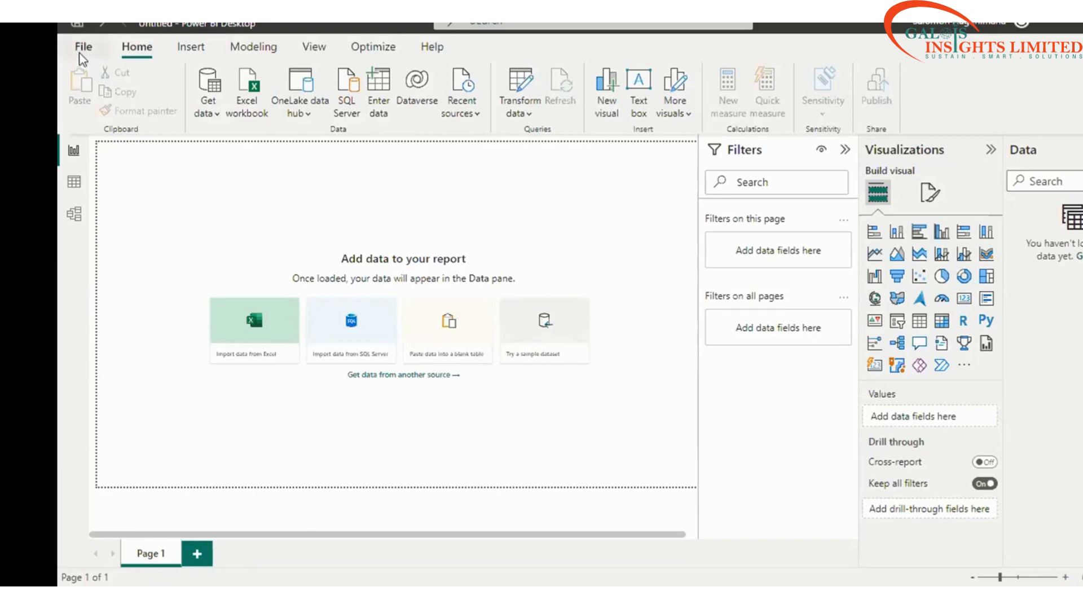
Step: Open the File menu several times and start signing in to the Power BI account
click(84, 47)
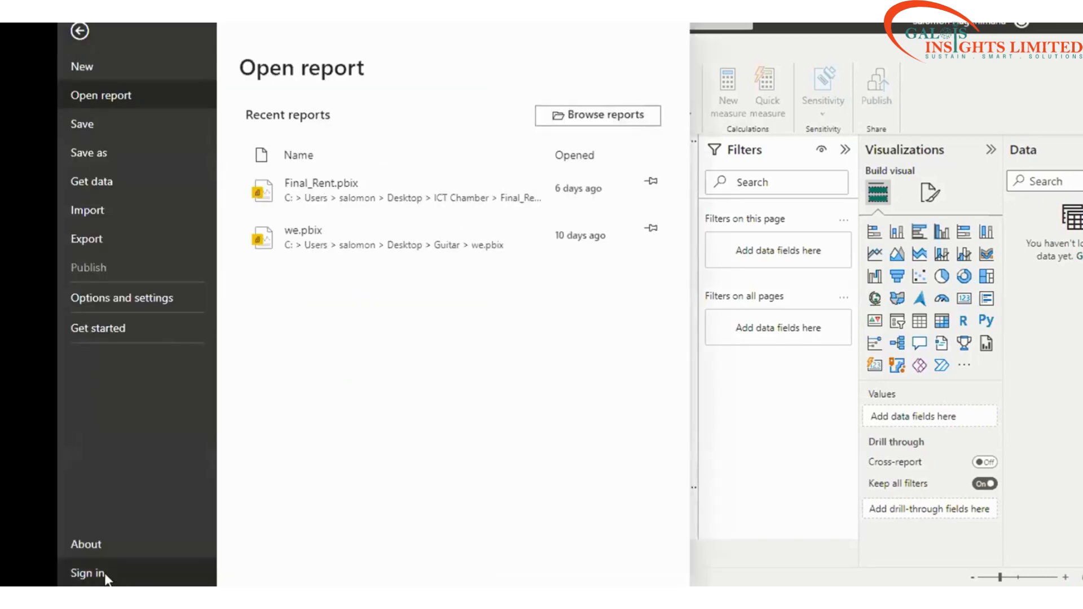
key(Escape)
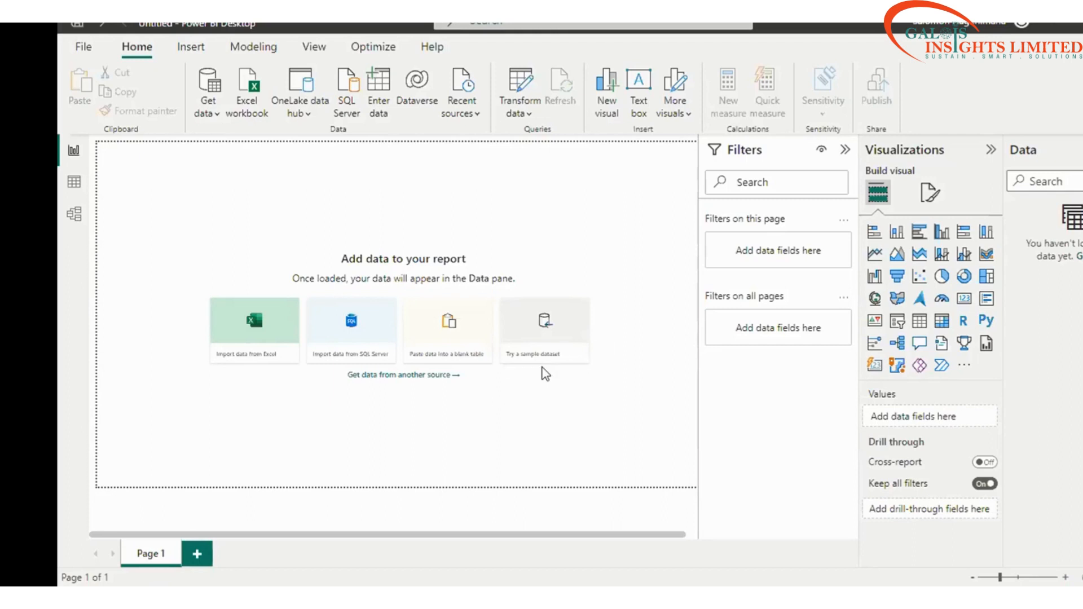
click(82, 48)
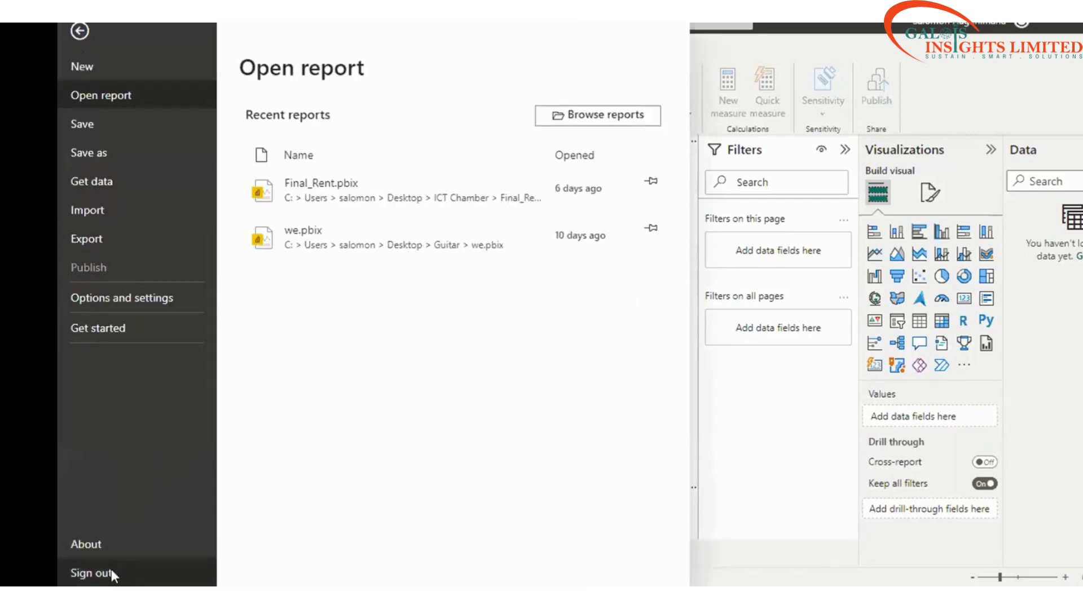
key(Escape)
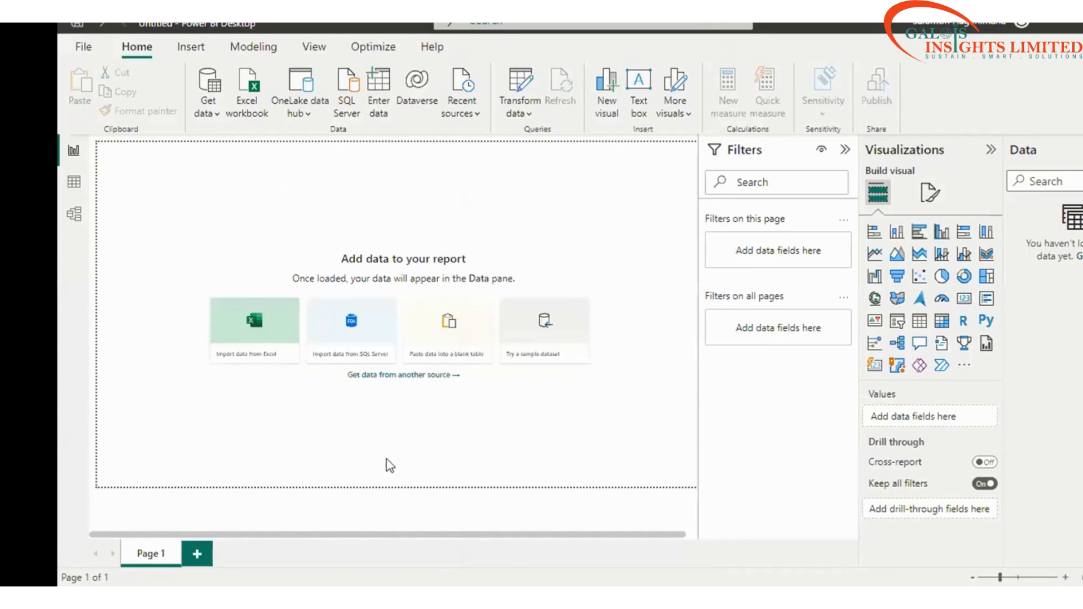
click(84, 48)
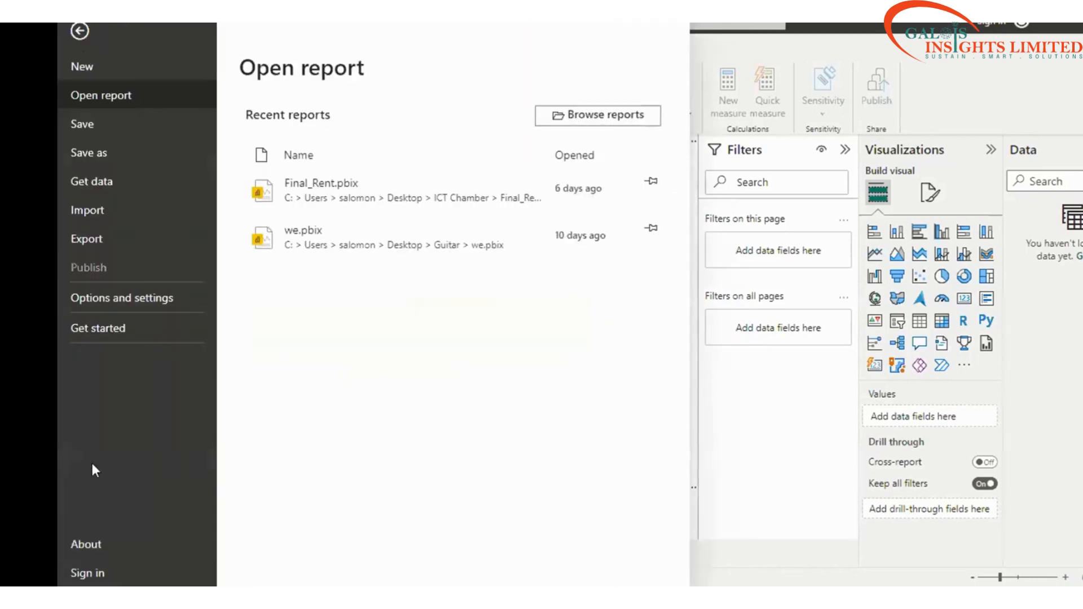
click(93, 571)
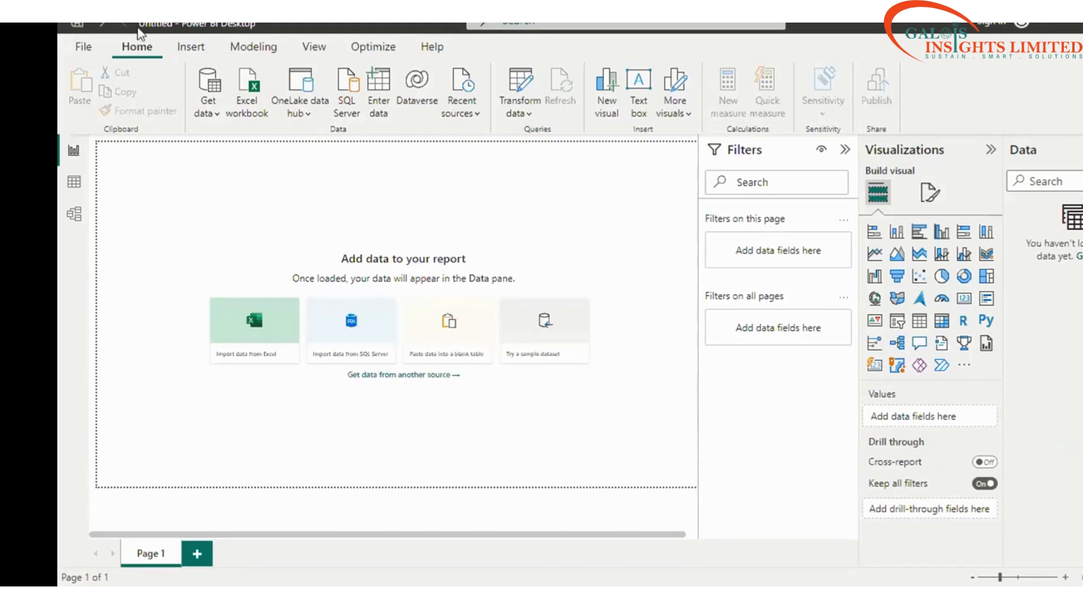
click(83, 54)
click(84, 53)
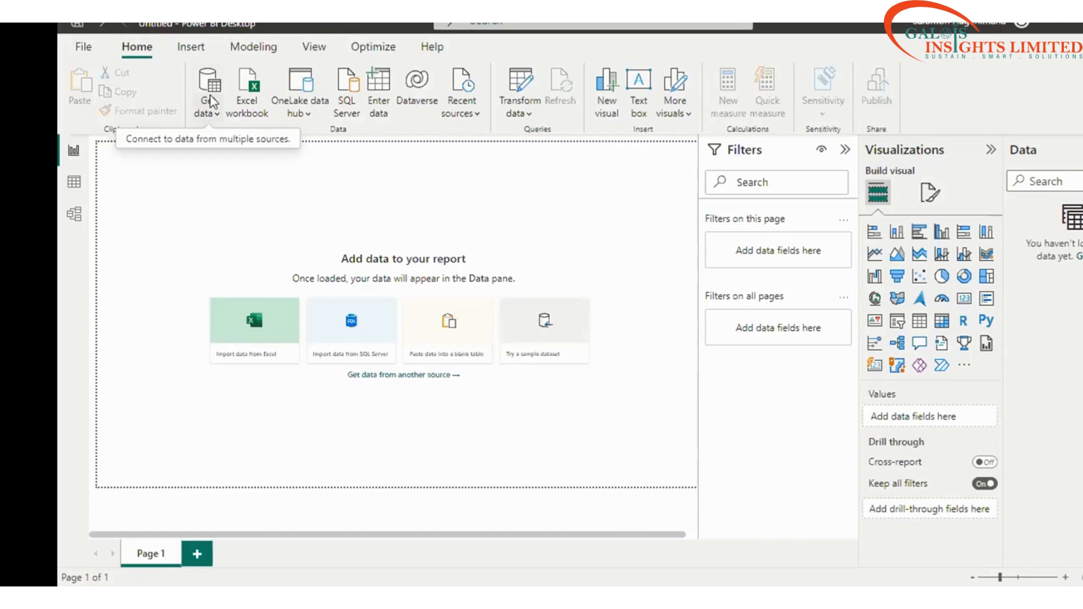
Step: Browse the data source list and start connecting to a data source
click(210, 101)
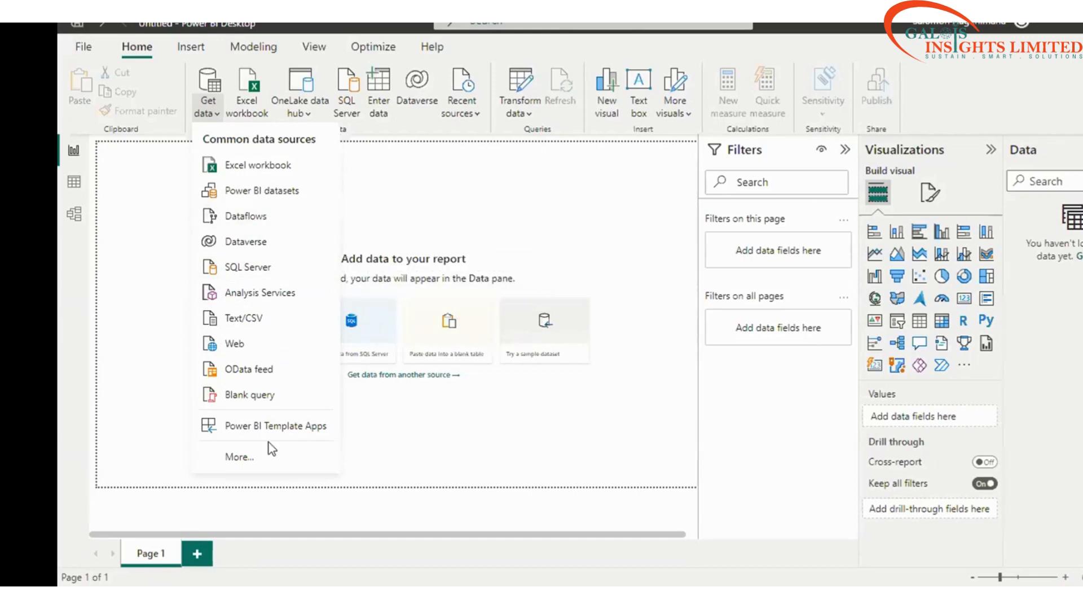
click(83, 40)
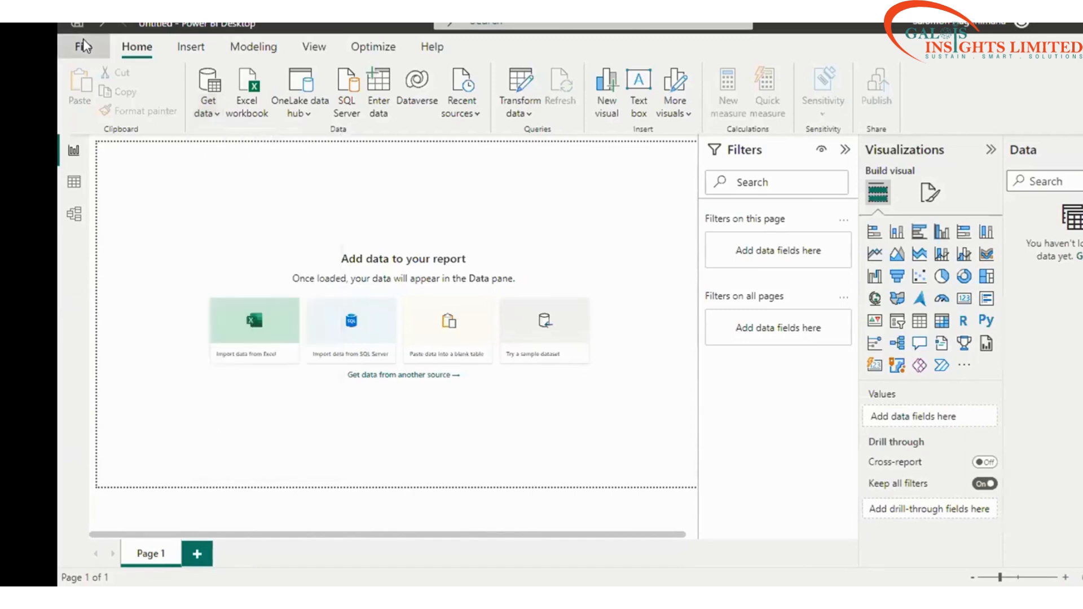
click(83, 40)
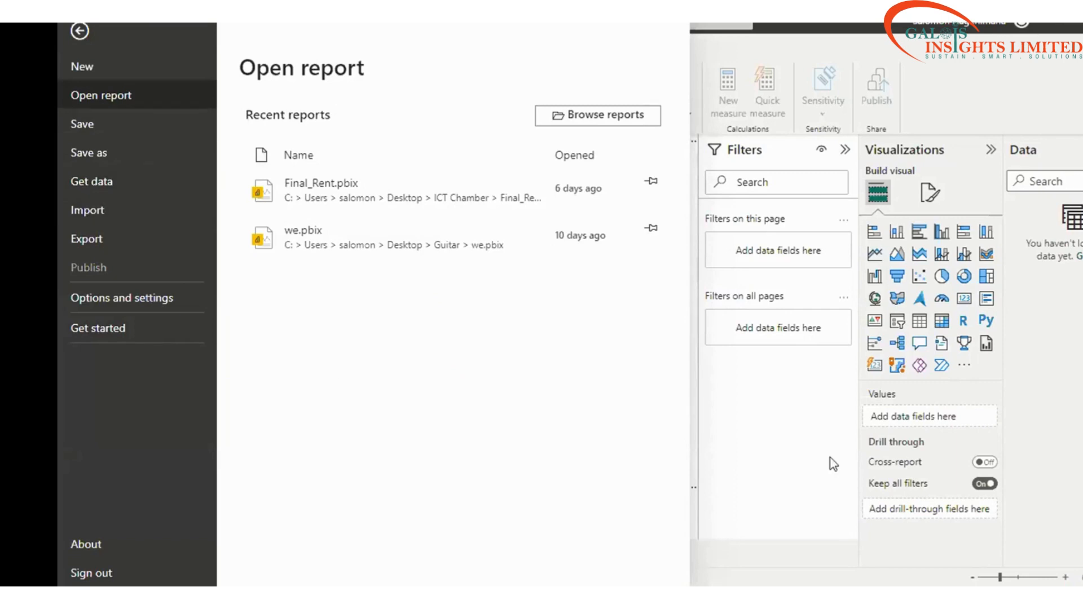
click(724, 415)
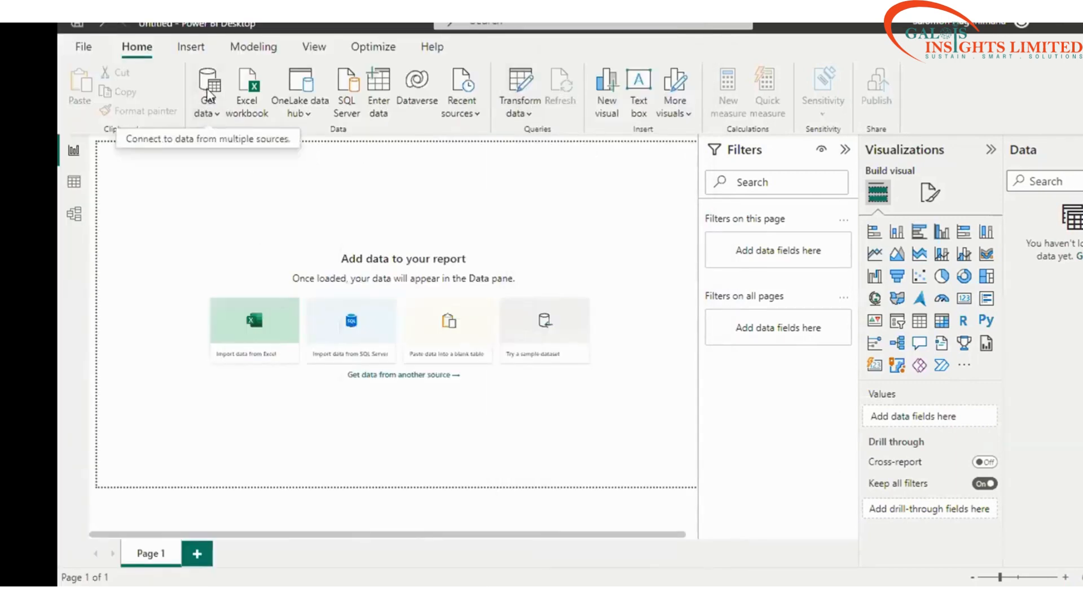
click(207, 91)
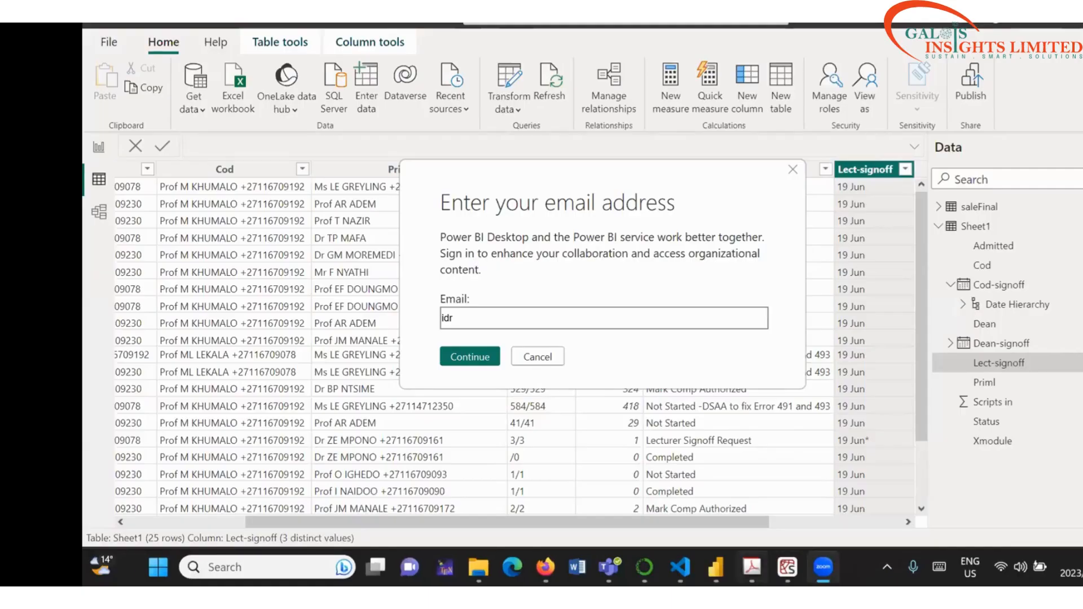
Step: Finish entering the account e-mail address in the sign-in prompt and submit it
click(864, 567)
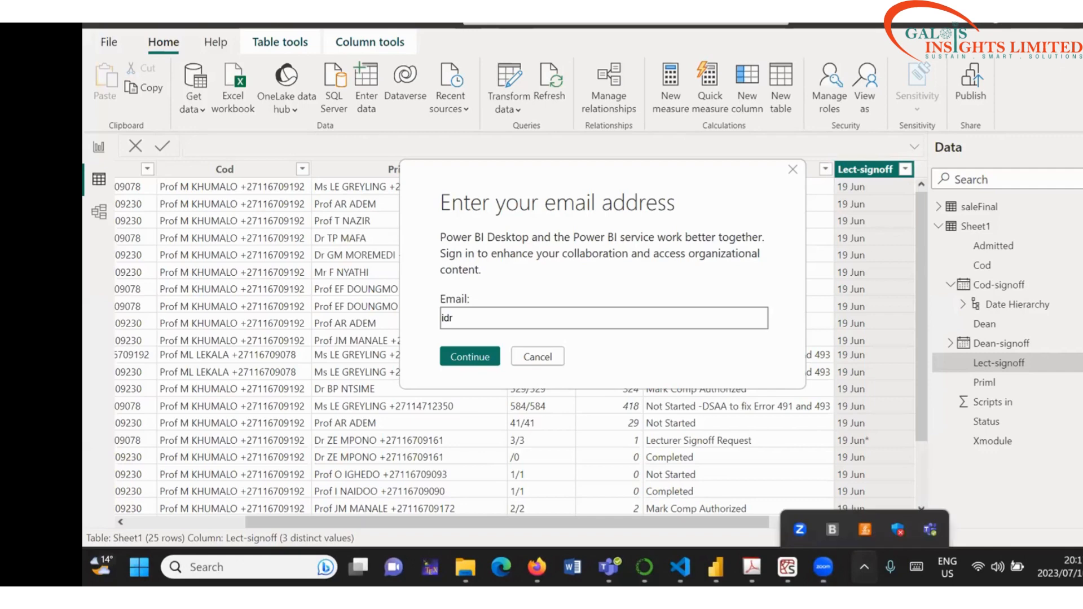
click(517, 297)
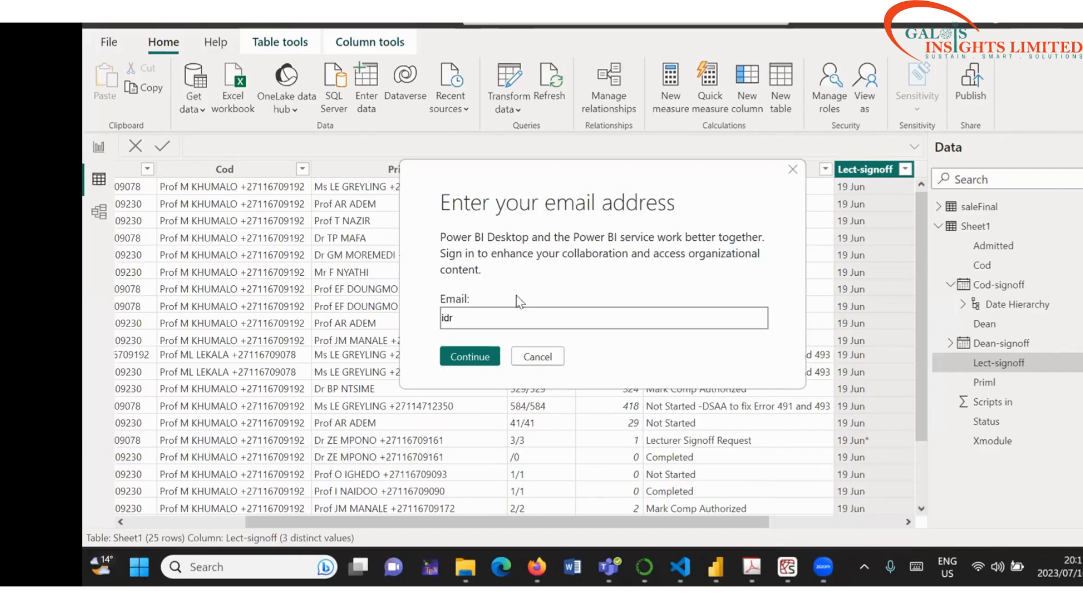
click(476, 316)
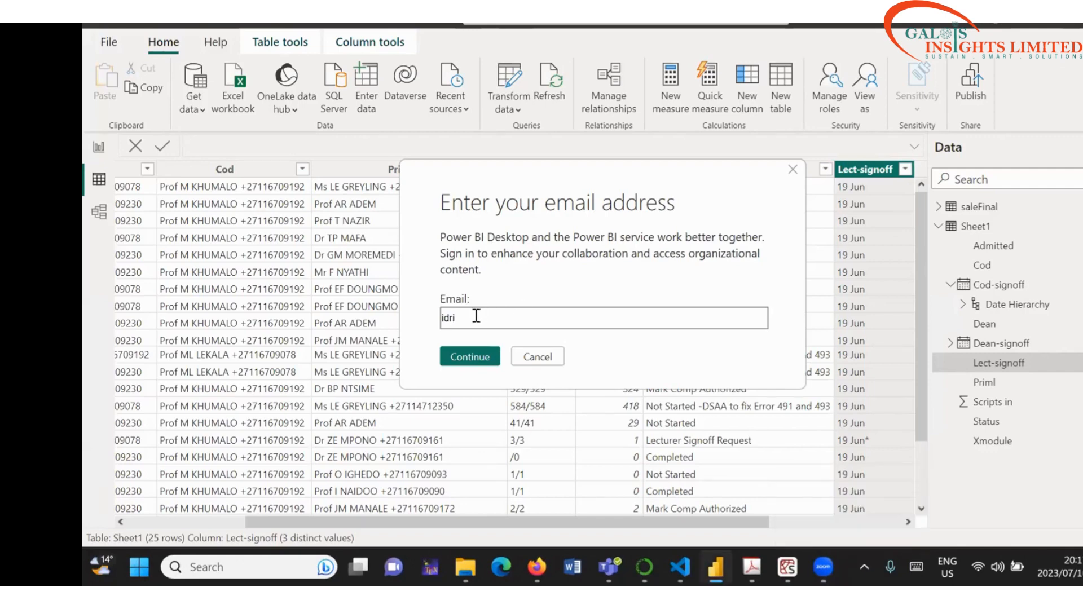
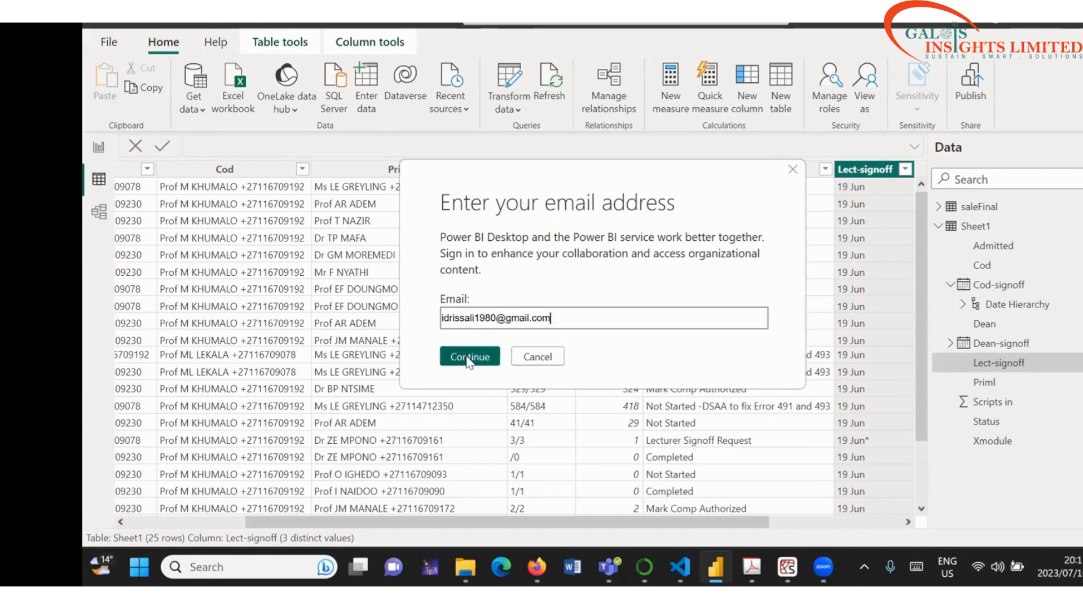
click(468, 357)
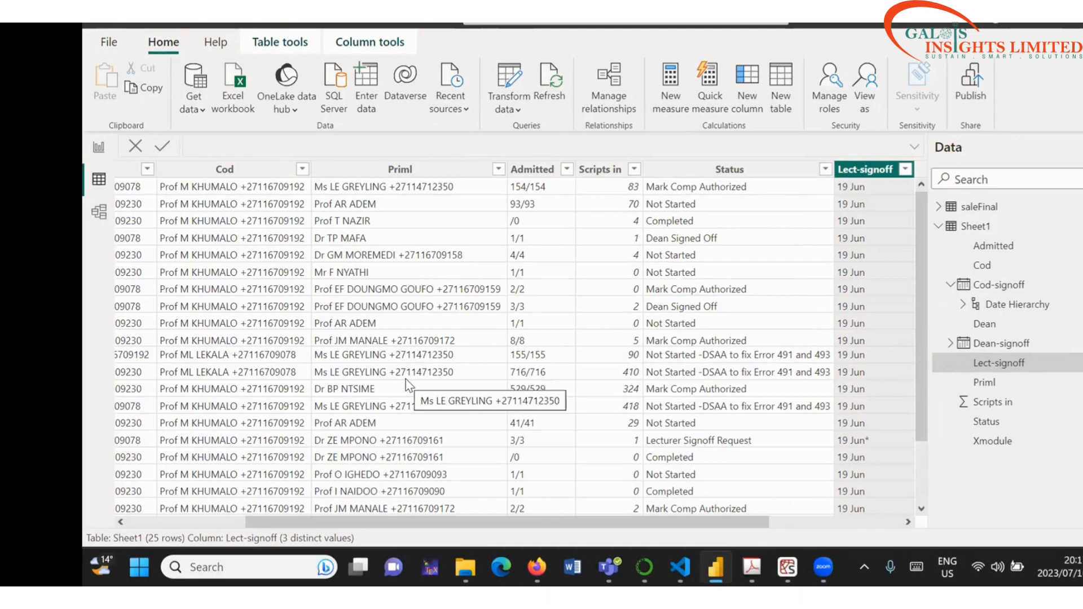
Step: Restart sign-in from the File menu, re-enter the e-mail address, and continue past the prompt
click(107, 43)
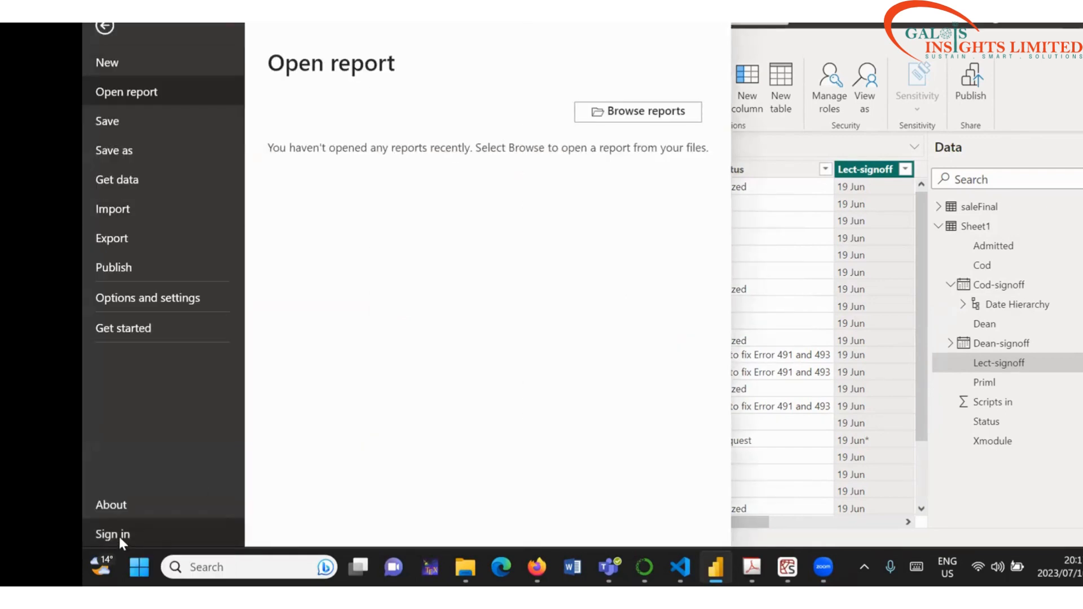
click(120, 537)
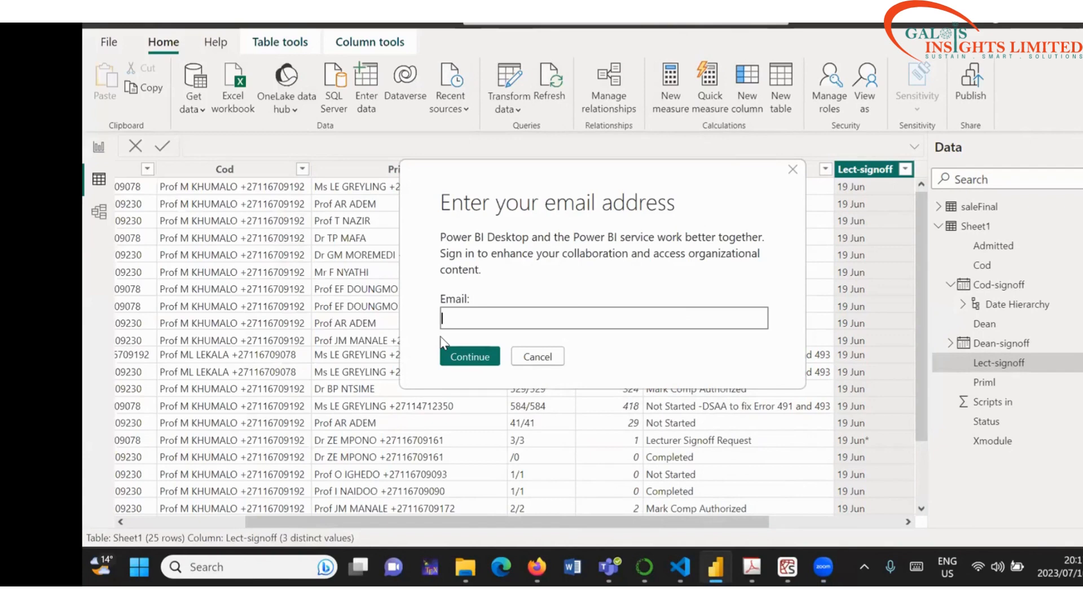
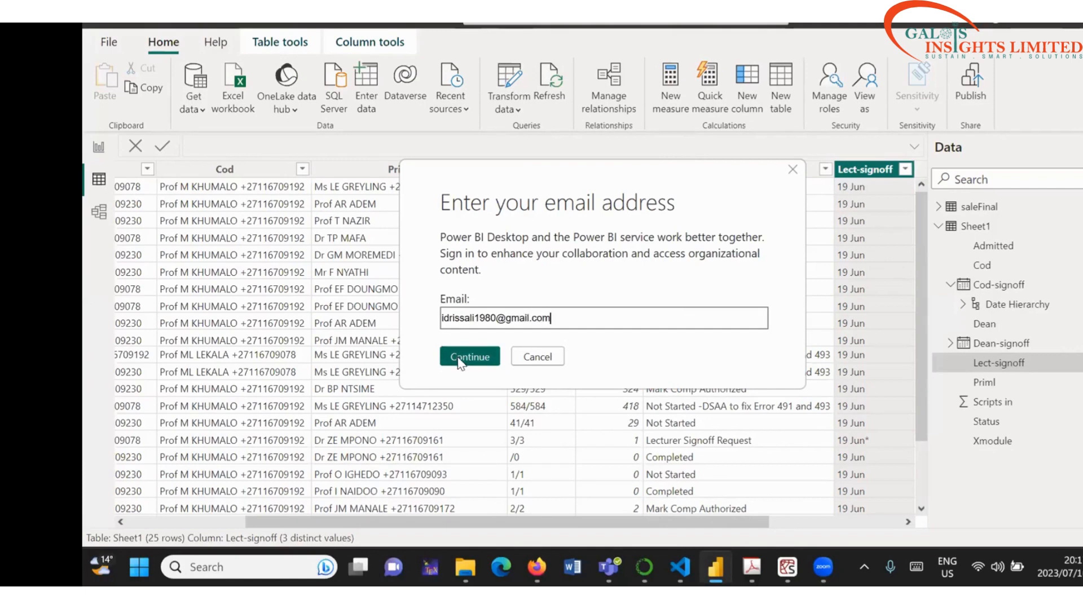
click(463, 358)
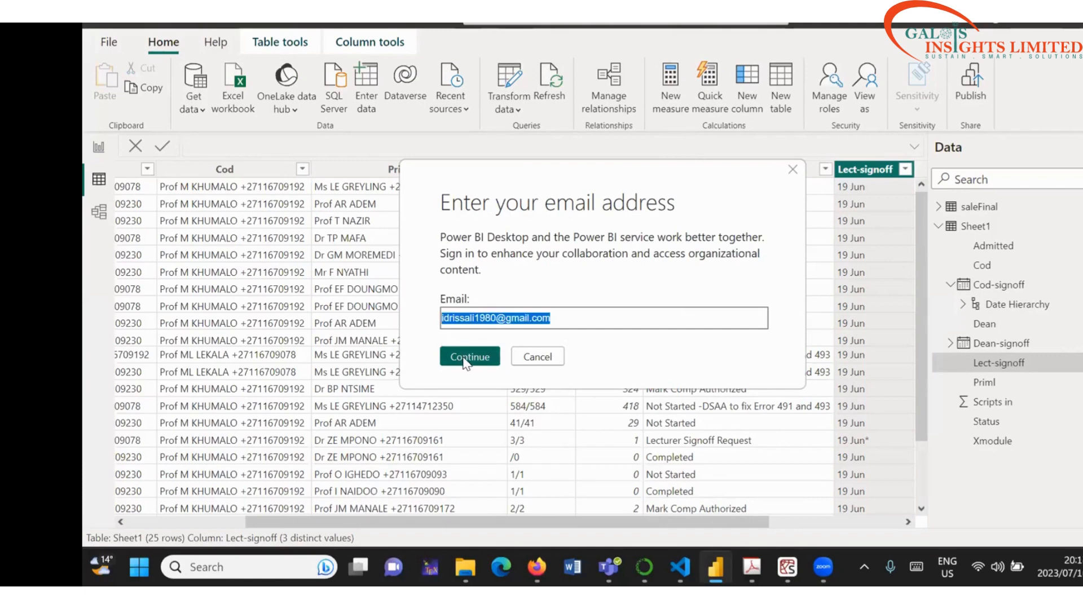
click(471, 357)
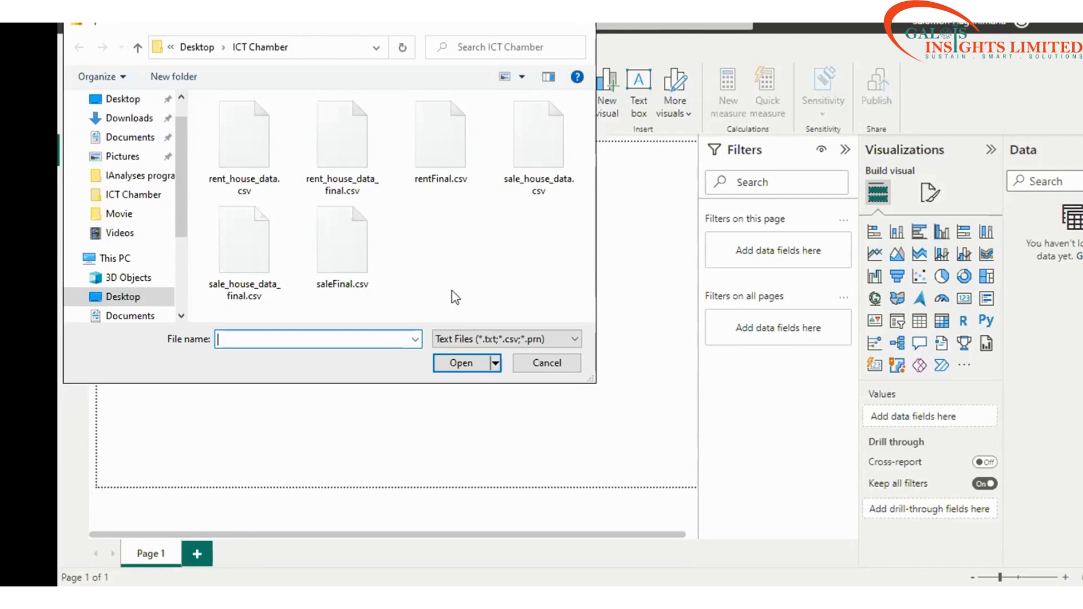
Step: Close the Text/CSV file picker without opening any file
key(Escape)
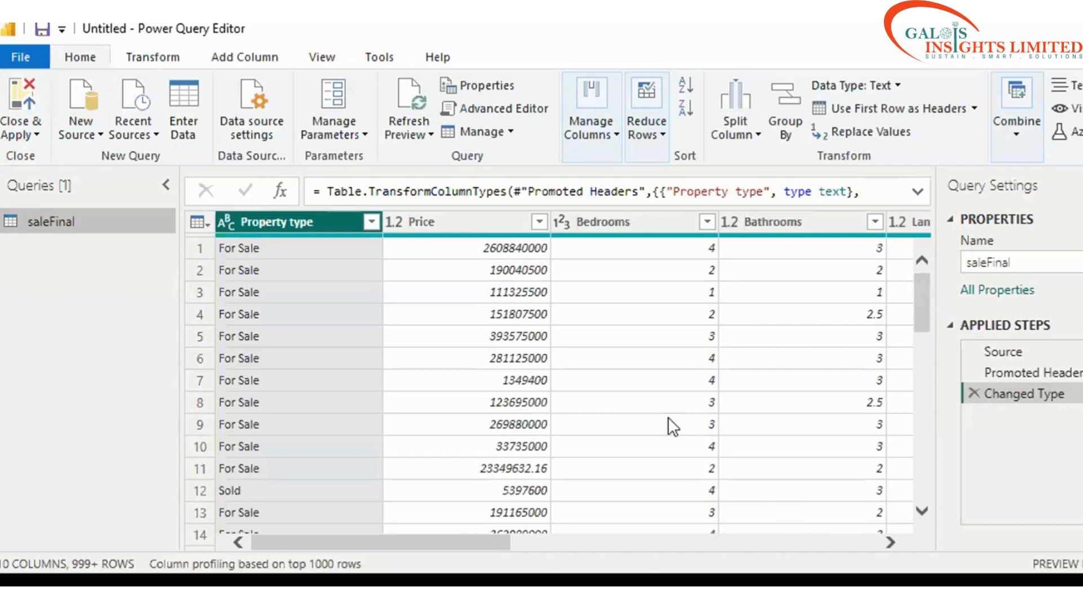
Step: Minimise the Power BI window so the Zoom launch page in Firefox shows
scroll(668, 418, down, 2)
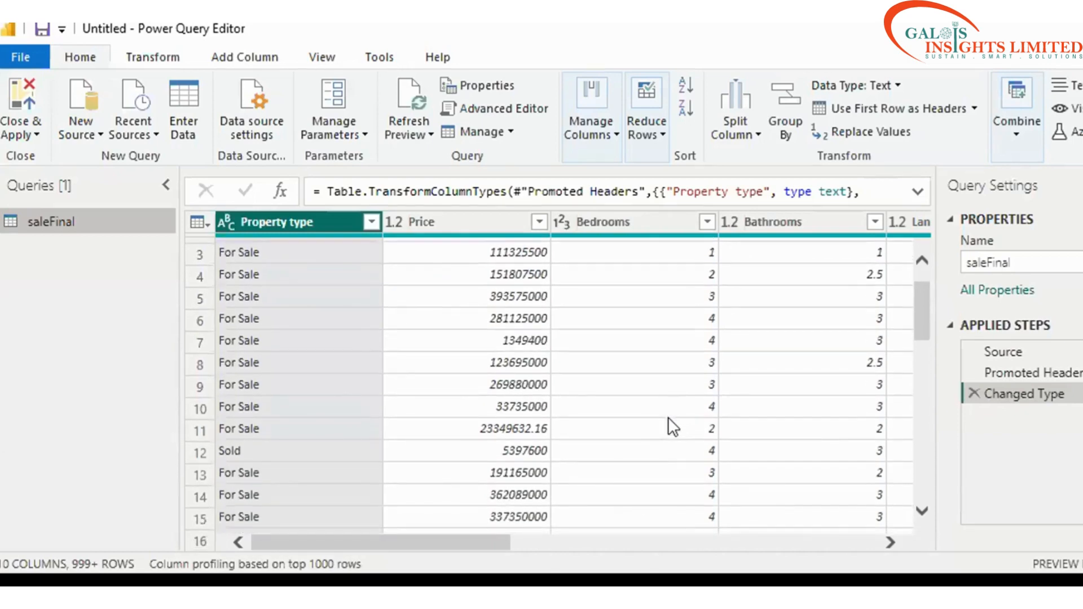
scroll(668, 418, up, 2)
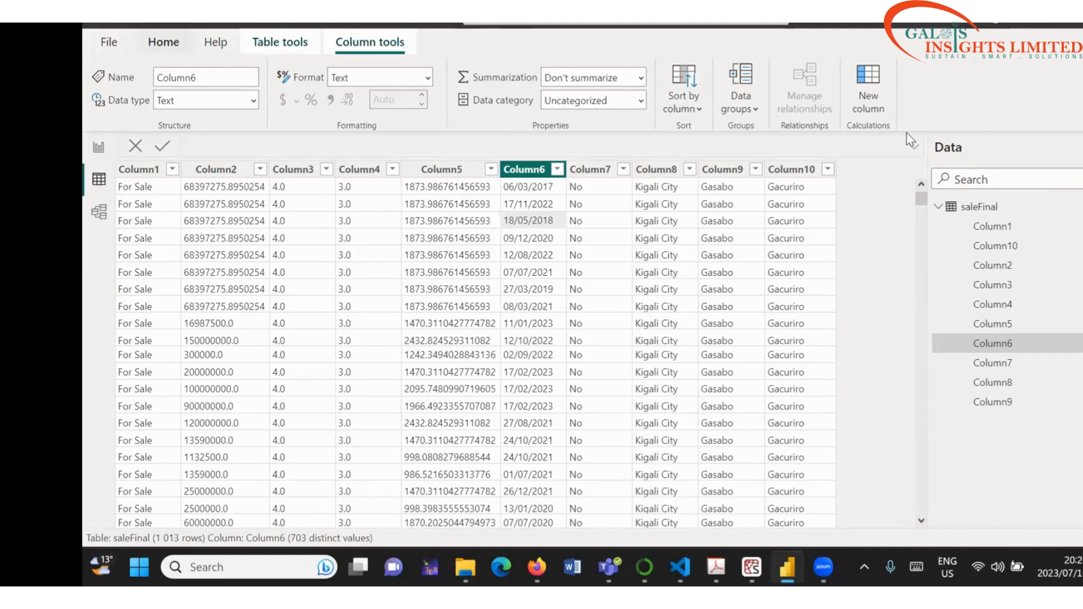
click(1019, 28)
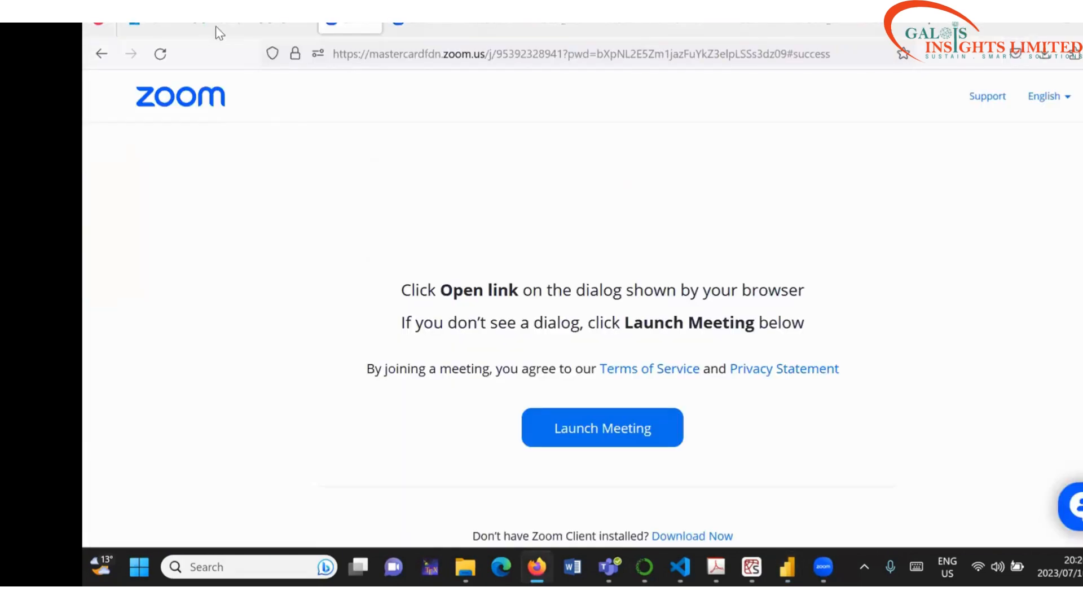
Step: Switch from Firefox back to Power BI Desktop with Alt+Tab
key(alt+Tab)
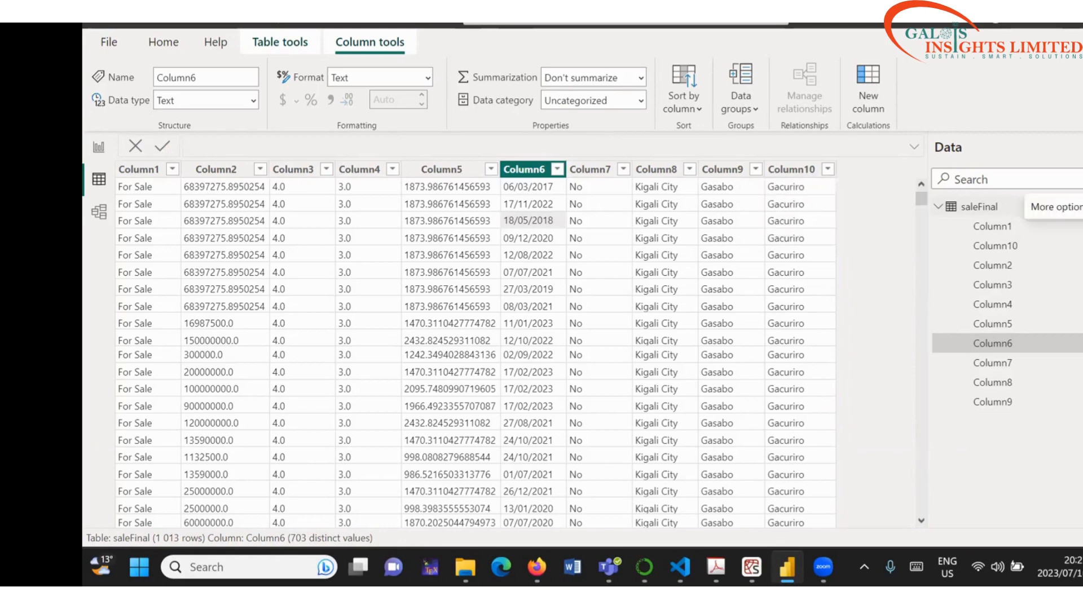
Step: Delete the saleFinal table from the model through its More options menu, confirming Yes
click(1082, 208)
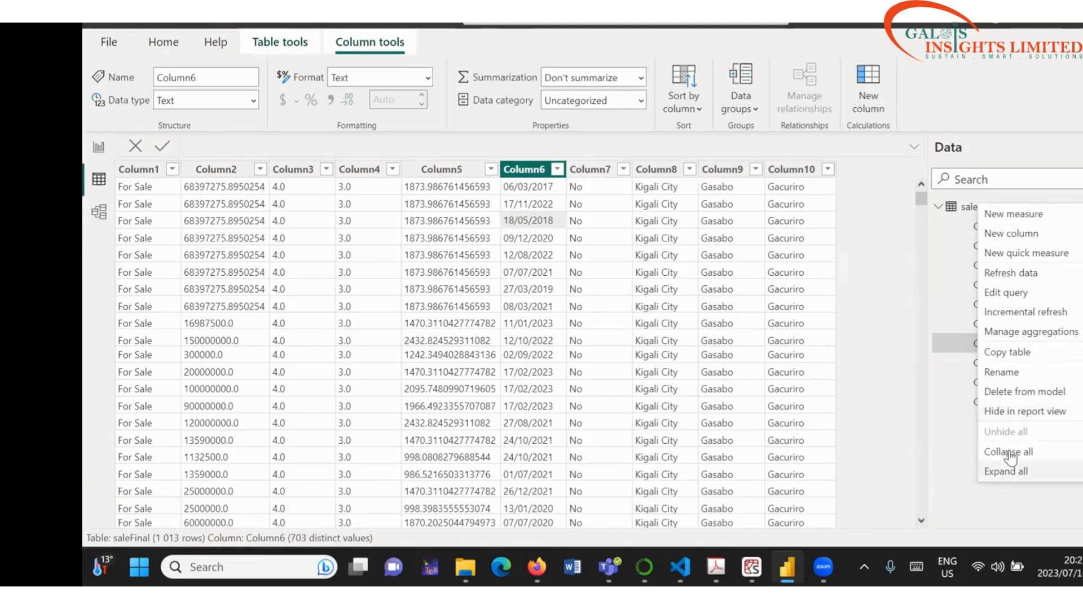
click(1012, 391)
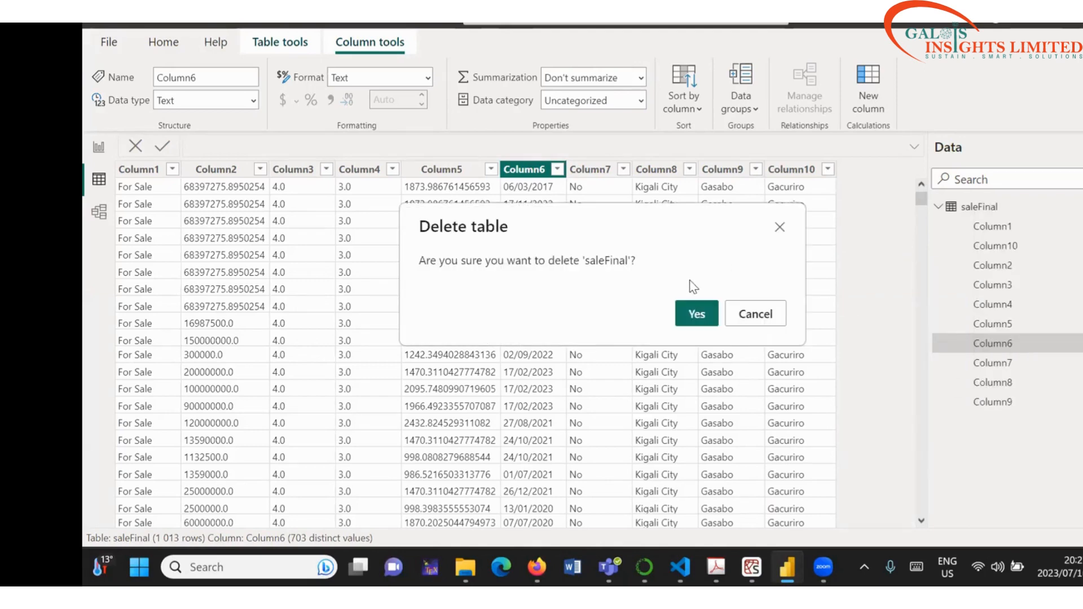
click(695, 318)
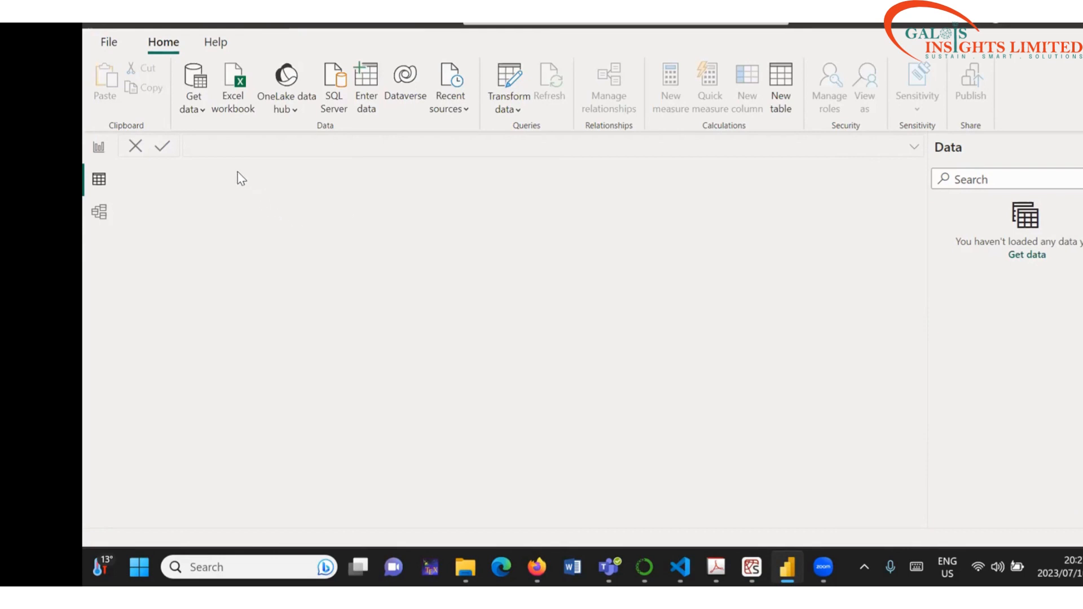
Step: Import saleFinal.csv via Get data > Text/CSV and open it with Transform Data
click(202, 110)
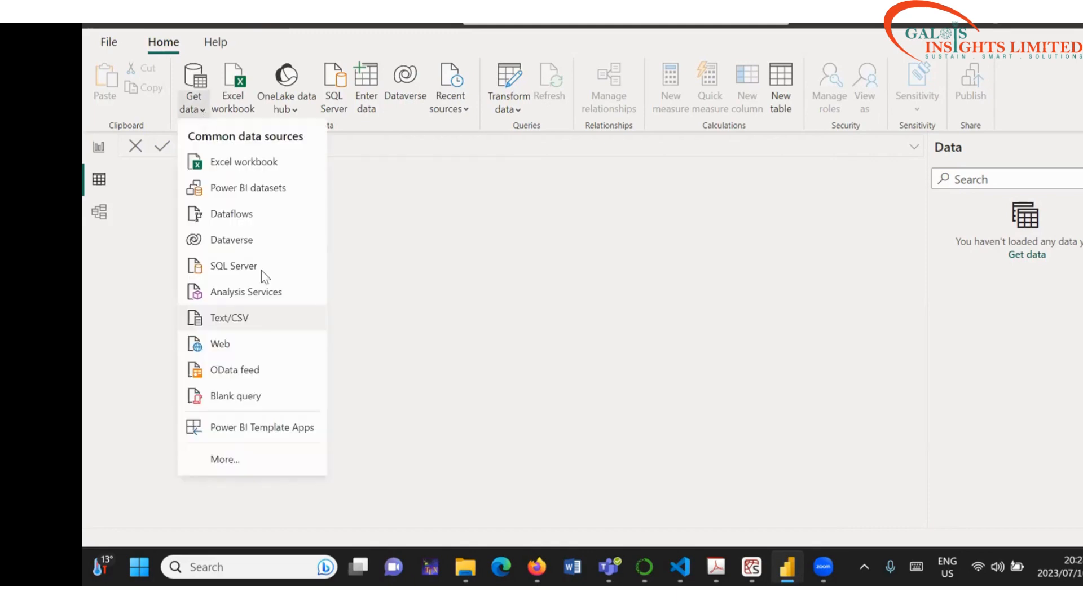
click(246, 319)
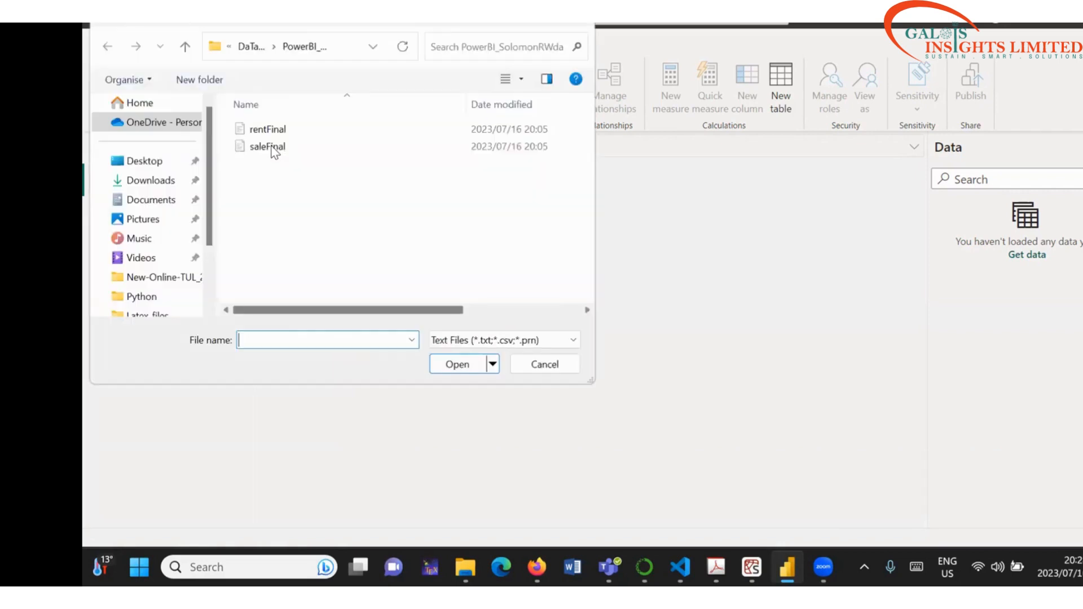
double_click(270, 146)
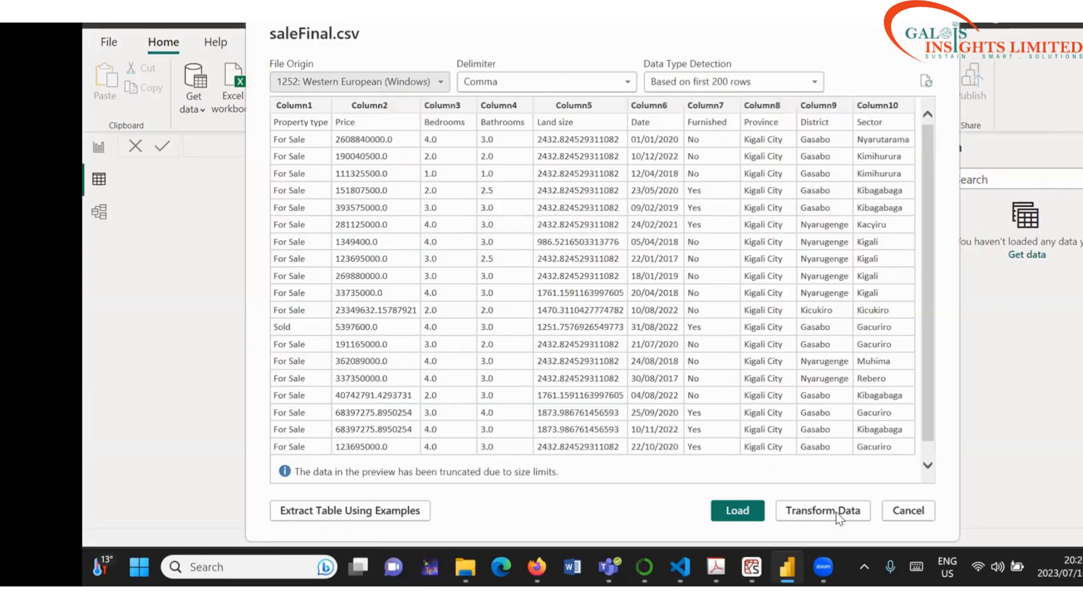
click(836, 513)
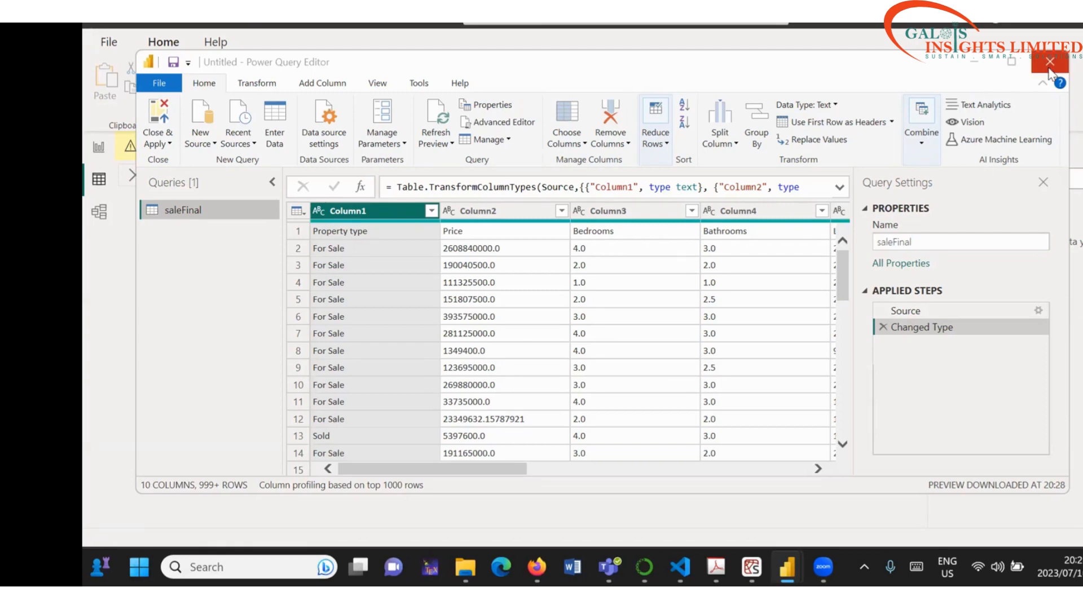
Step: Close Power Query Editor, choosing Not now so the saleFinal changes stay unapplied
click(1050, 69)
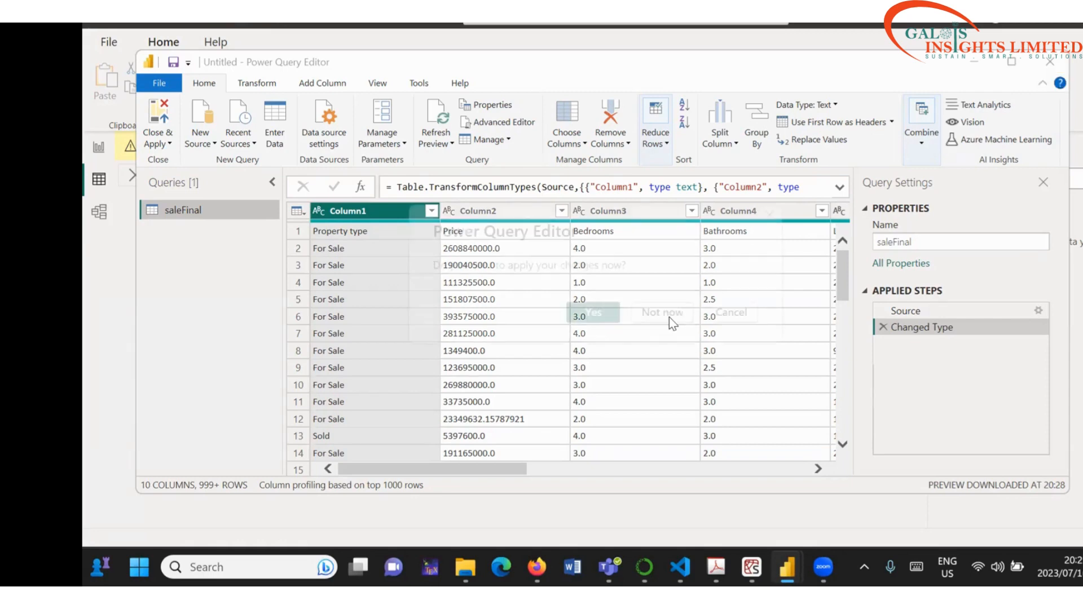
click(670, 317)
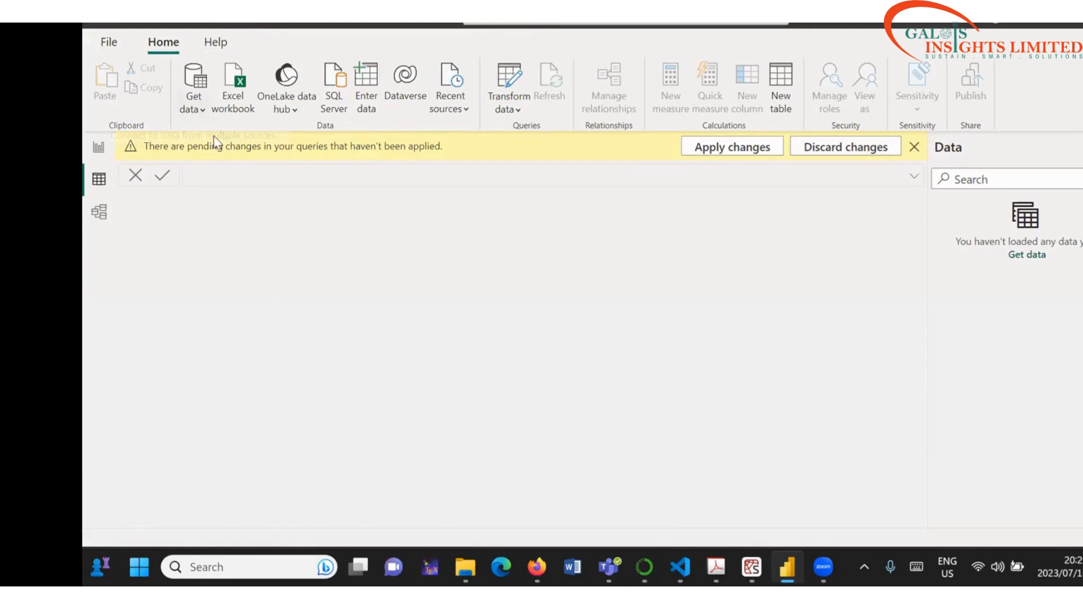
click(201, 110)
Step: Load saleFinal.csv as a new saleFinal (2) table of 1,013 rows
click(241, 316)
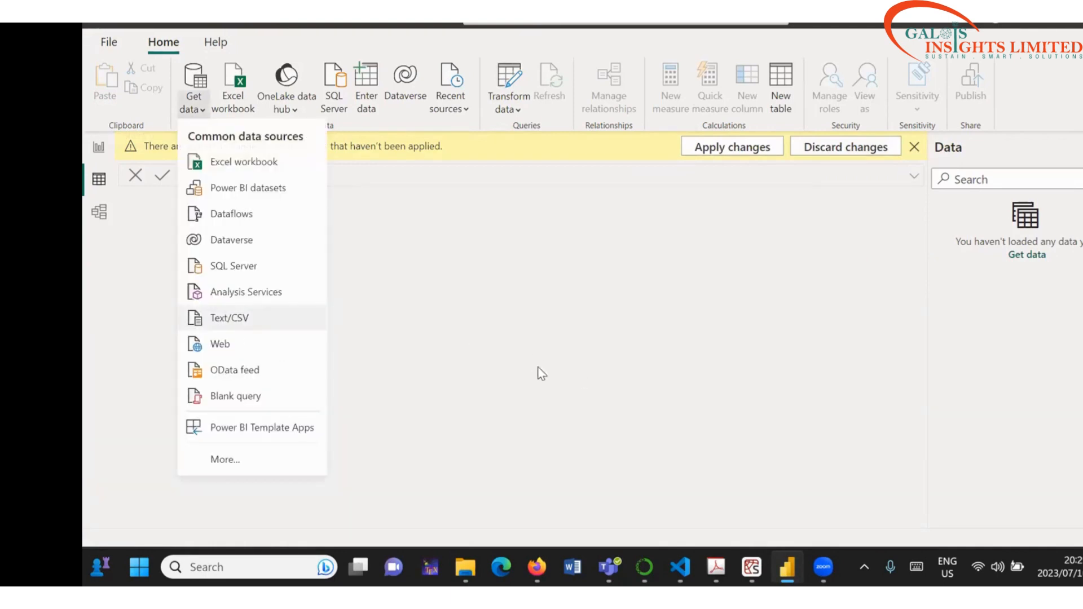
double_click(286, 149)
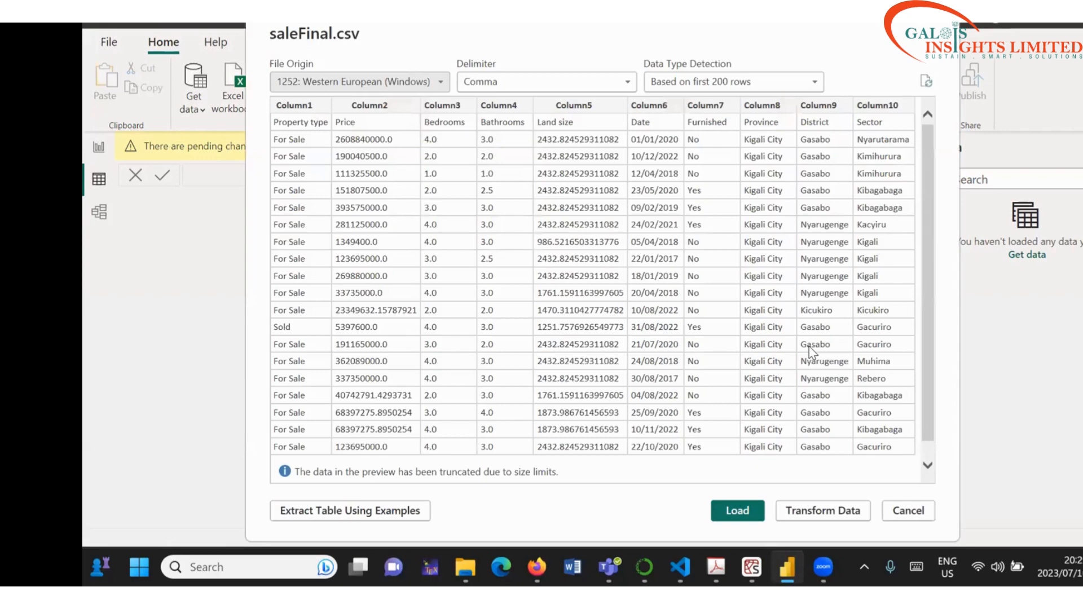
key(Return)
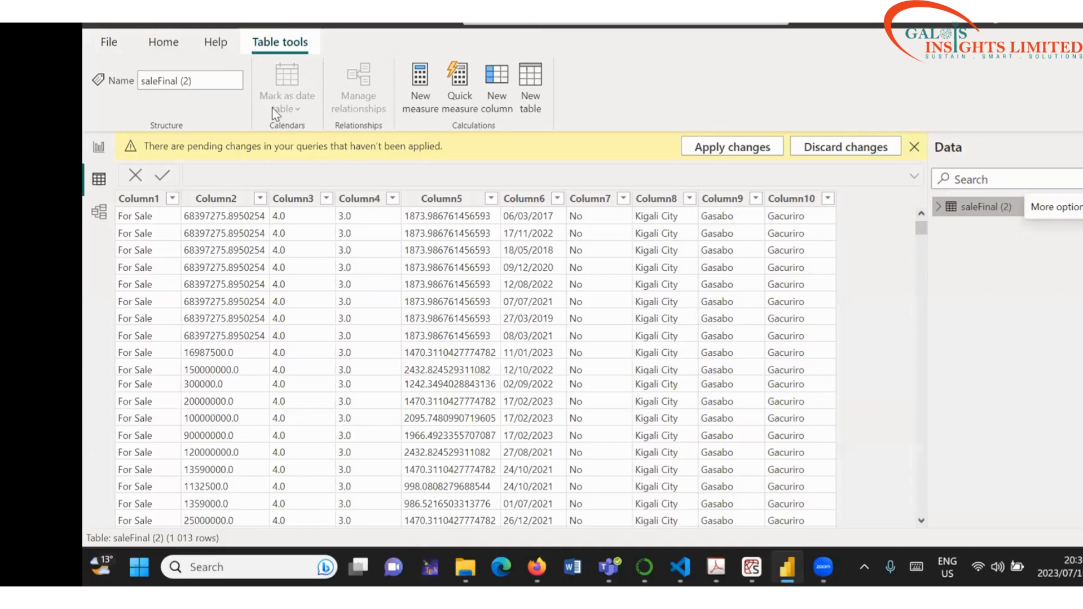
key(Delete)
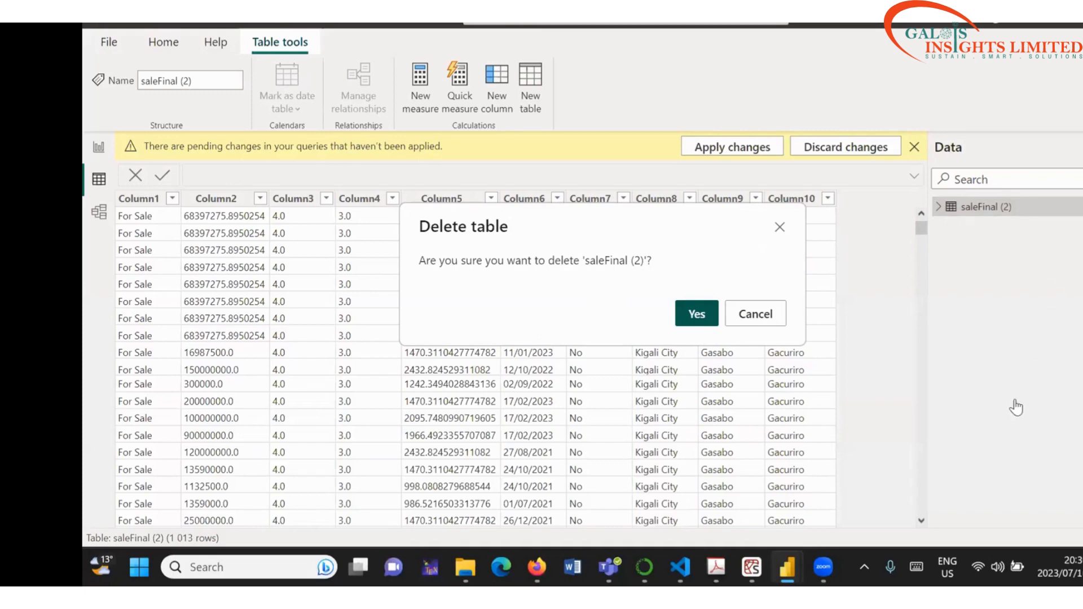
Step: Confirm deleting saleFinal (2) and choose Discard changes, raising a Pending changes message
click(699, 314)
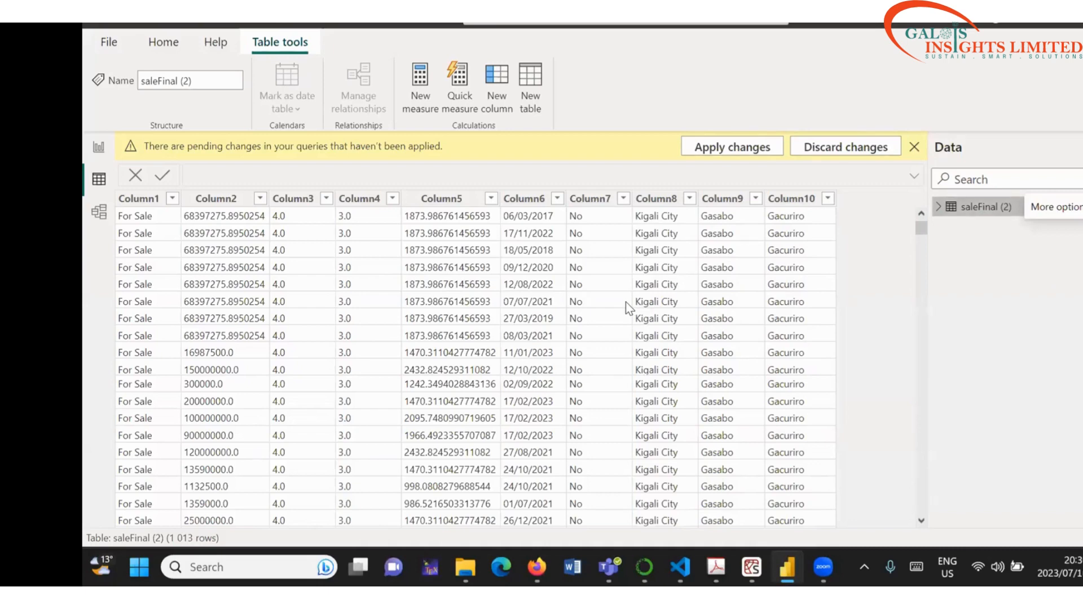
click(831, 149)
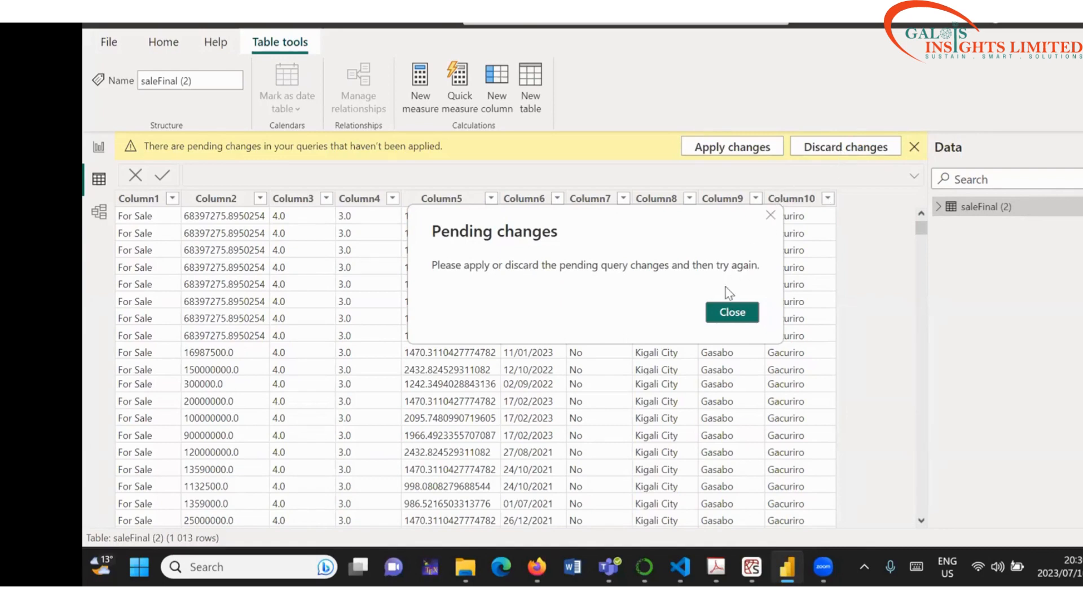
Step: Dismiss the pending-changes notice and delete saleFinal (2) from the model
key(Escape)
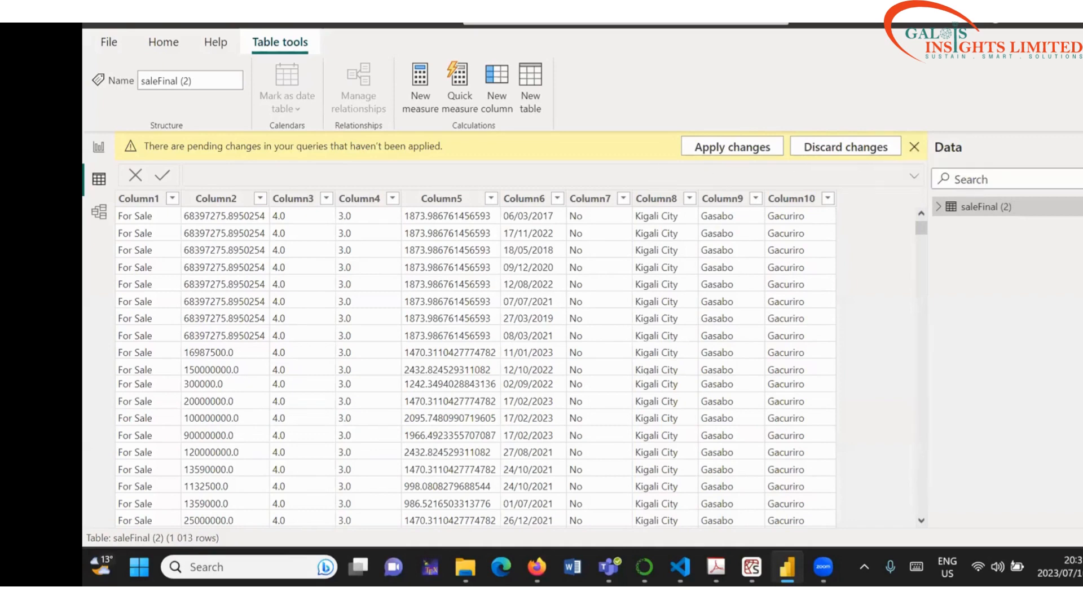
click(915, 148)
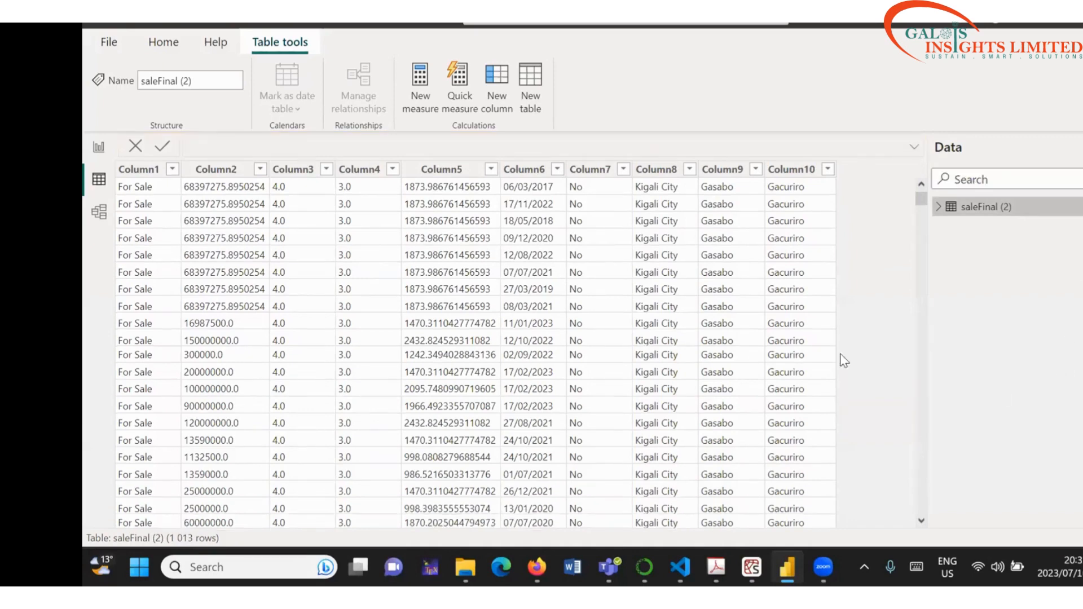
right_click(982, 209)
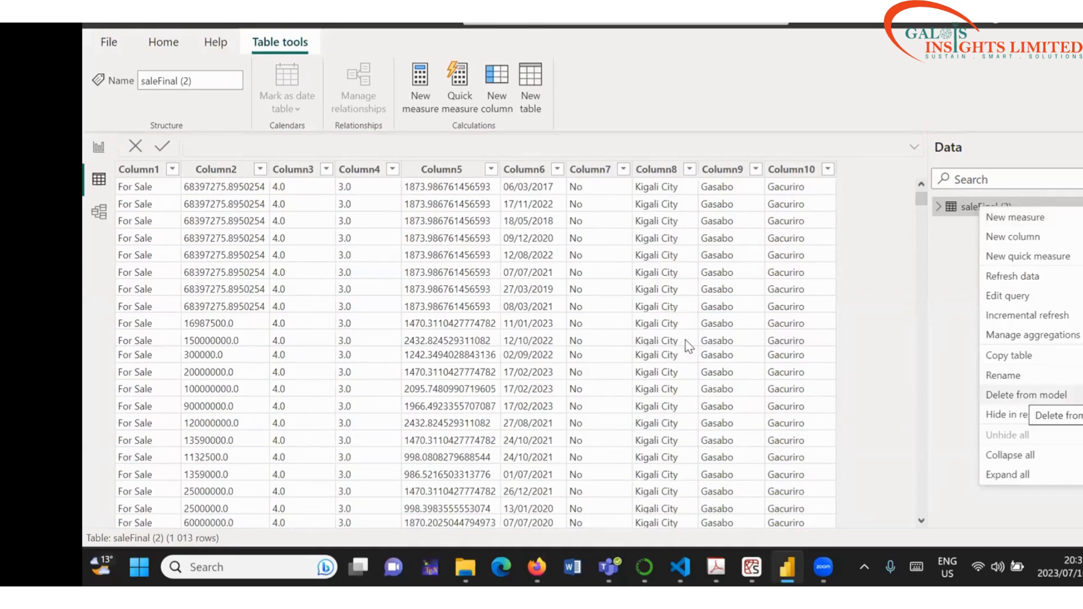
click(704, 313)
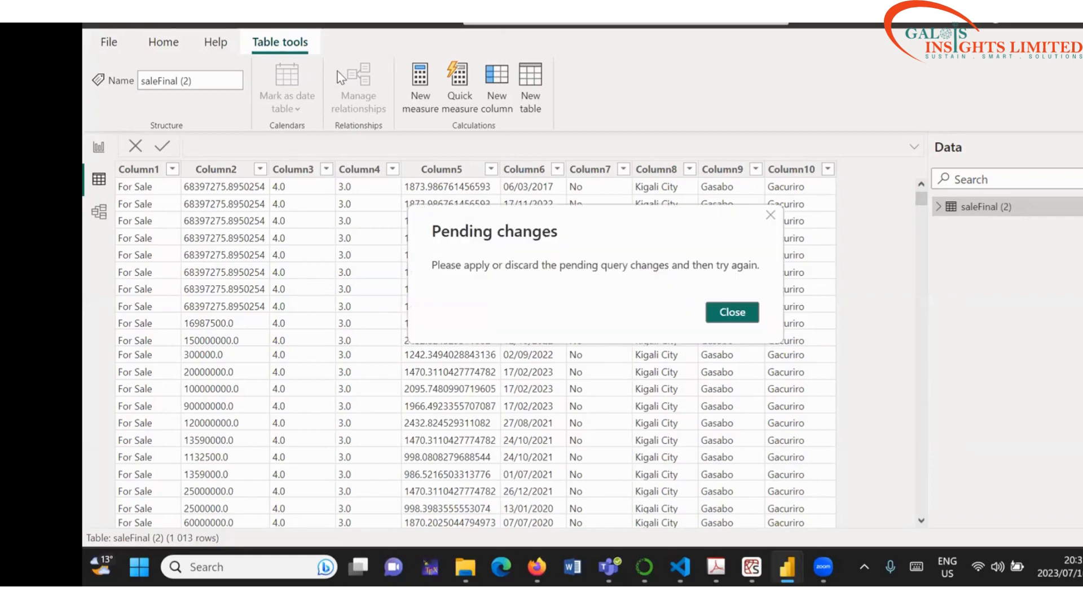
Step: Apply the pending query changes, then cancel the data load
key(Escape)
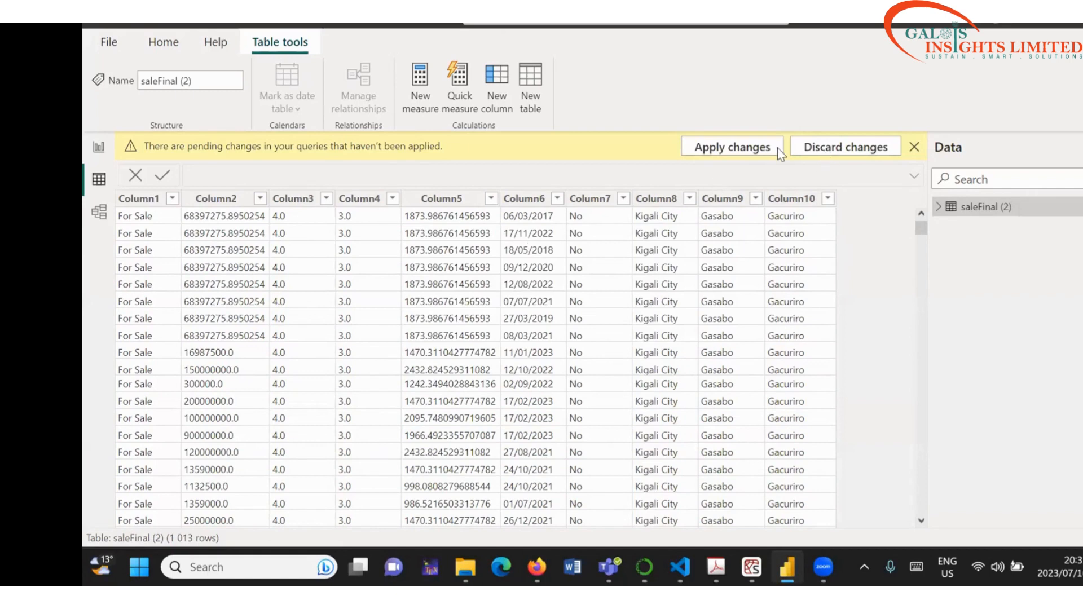
click(754, 152)
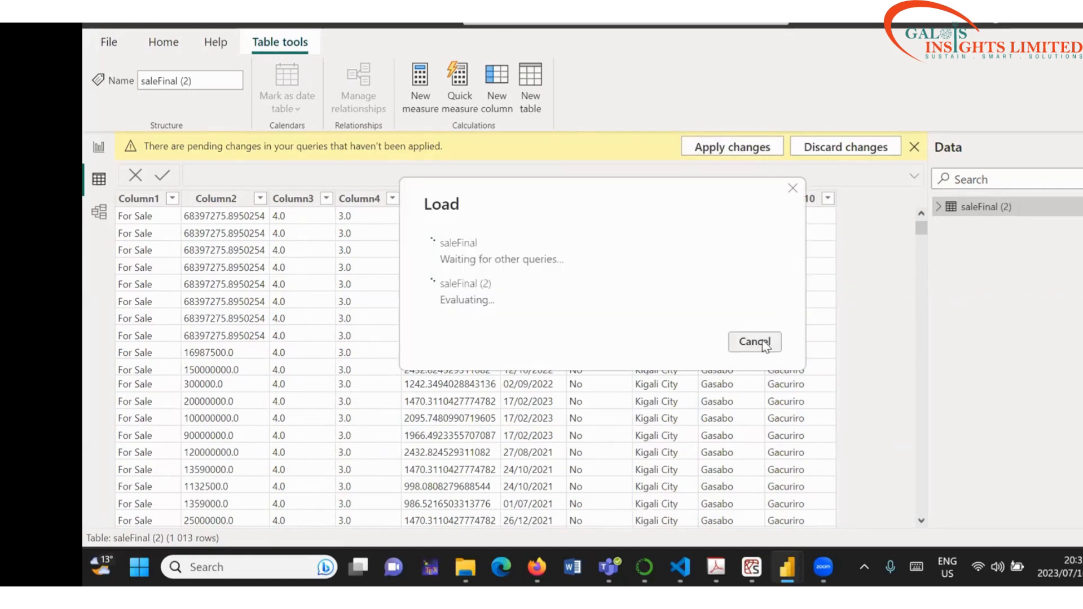
click(765, 344)
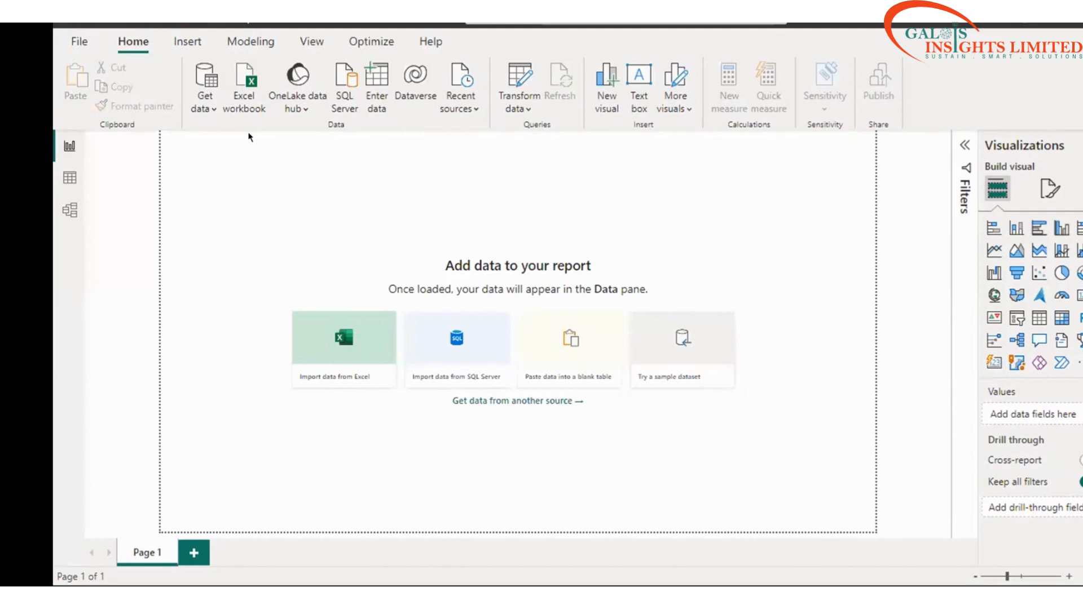
Step: Import rentFinal.csv from Downloads as a Text/CSV source to preview it
click(210, 107)
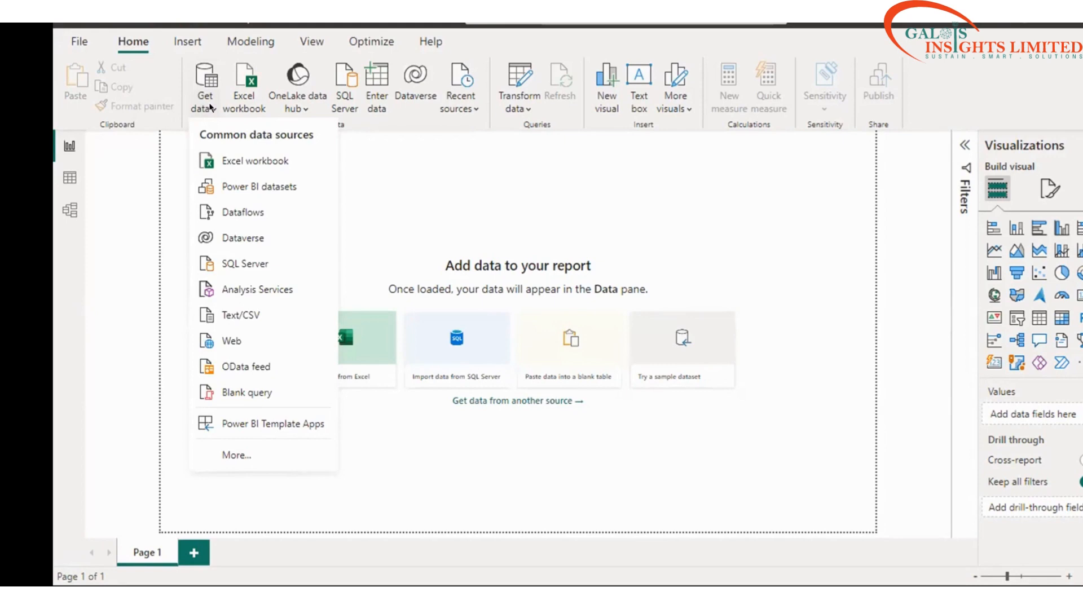
click(224, 317)
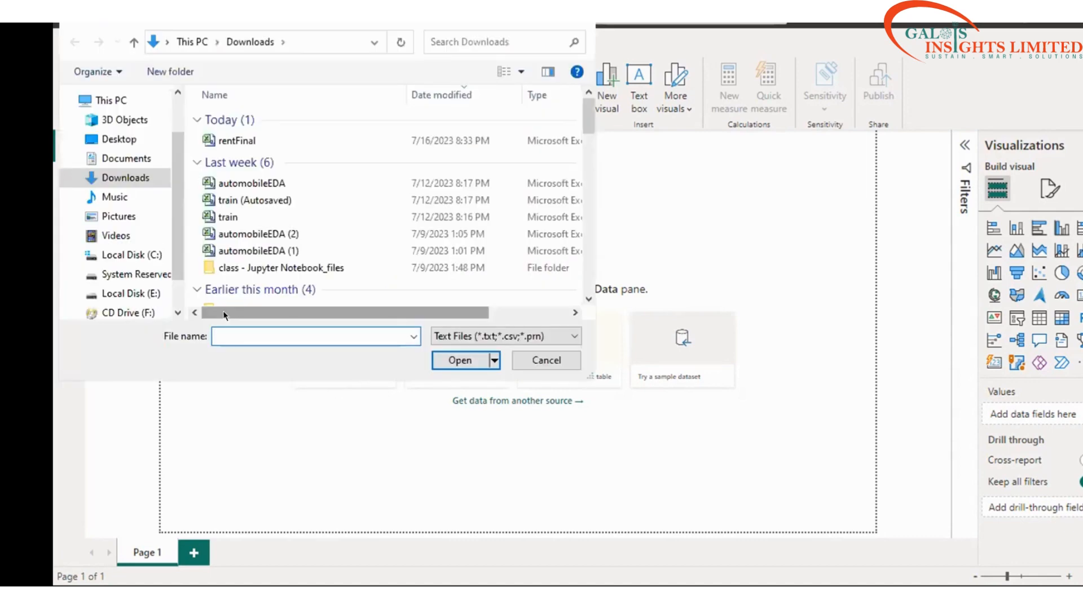
click(227, 142)
click(459, 360)
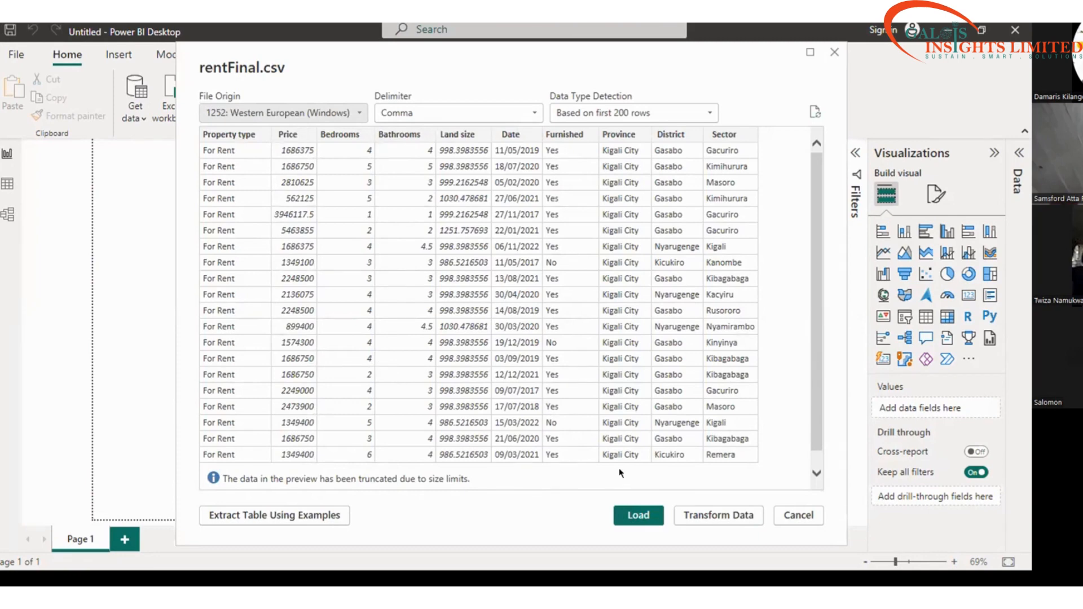
Step: Choose Transform Data on the rentFinal.csv preview to load it into Power Query Editor
click(689, 515)
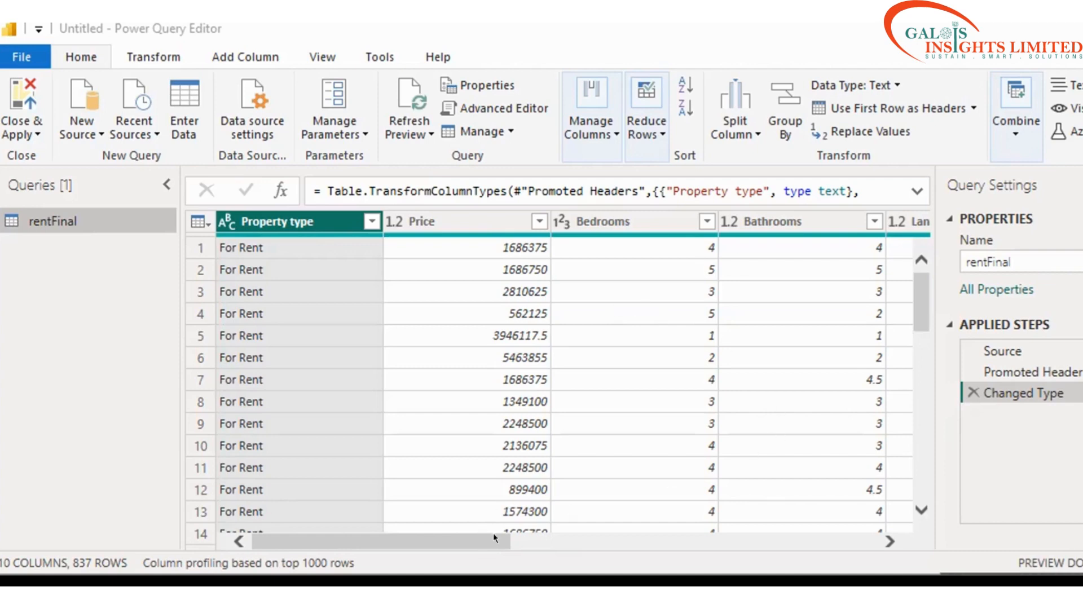
drag(512, 539, 683, 537)
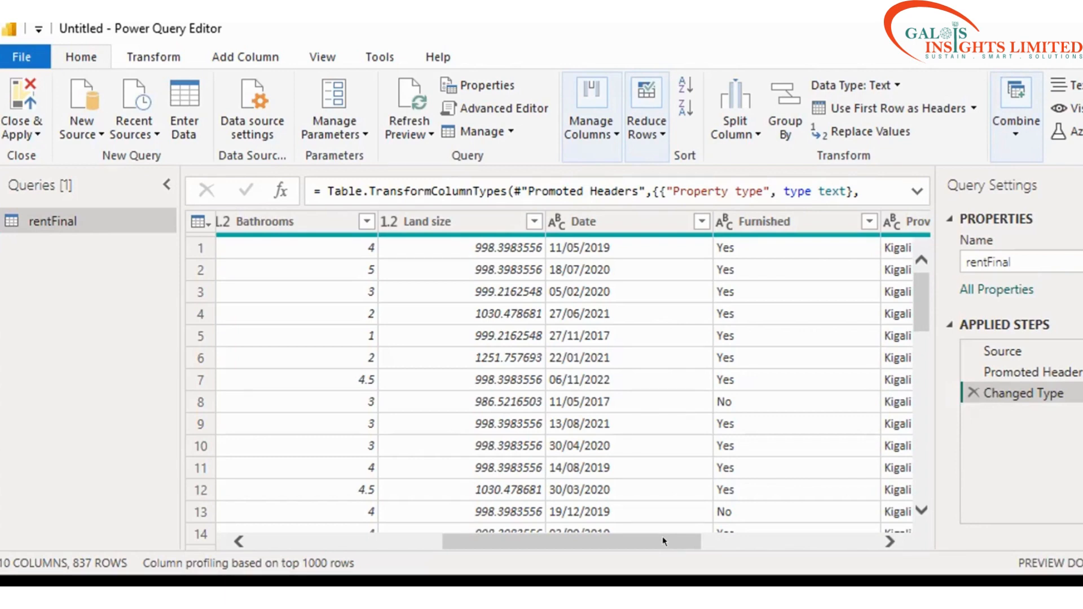
drag(663, 540, 819, 535)
drag(868, 506, 880, 337)
drag(661, 540, 312, 536)
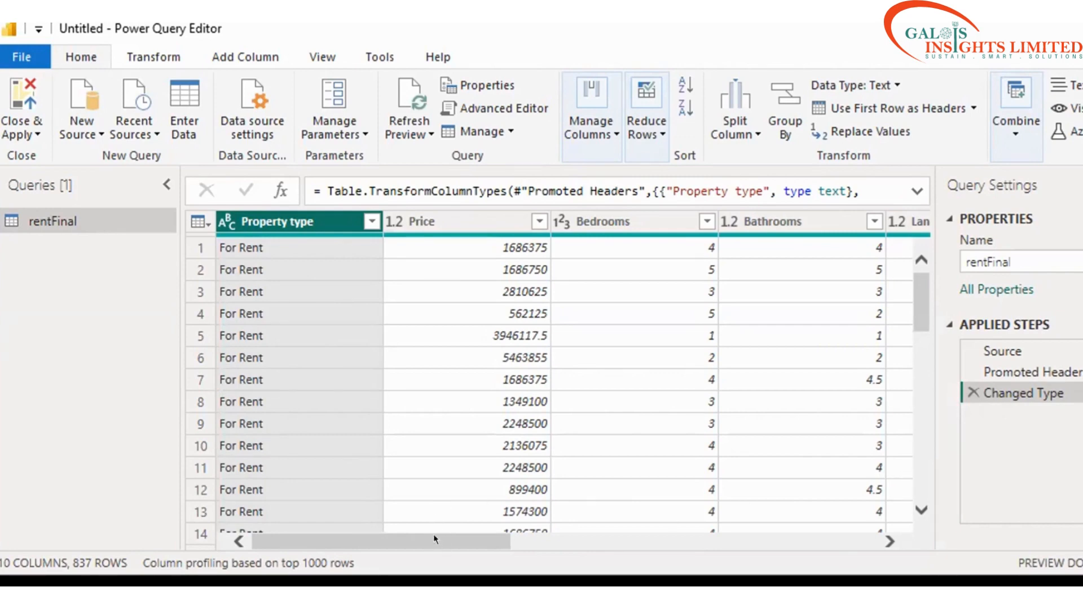
drag(434, 534, 530, 538)
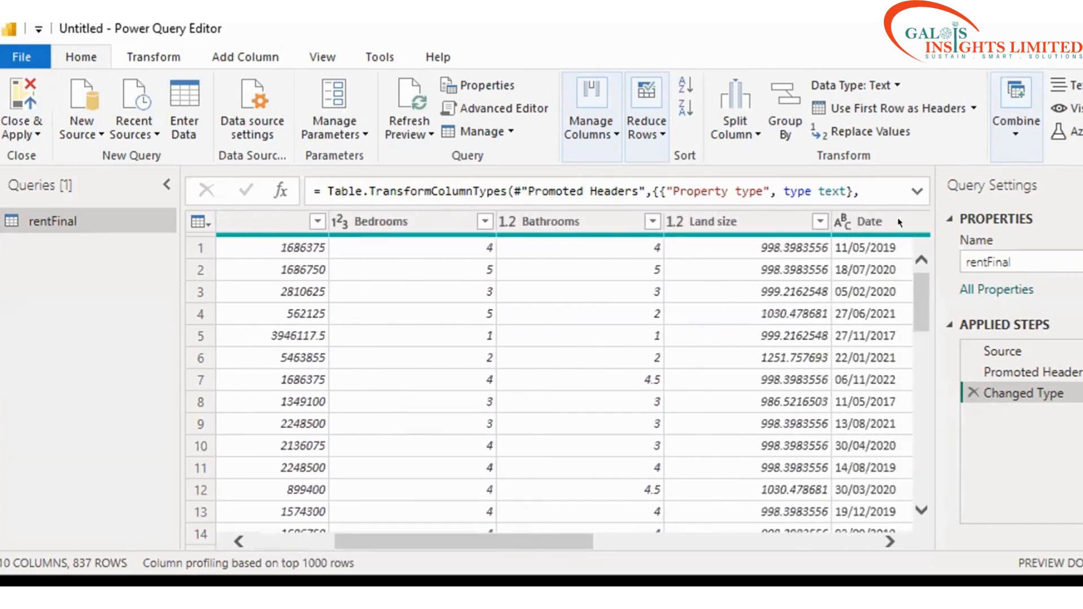
click(869, 220)
drag(361, 542, 249, 526)
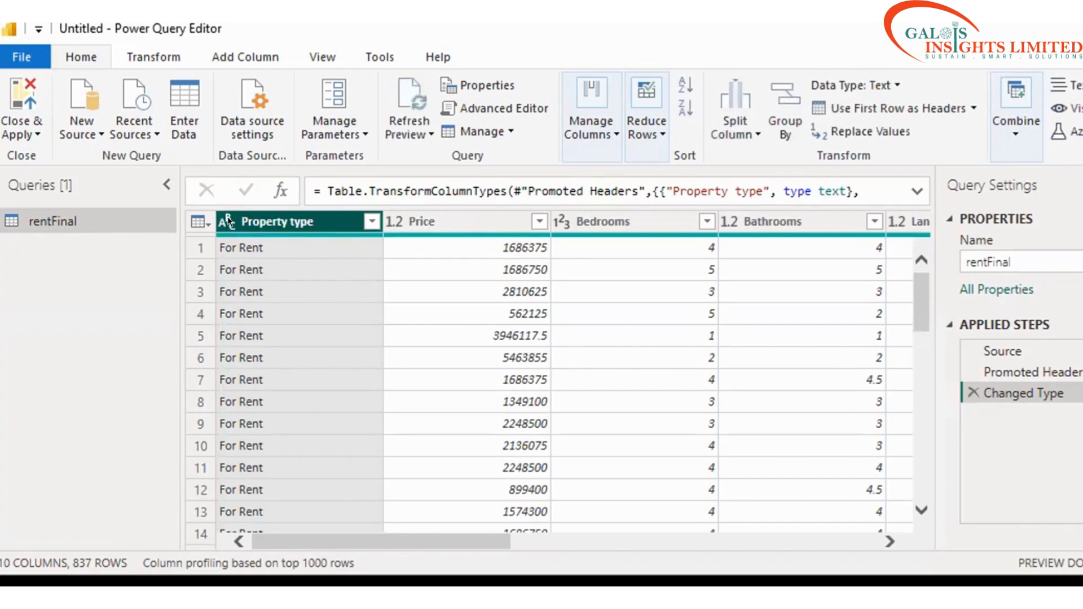
Step: Filter Property type to keep For Rent, then sort rows by Property type ascending
click(370, 221)
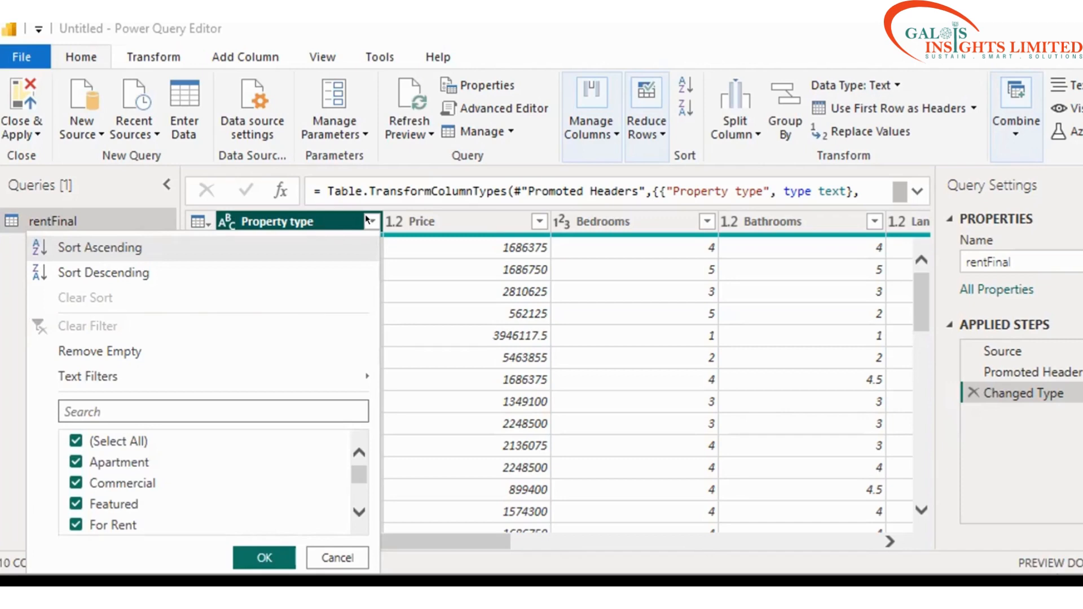
click(350, 510)
click(351, 509)
click(350, 510)
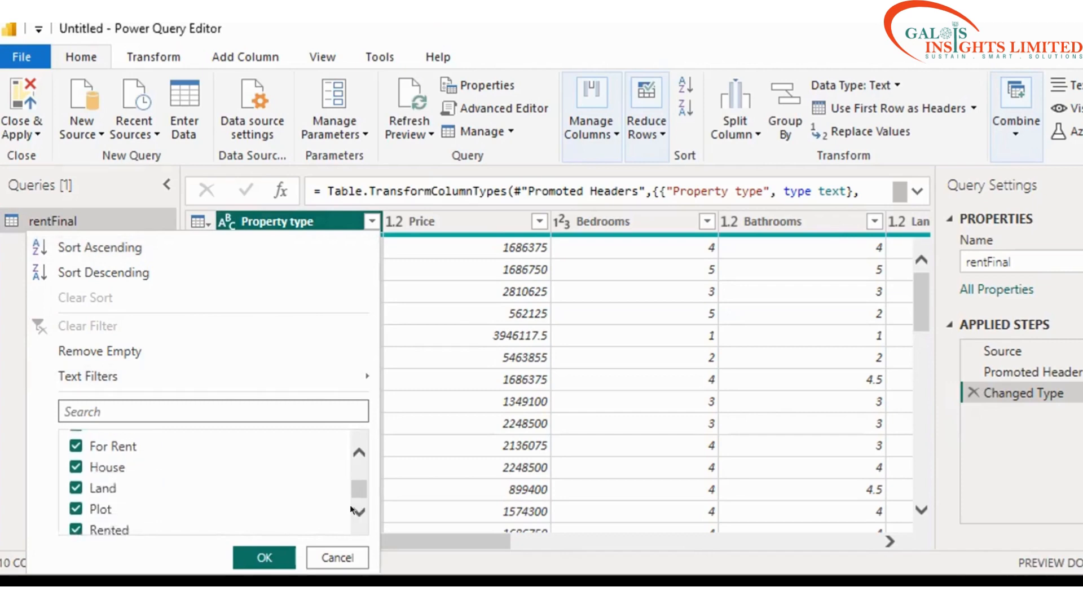
click(350, 509)
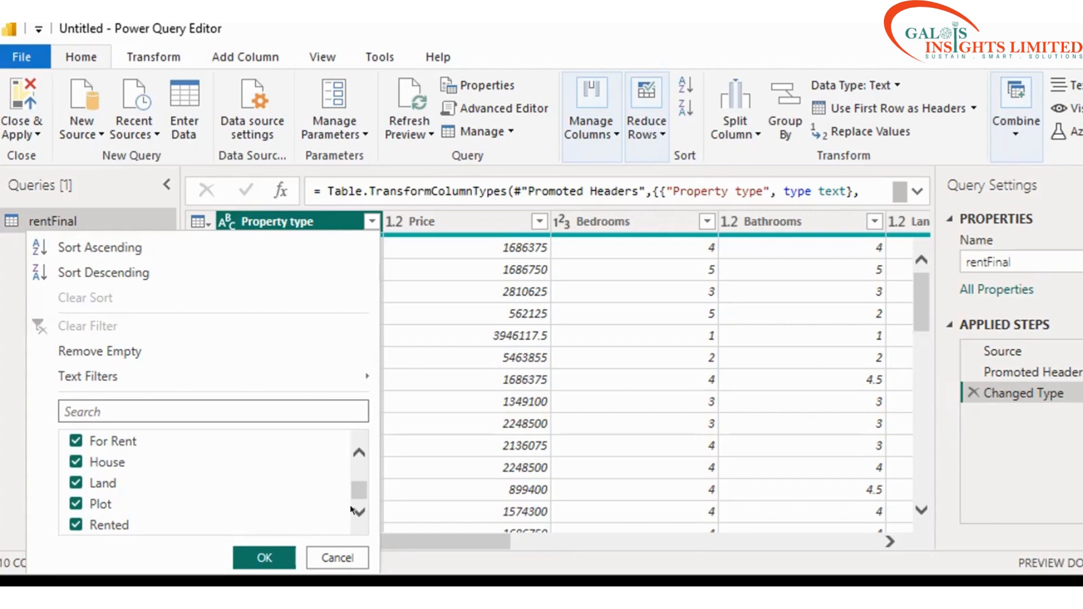
click(72, 440)
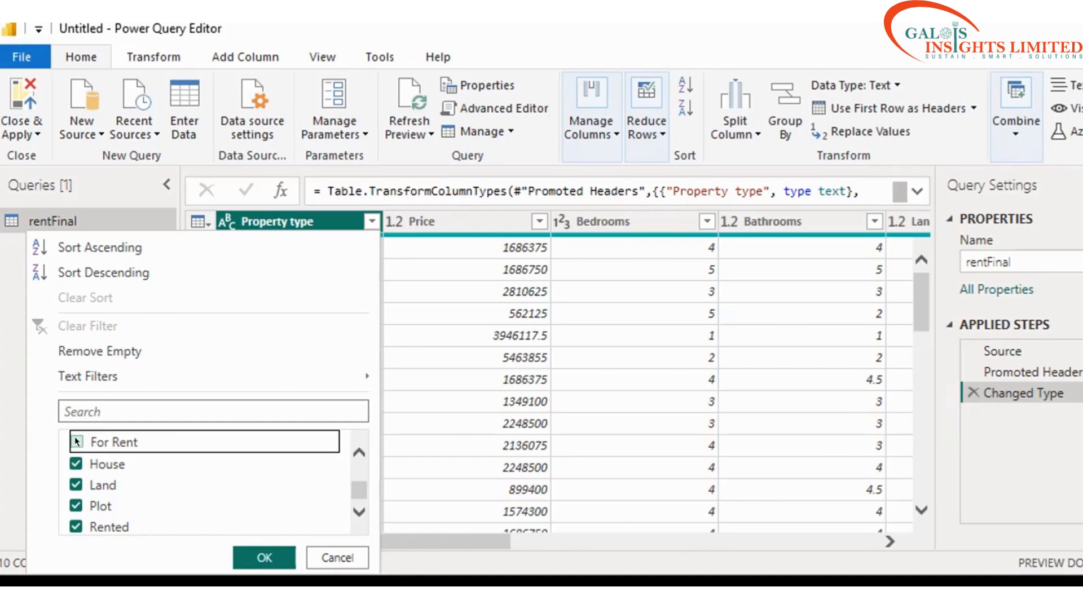
click(78, 442)
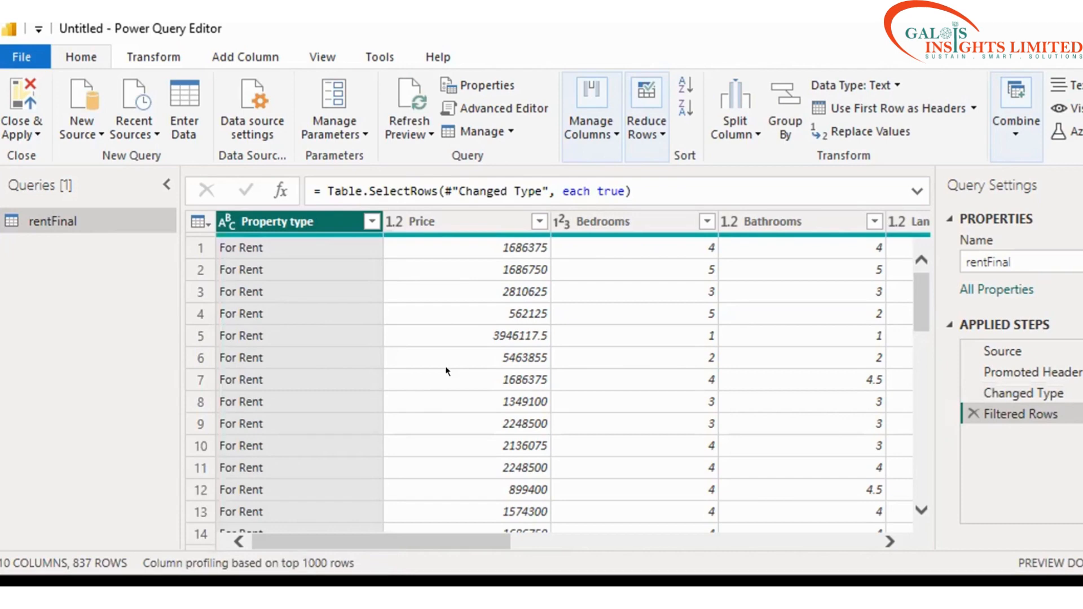
click(371, 222)
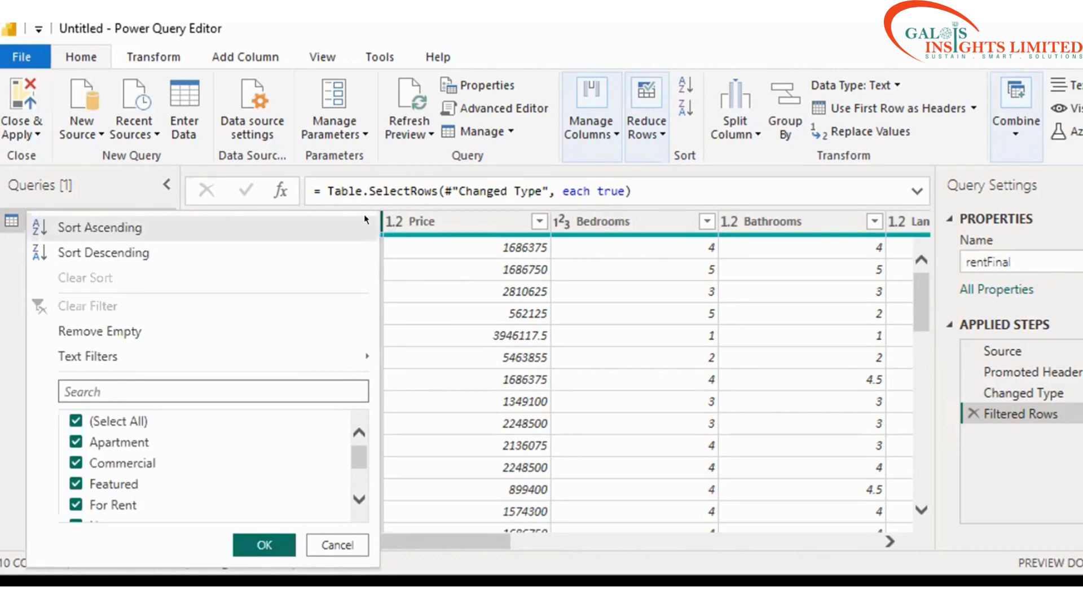
click(364, 219)
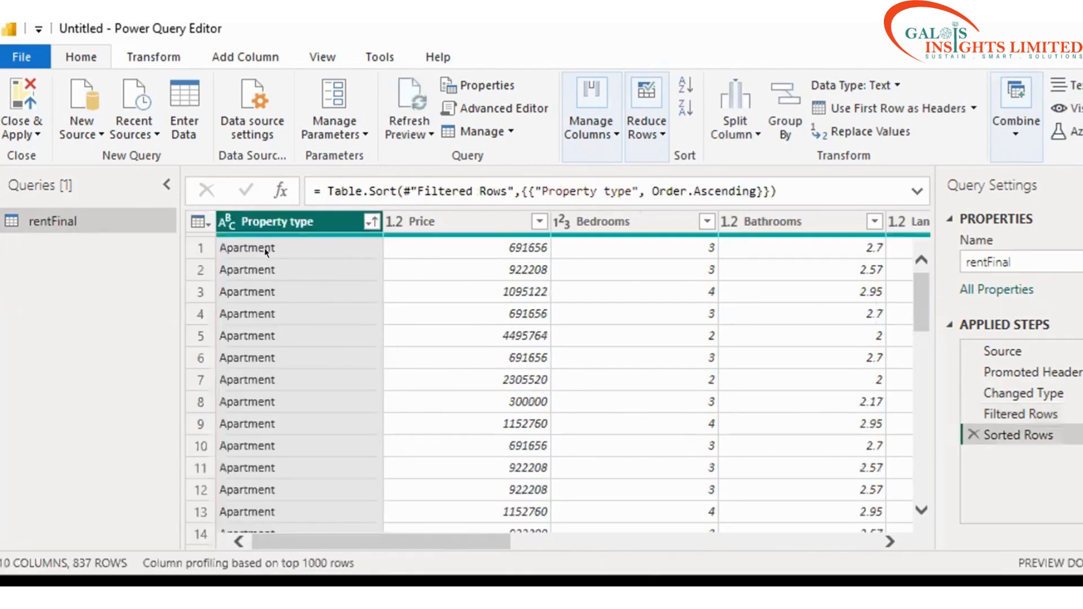
Step: Change the Property type column's data type to Text
click(227, 221)
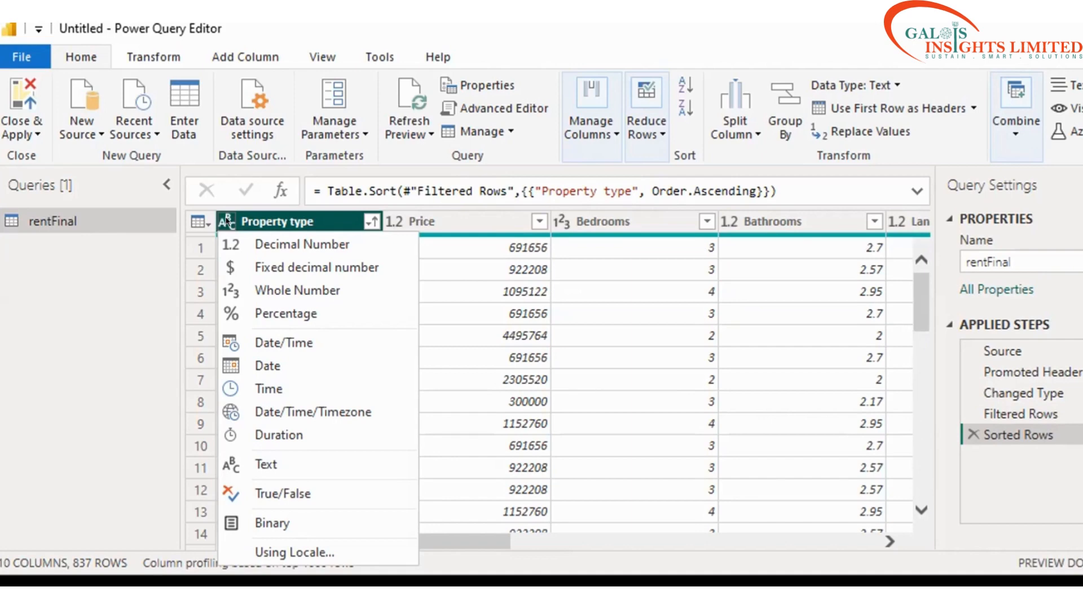
click(262, 457)
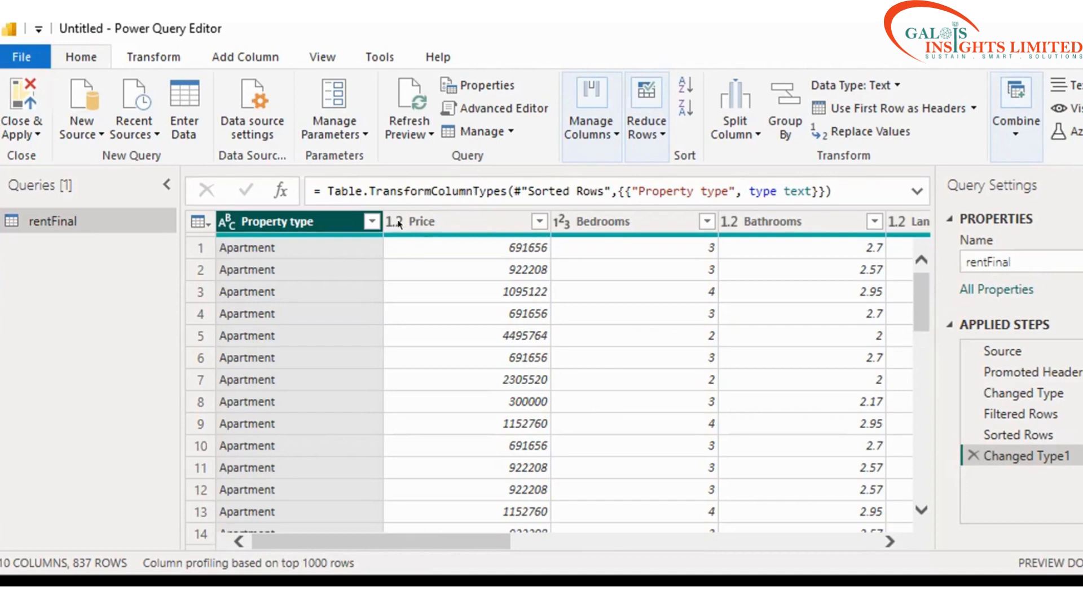
Step: Check the Price filter options without changes, then show Price's data type choices
click(538, 222)
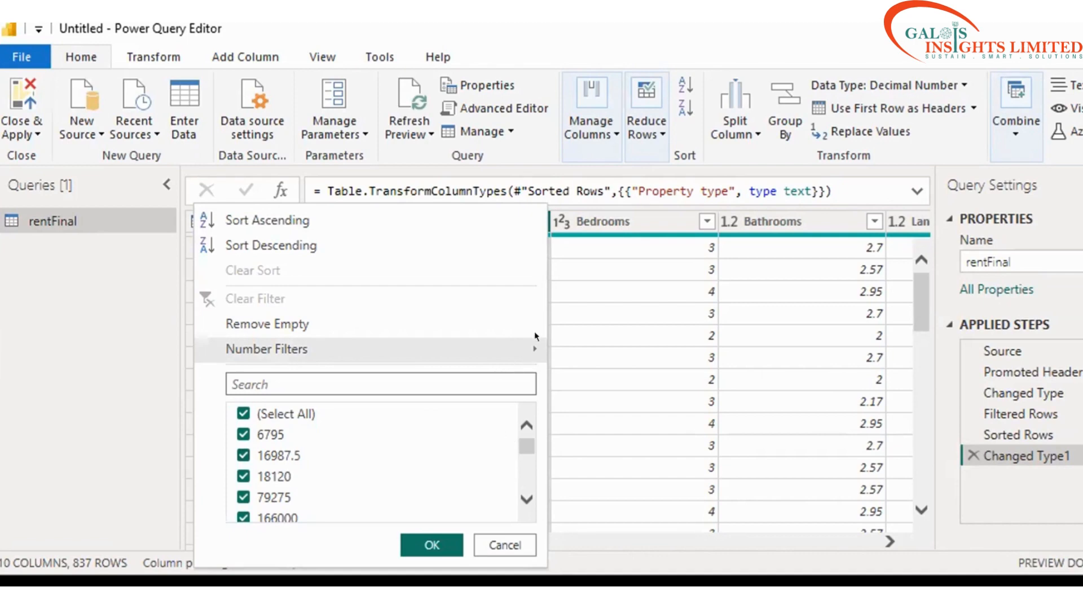
click(482, 542)
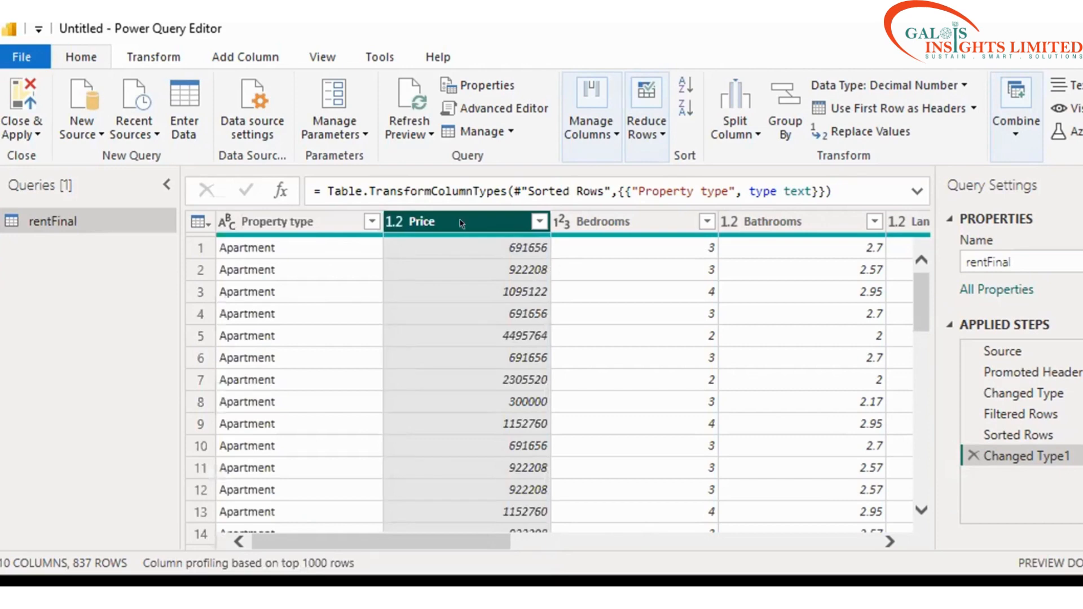
click(395, 221)
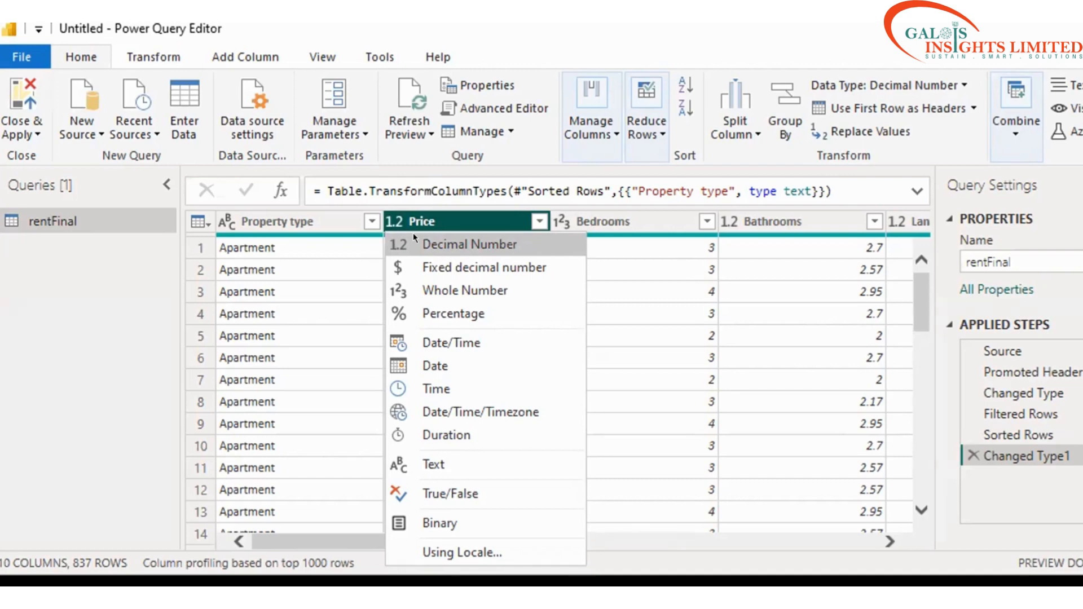
Step: Set the Price column to Decimal Number, reconfirming it in the type menu
click(413, 234)
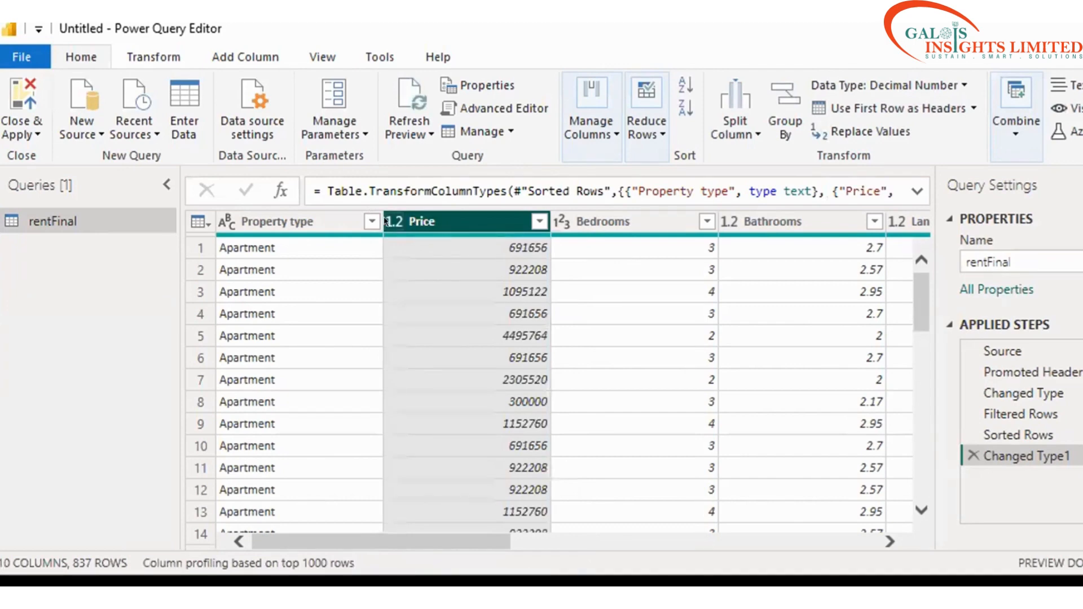
click(389, 222)
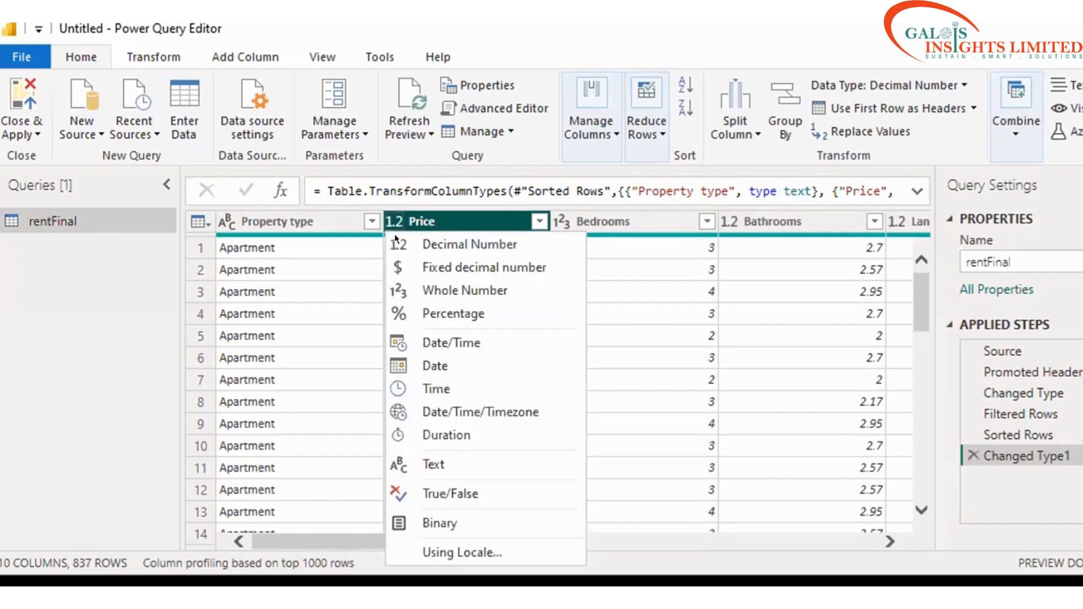
click(394, 234)
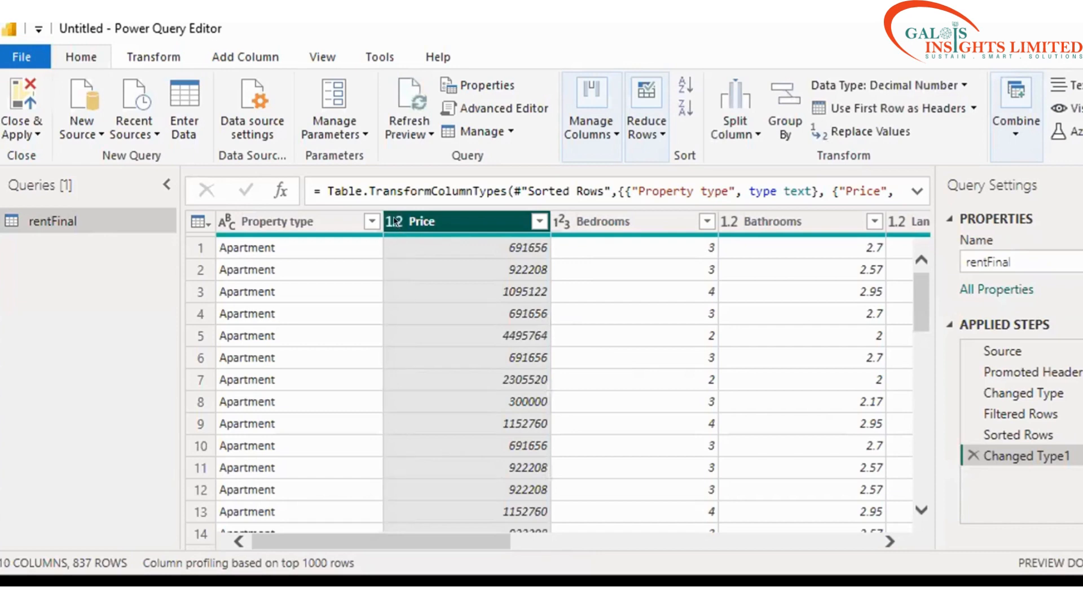
click(395, 221)
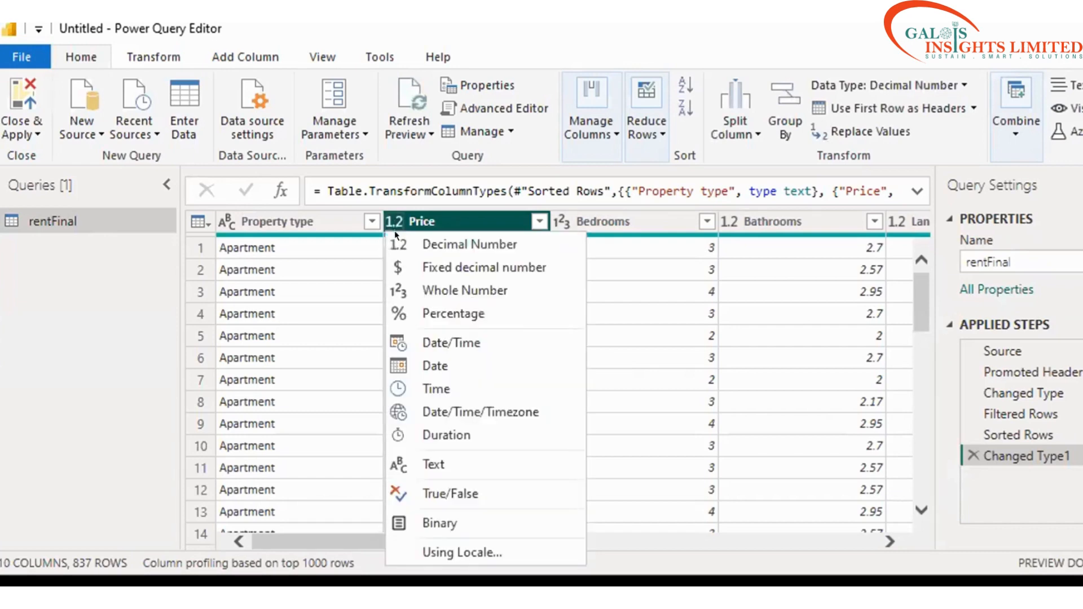
click(428, 243)
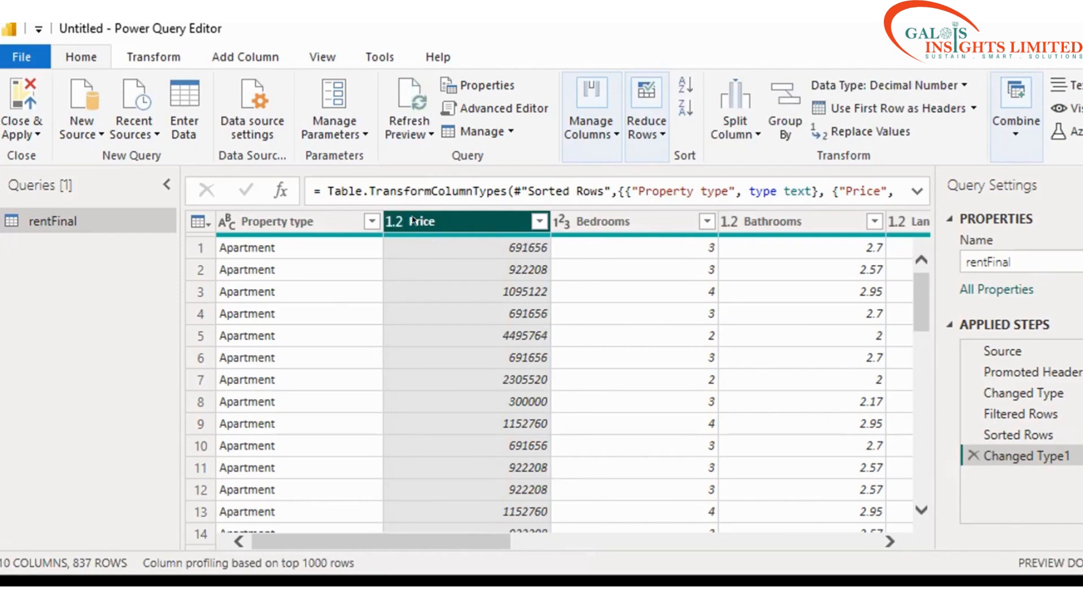
click(394, 221)
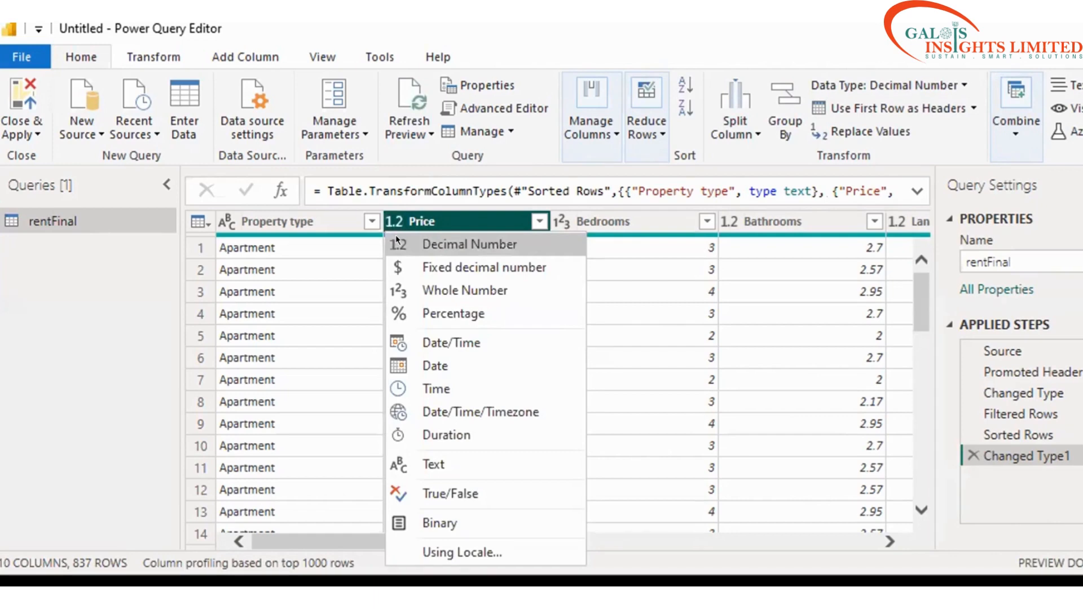
click(397, 241)
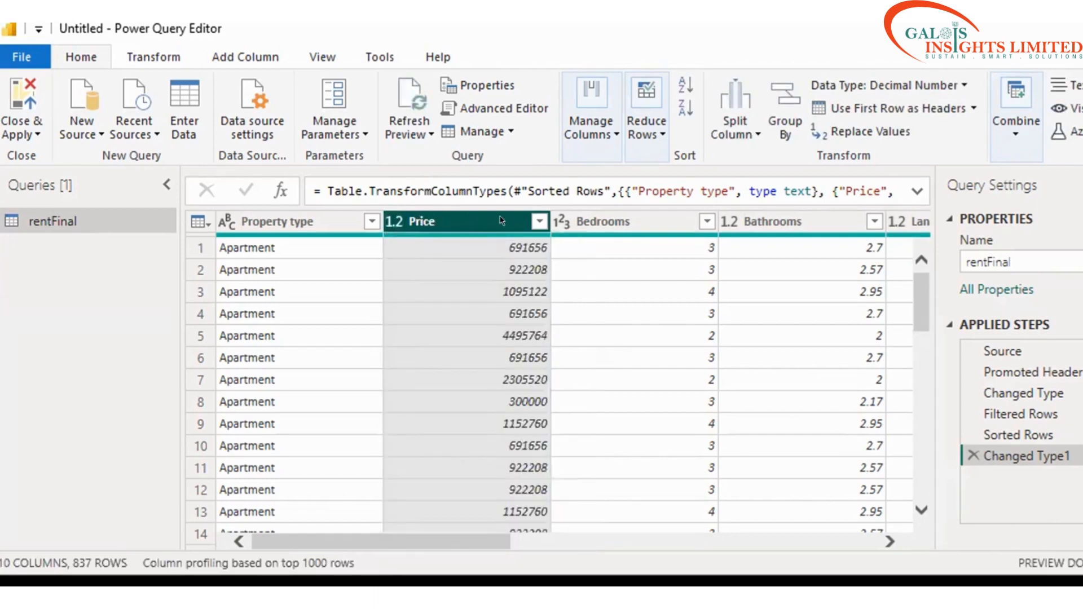
Step: Review the Price filter options without changes, then reselect Price and reopen its type menu
click(538, 222)
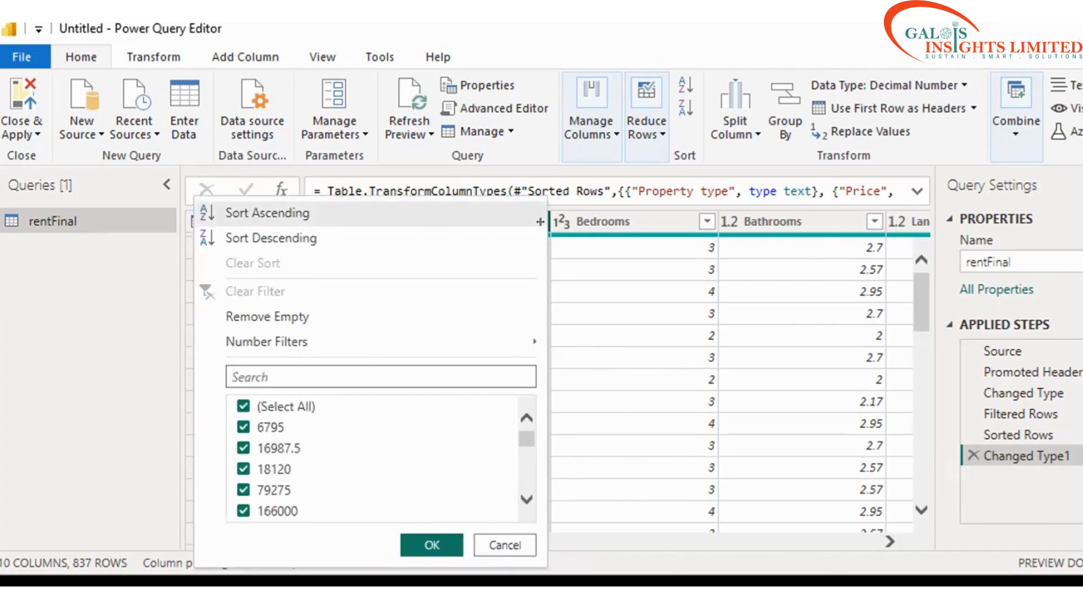
click(566, 269)
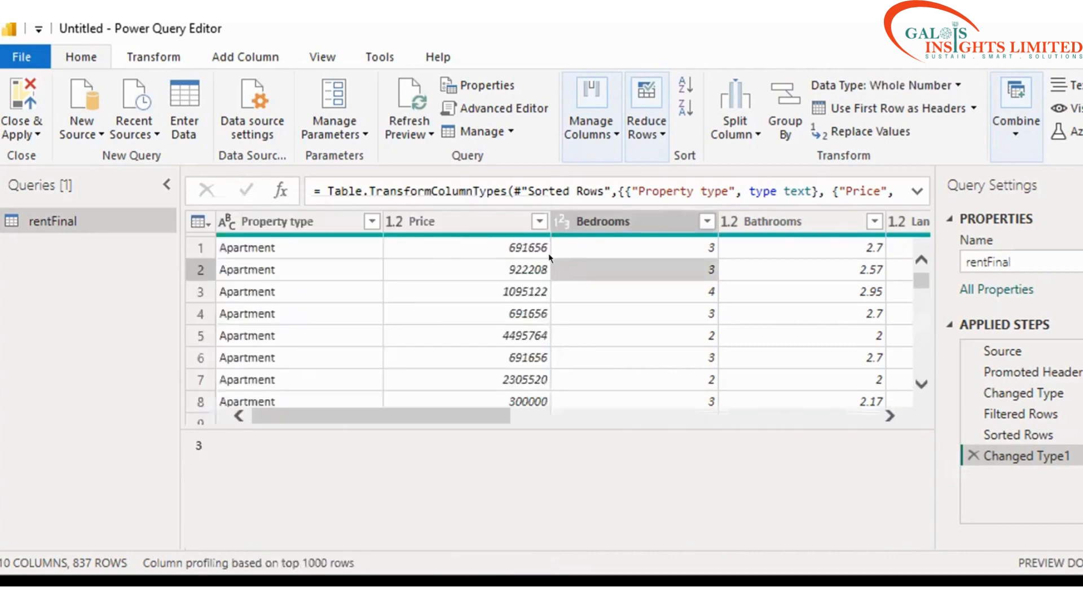
click(418, 221)
click(394, 222)
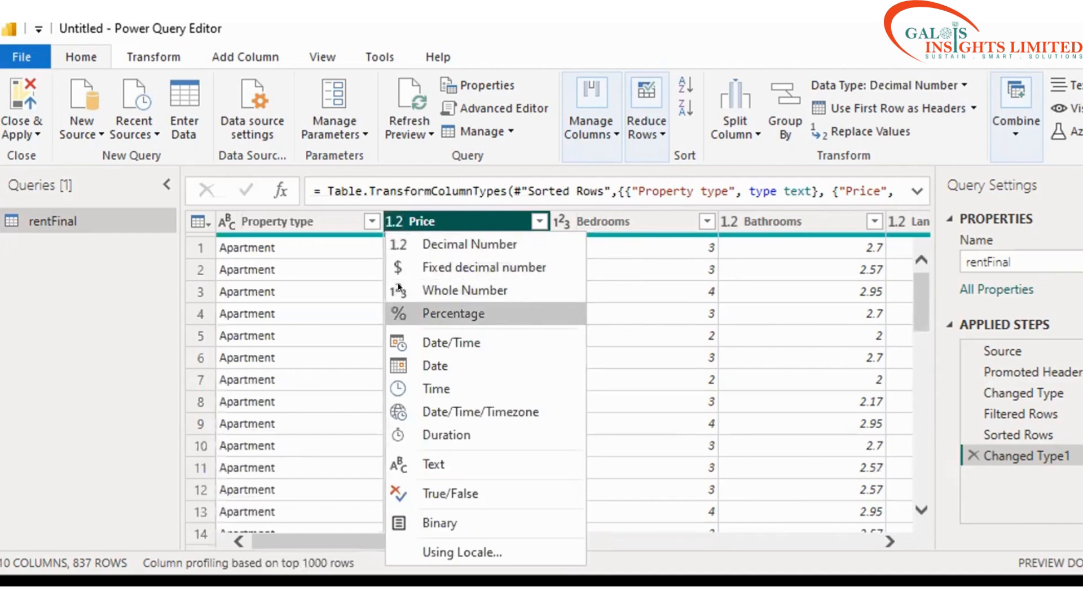
Step: Change Price to Fixed decimal number, adding it as a new separate step
click(398, 265)
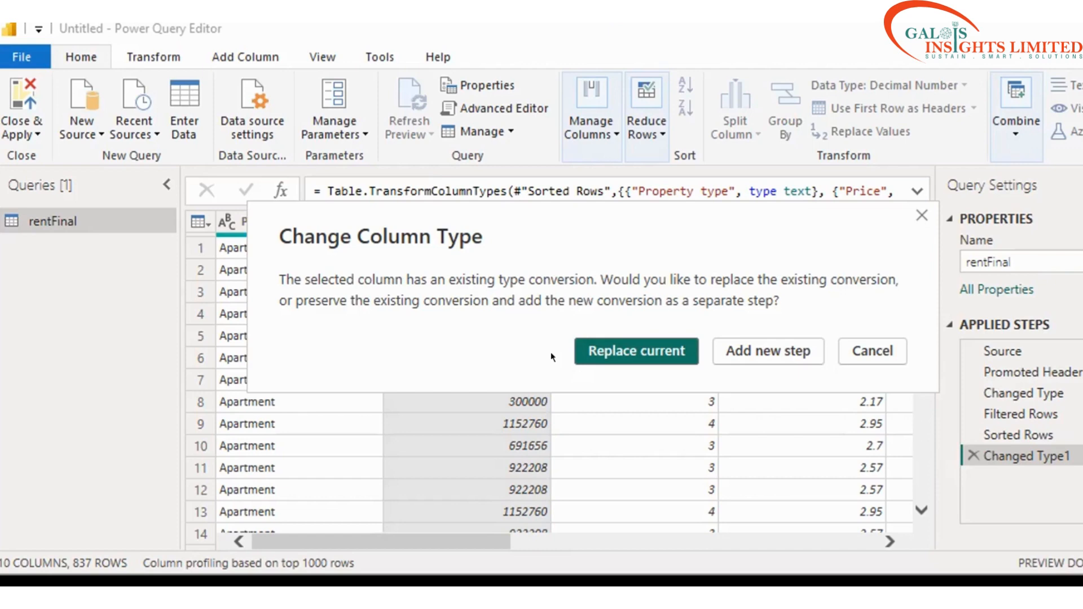
click(749, 352)
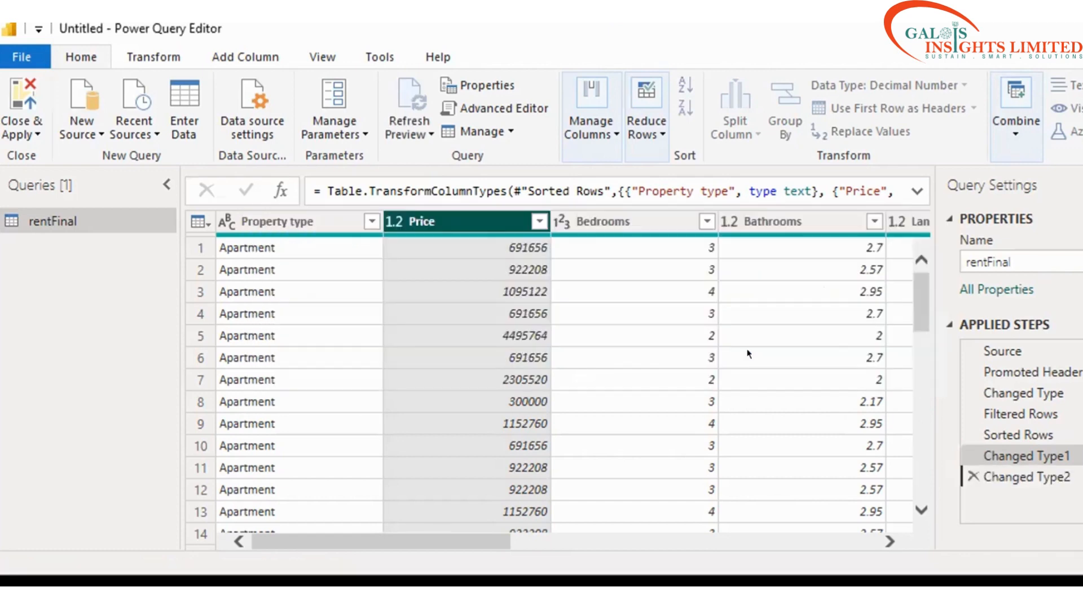
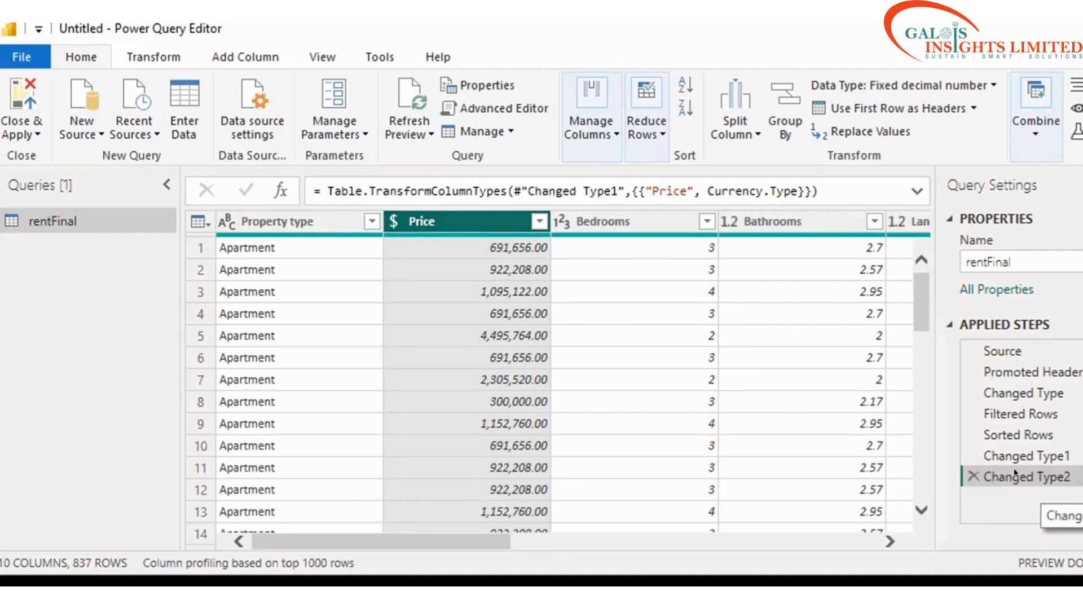
Step: Delete the Changed Type2 step and make Price Fixed decimal number inside Changed Type1
click(972, 476)
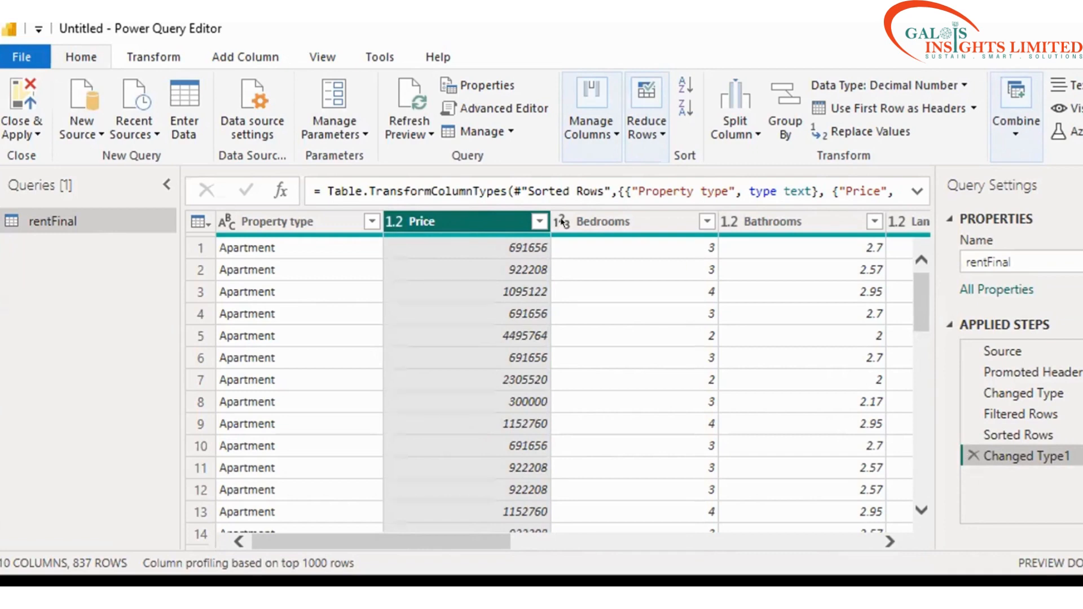
click(397, 220)
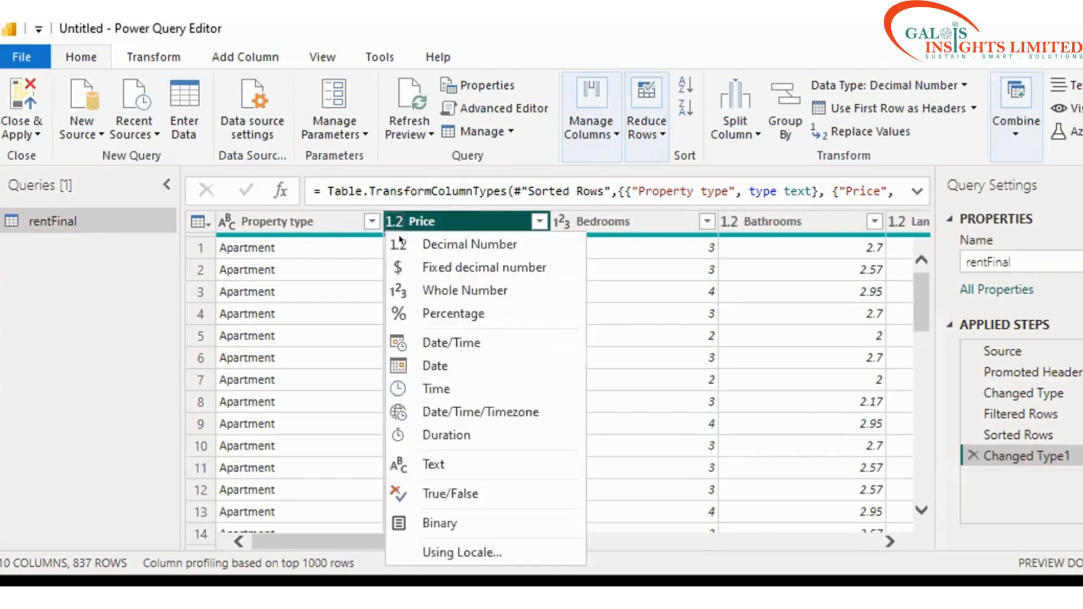
click(401, 268)
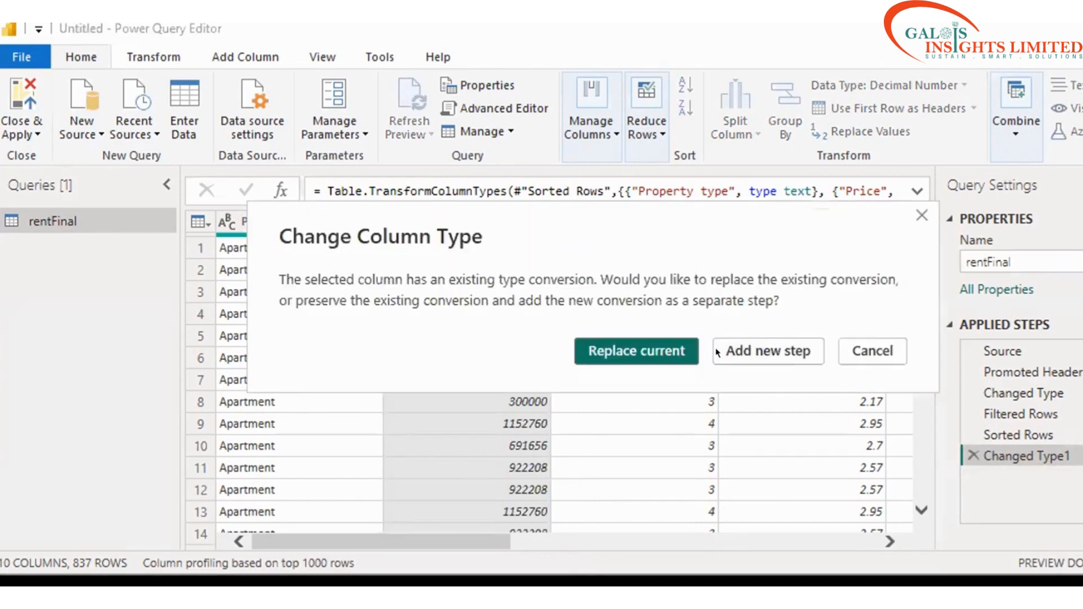
click(647, 351)
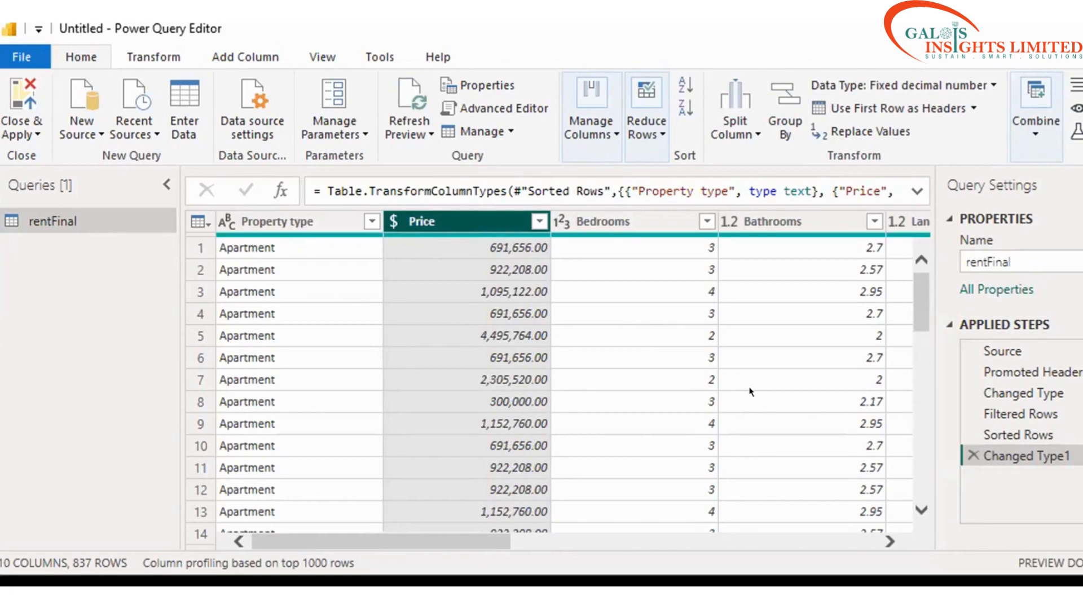
click(563, 222)
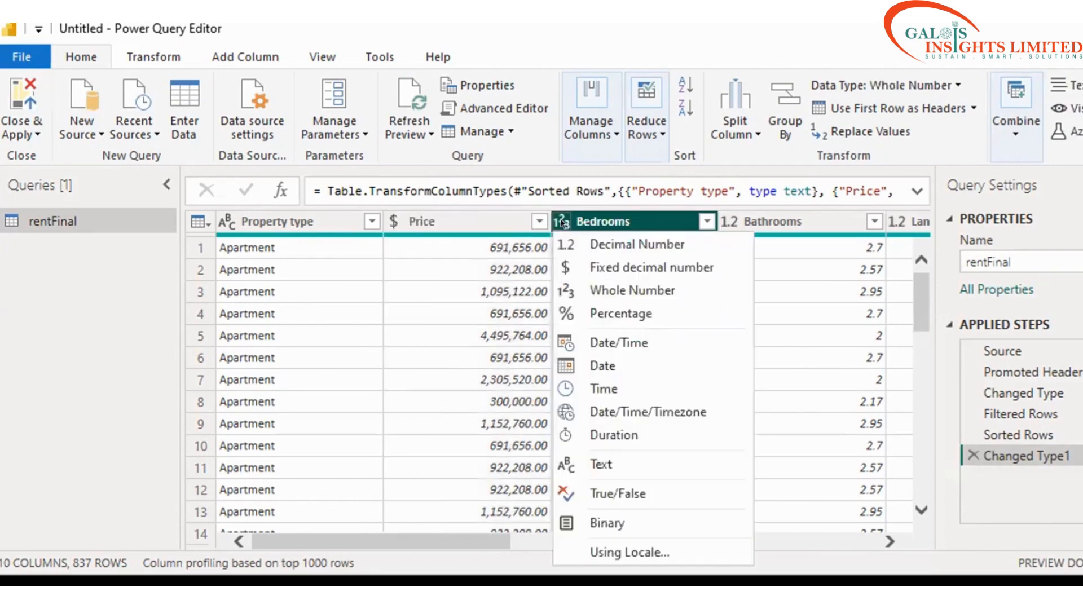
Step: Keep Bedrooms as Whole Number and change Bathrooms to Whole Number
click(562, 285)
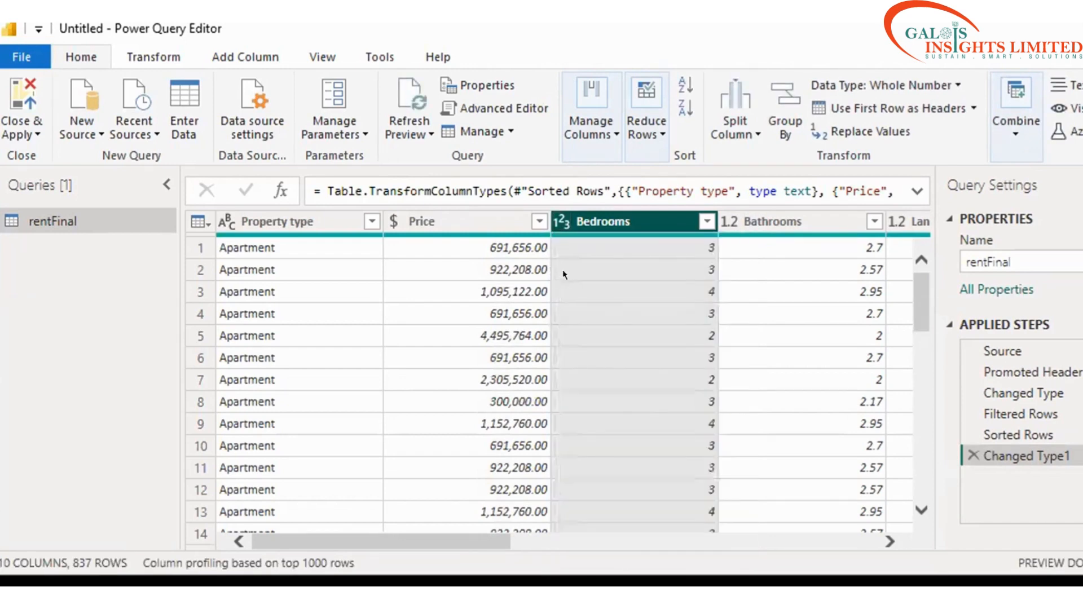
click(728, 220)
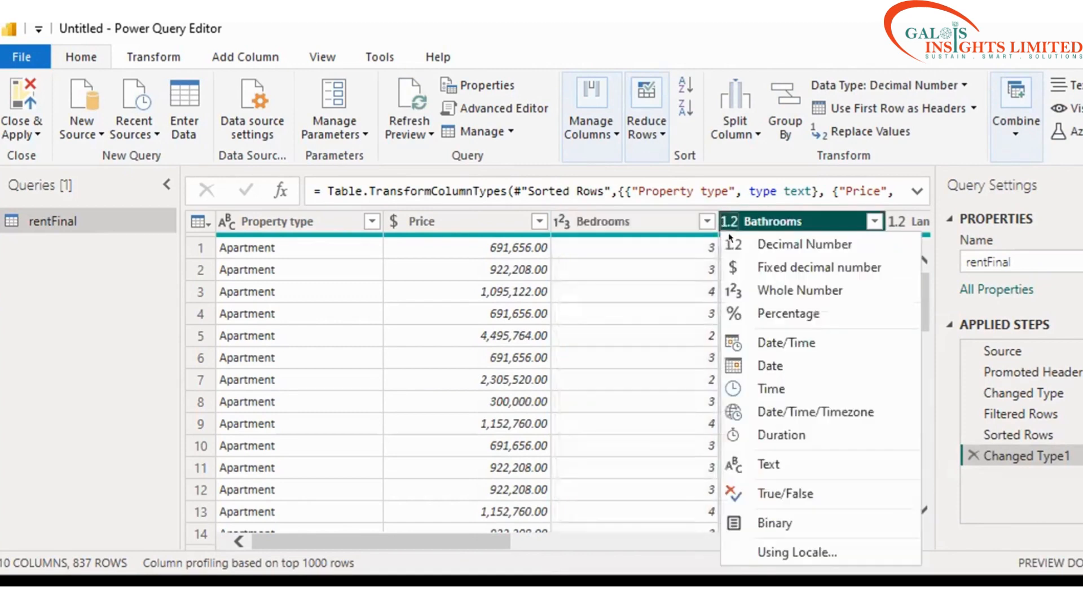
click(733, 290)
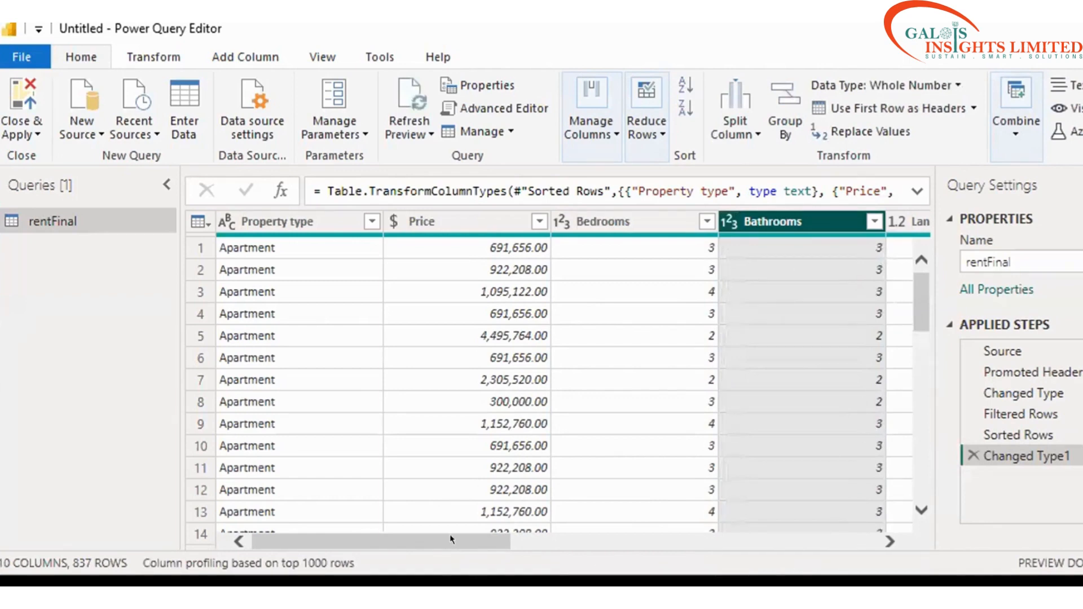
drag(449, 539, 601, 550)
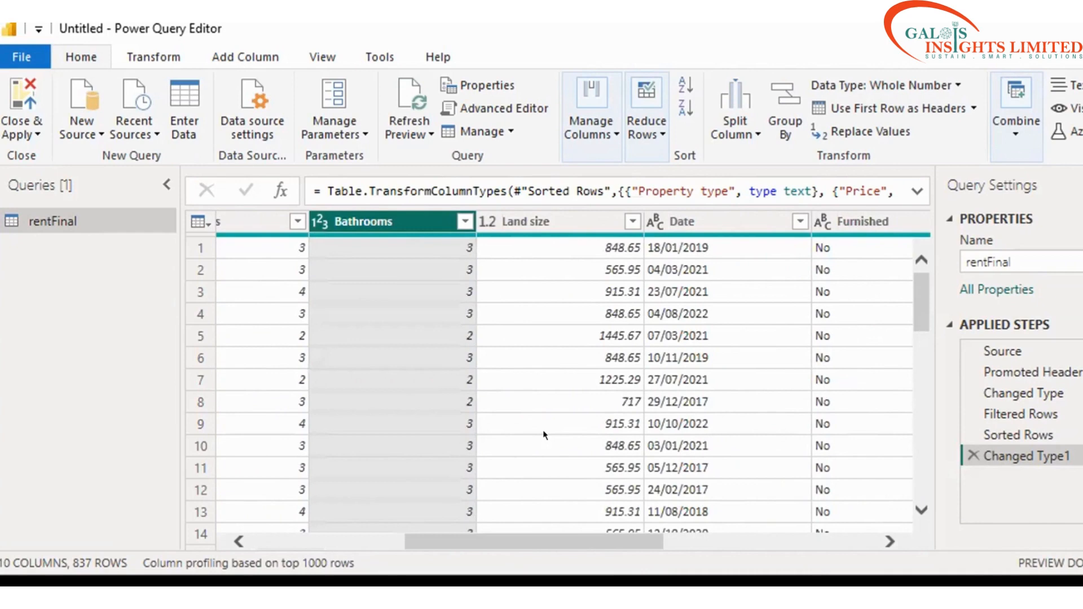
Step: Bring up the type choices for the text-typed Date column
click(650, 223)
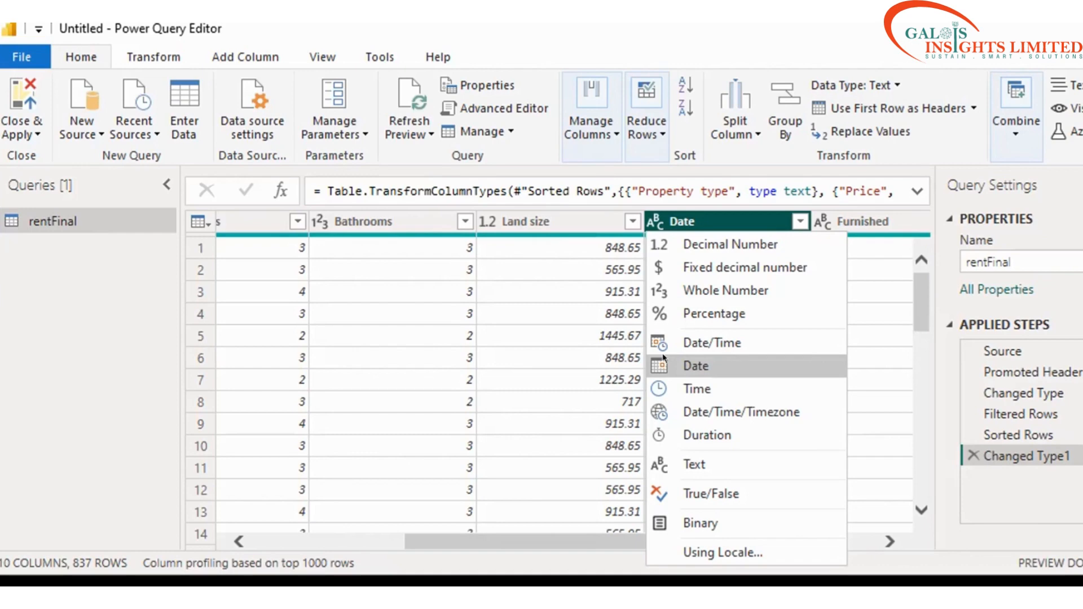
Step: Convert the Date column from text to Date, exposing some Error cells
click(664, 357)
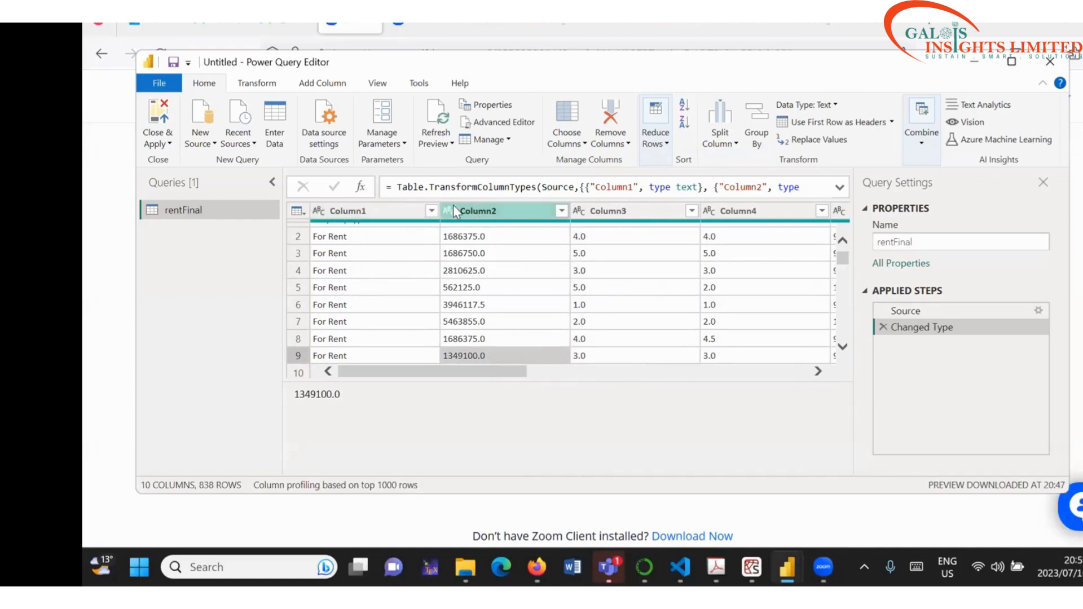
Step: Try Fixed decimal number on Column2 as a new step, then delete it after it yields errors
click(319, 211)
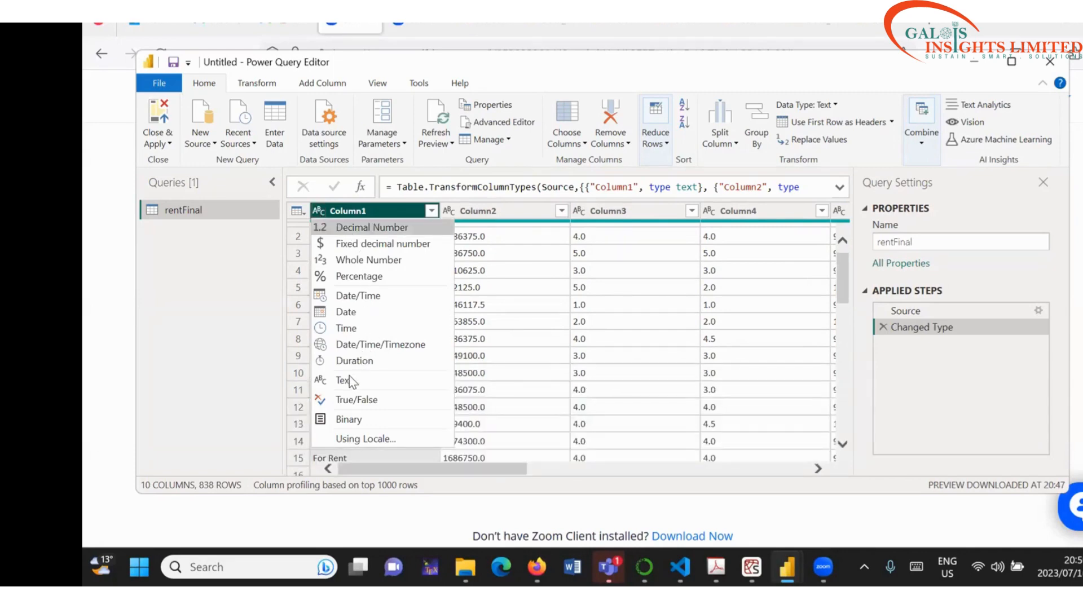
click(359, 218)
scroll(359, 218, up, 1)
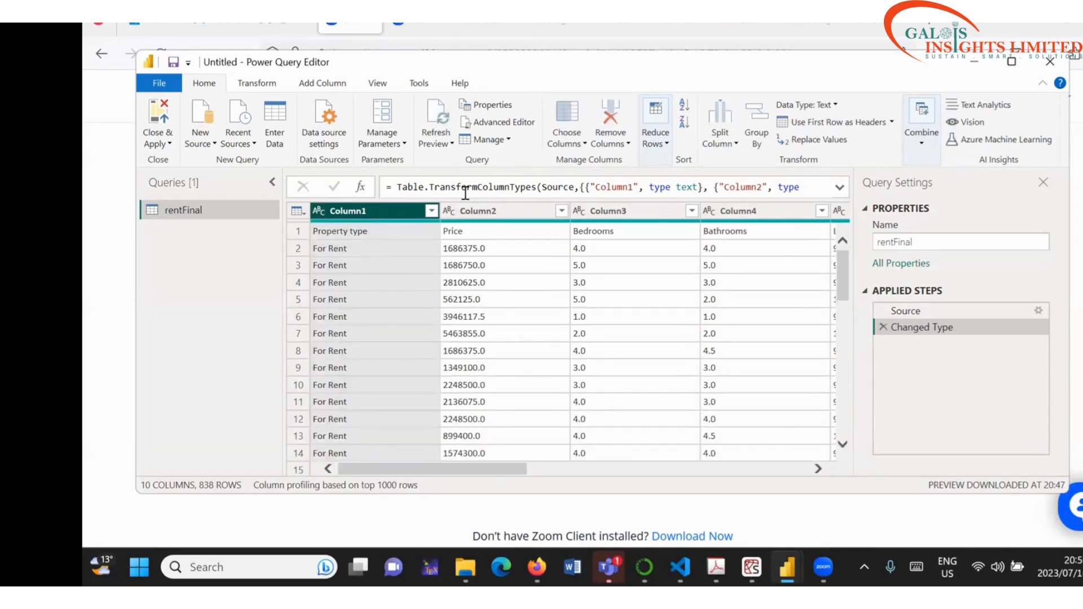
click(452, 215)
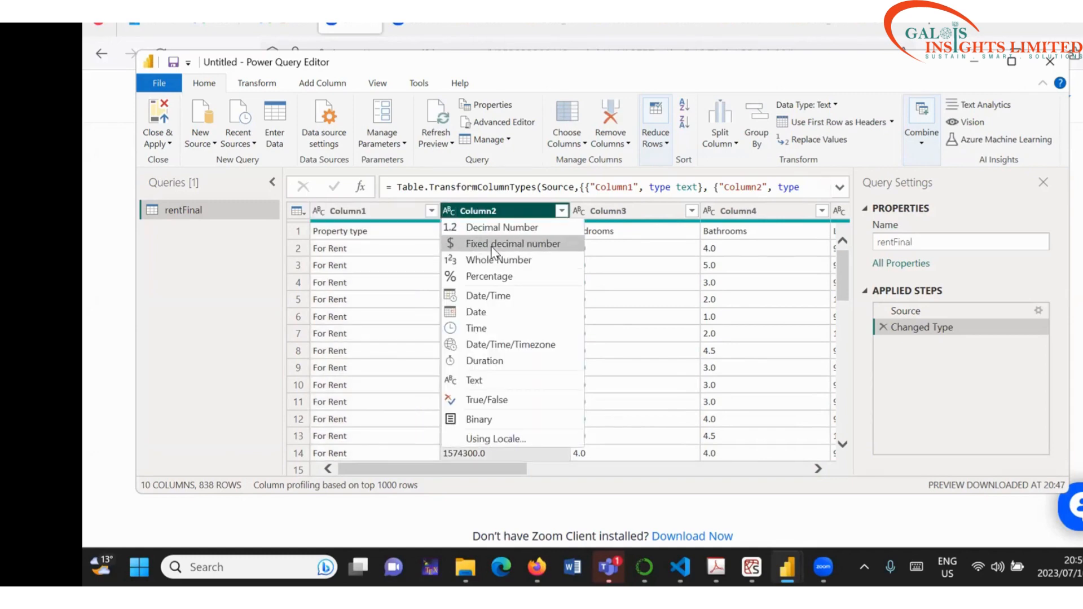
click(492, 244)
click(729, 318)
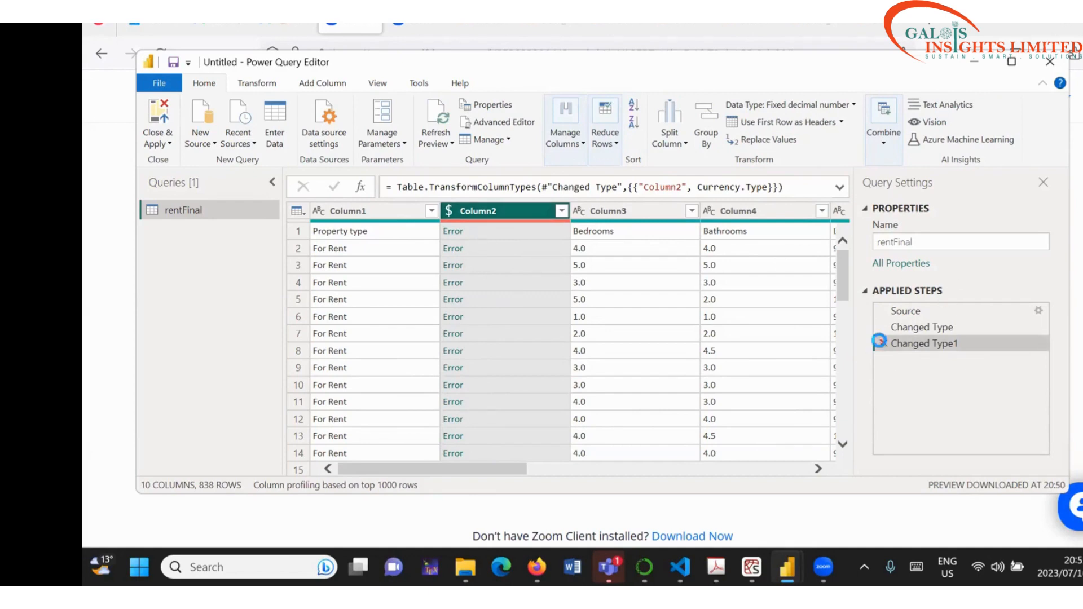
click(883, 343)
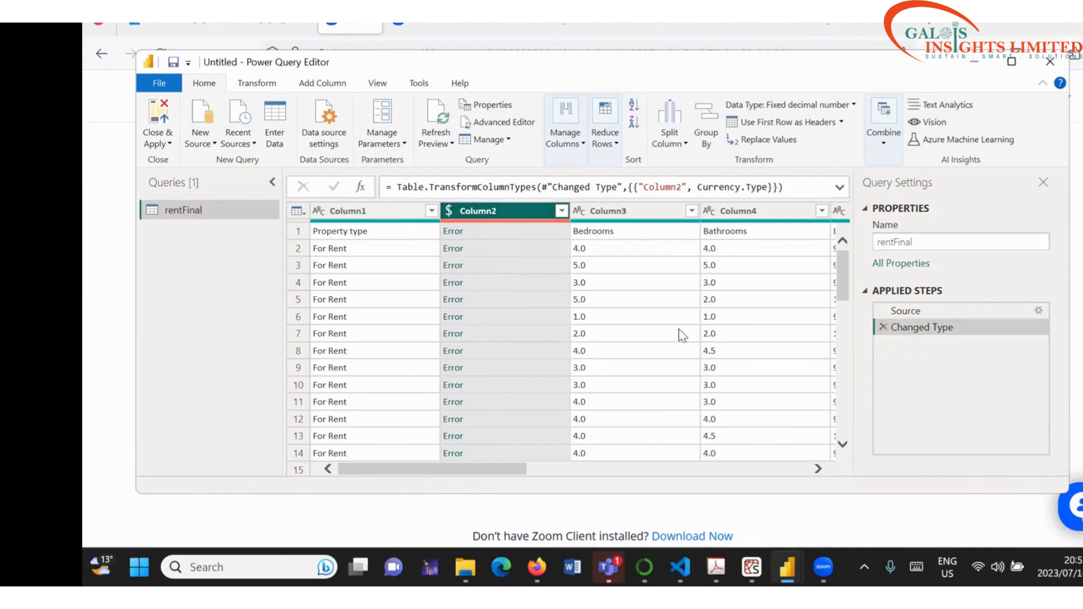
Step: Reapply Fixed decimal to Column2 in place, then delete the type step so only Source remains
click(449, 212)
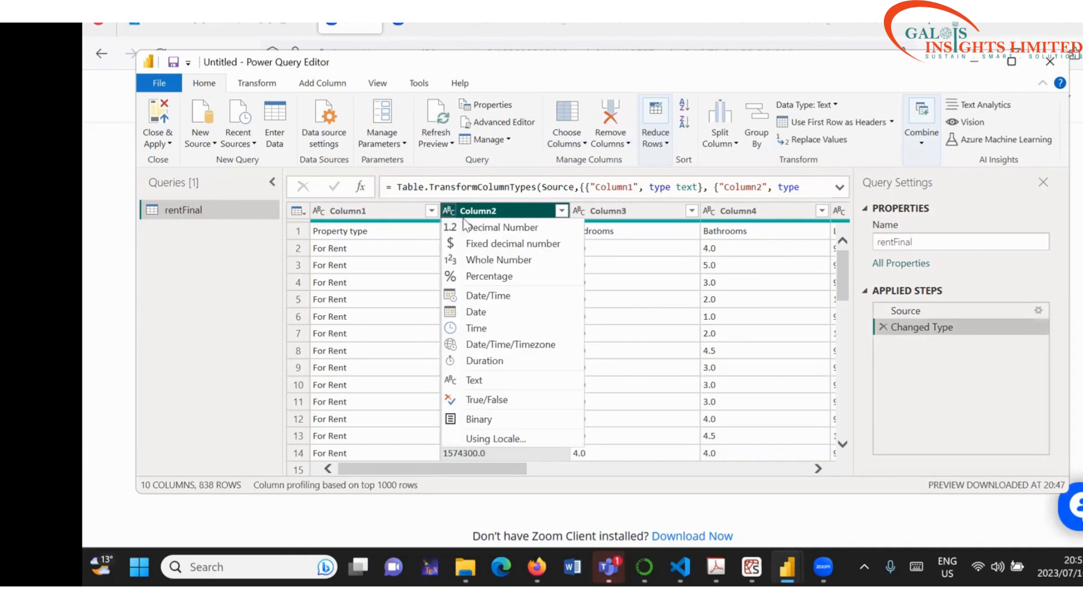
click(514, 246)
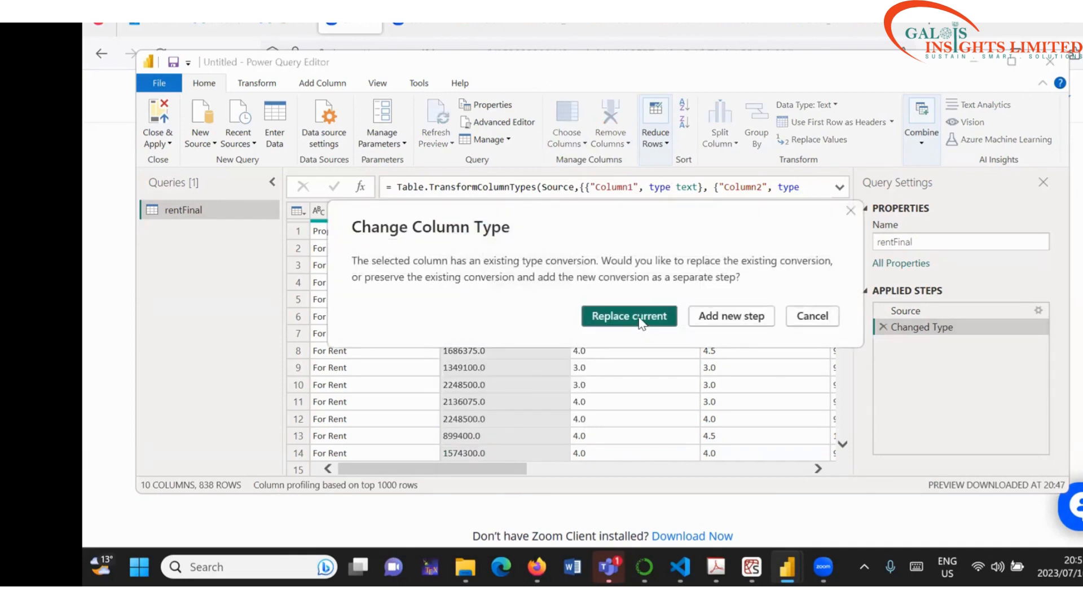
click(641, 320)
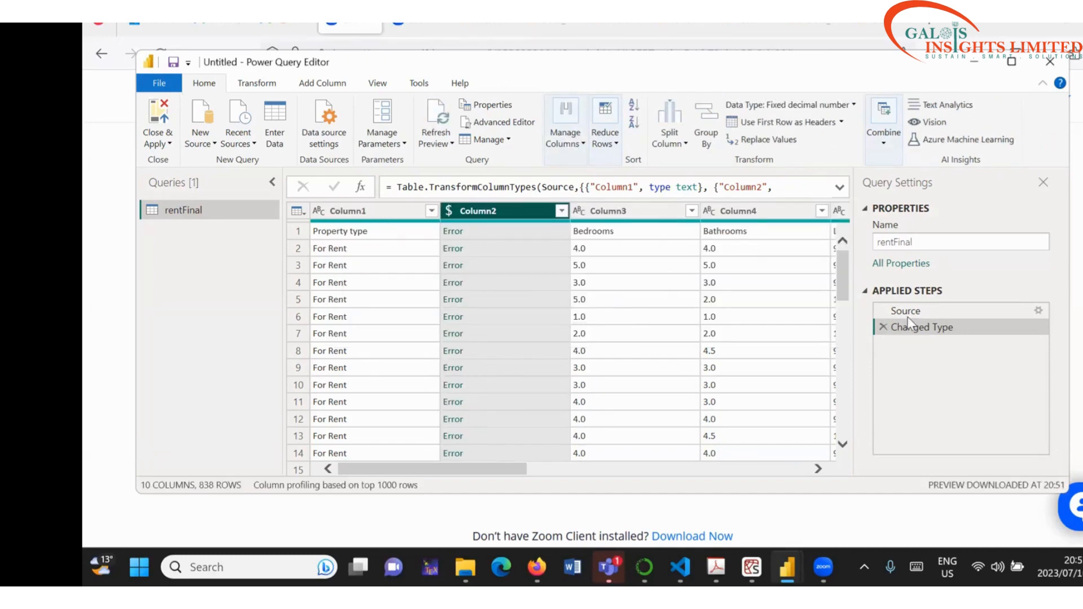
click(881, 326)
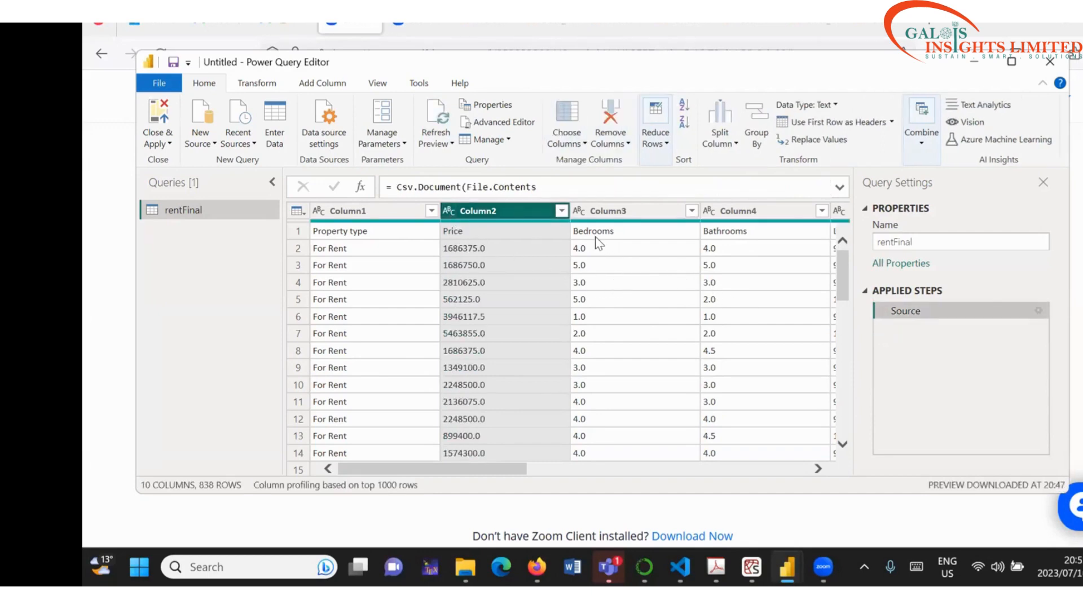
click(637, 231)
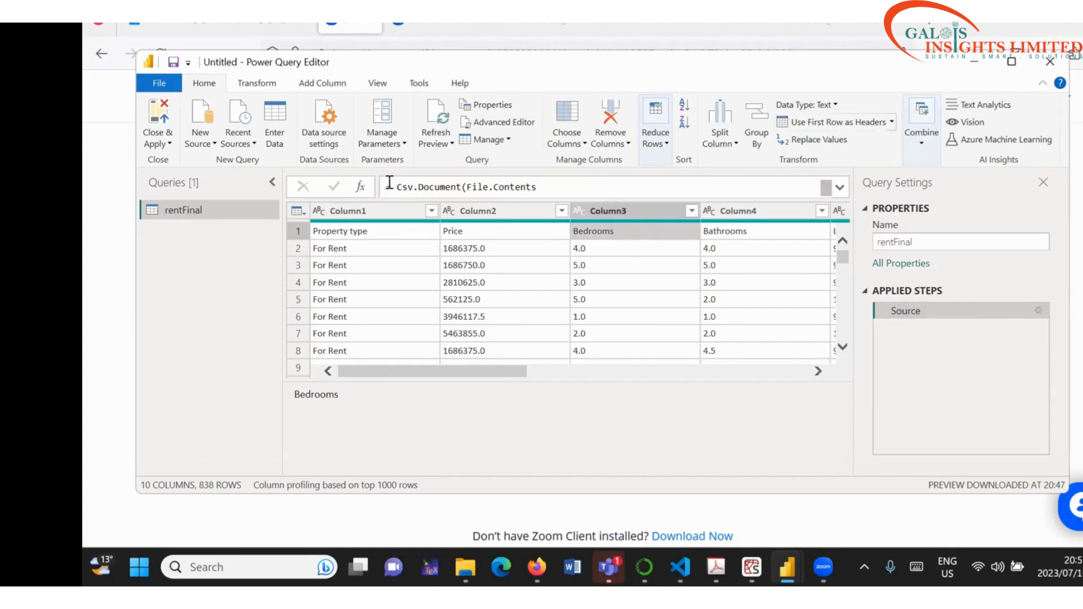
click(974, 61)
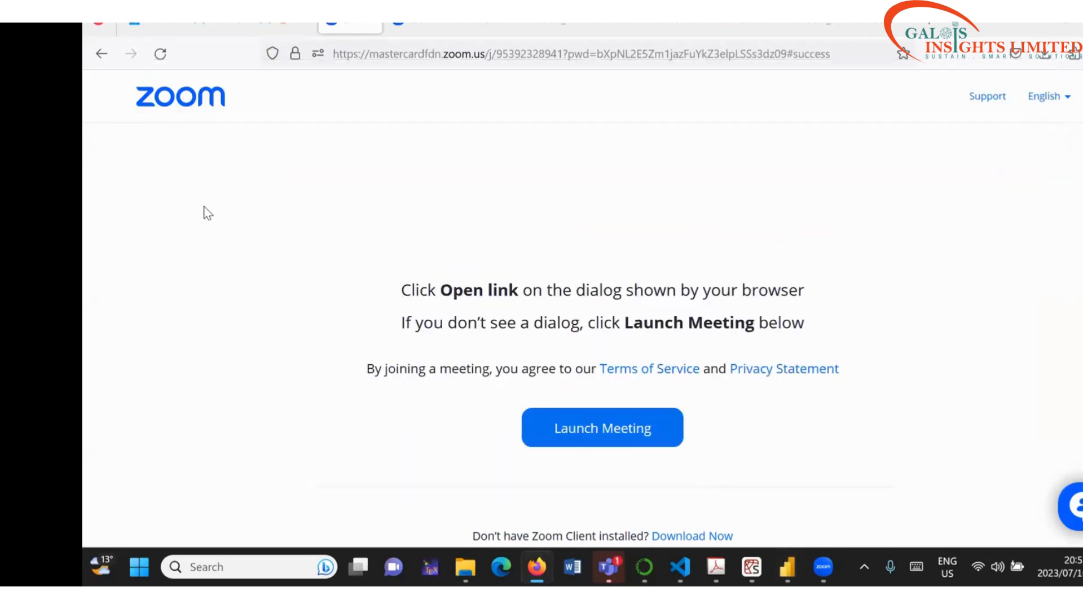
Step: Import the rentFinal CSV through Text/CSV and send it to Power Query
mouse_move(788, 568)
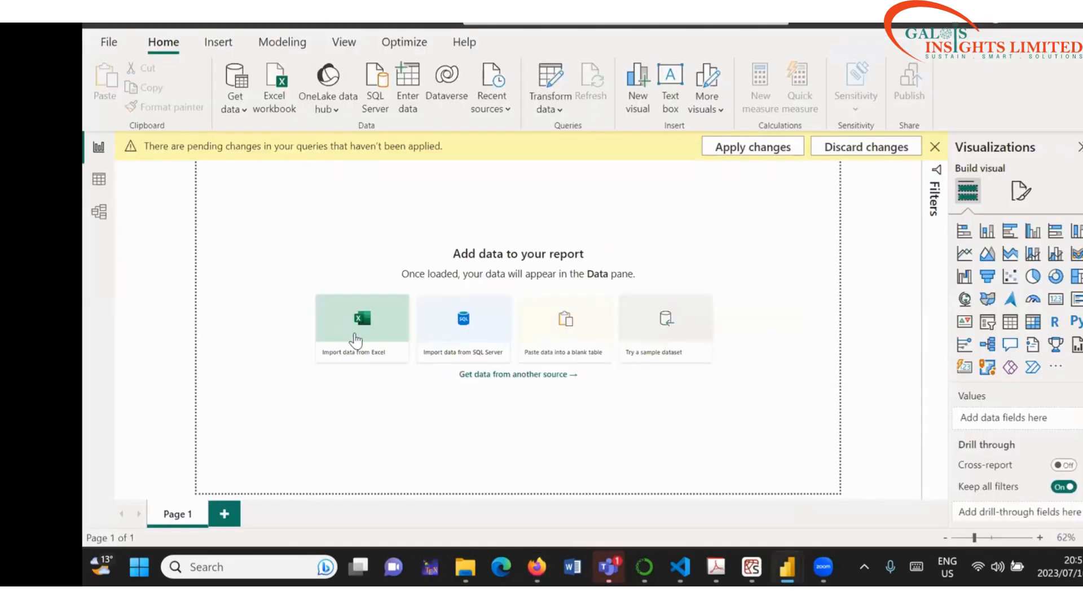
click(357, 338)
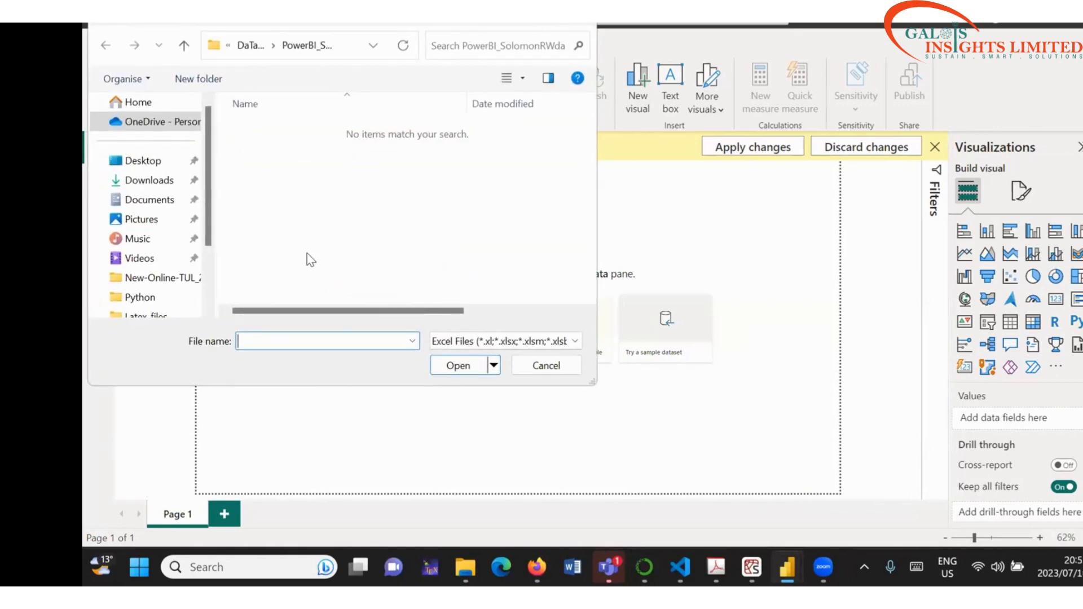
key(Escape)
click(285, 317)
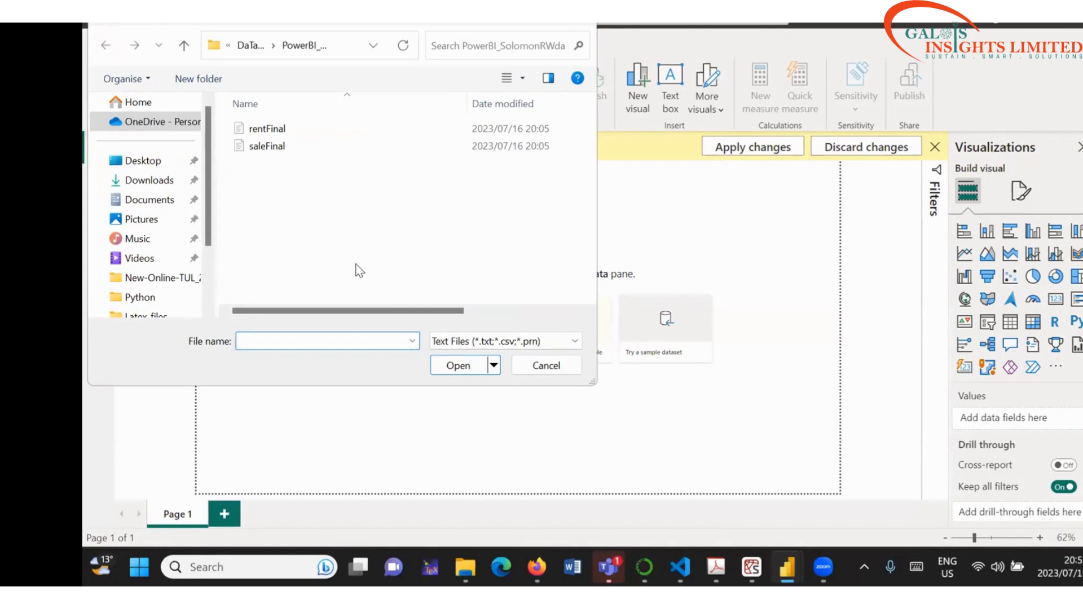
double_click(269, 131)
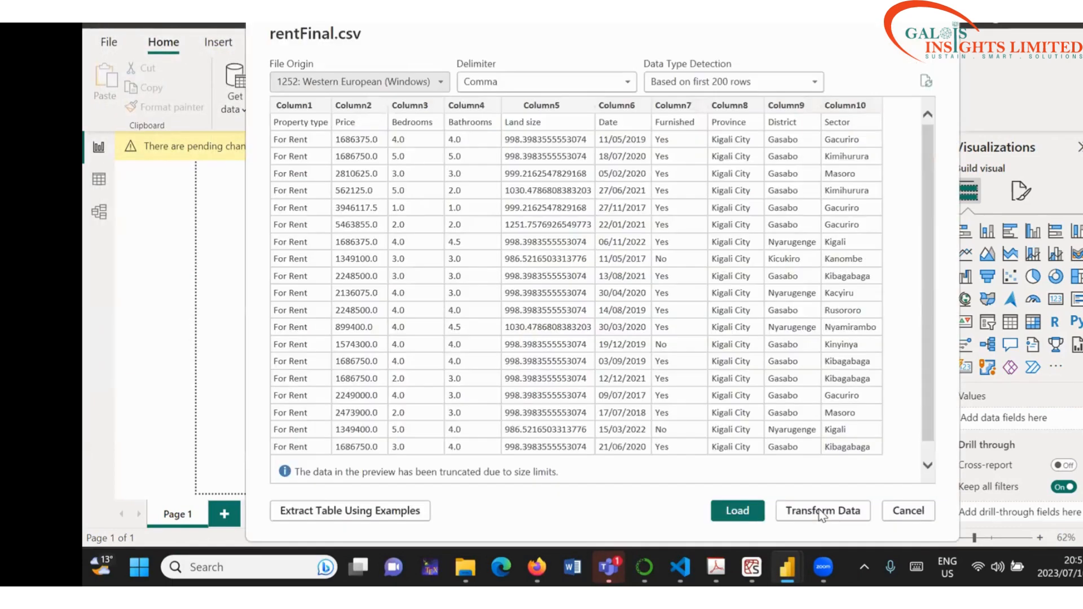
click(822, 513)
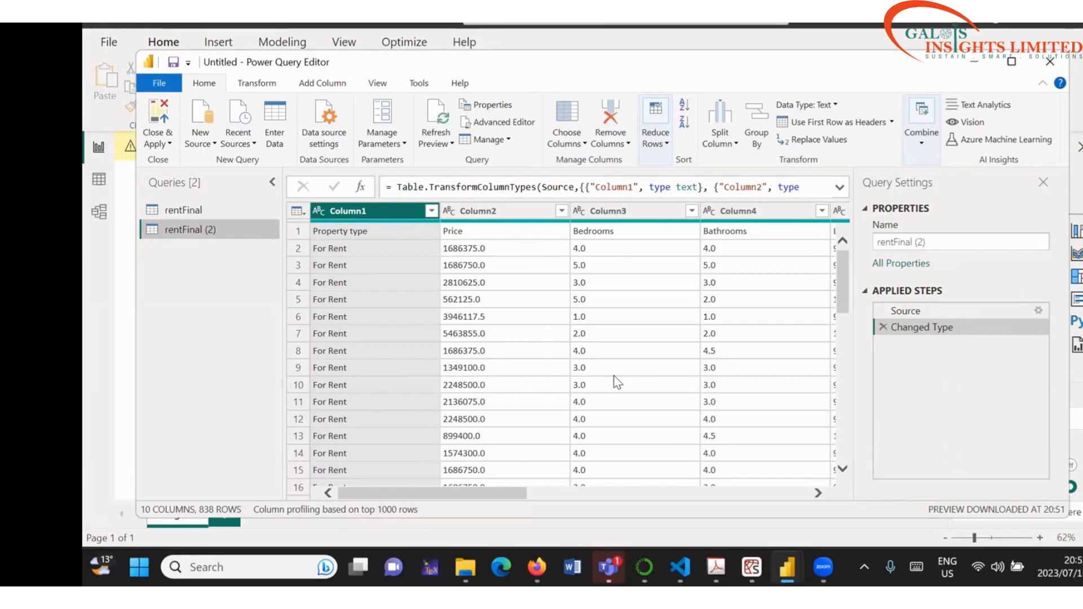
Step: Check the first Property type value, then close the editor without applying changes
click(374, 235)
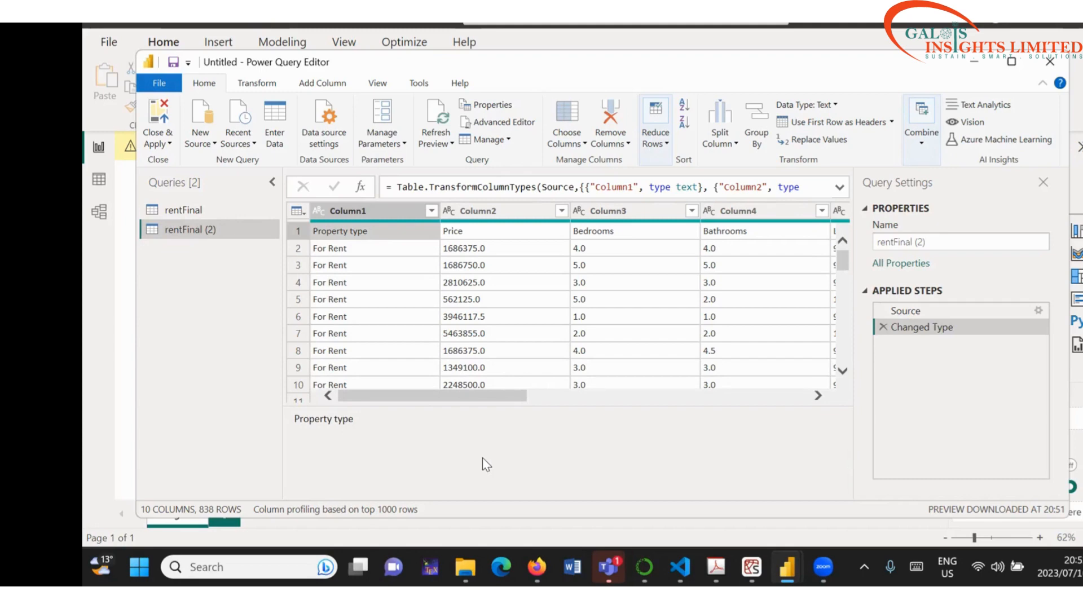
click(1049, 63)
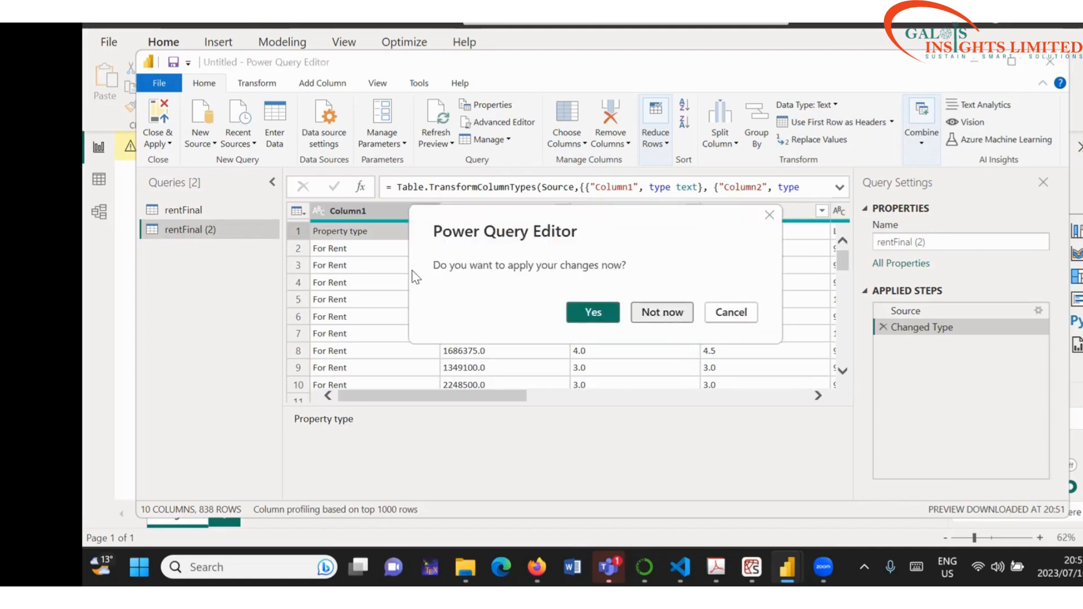
key(Escape)
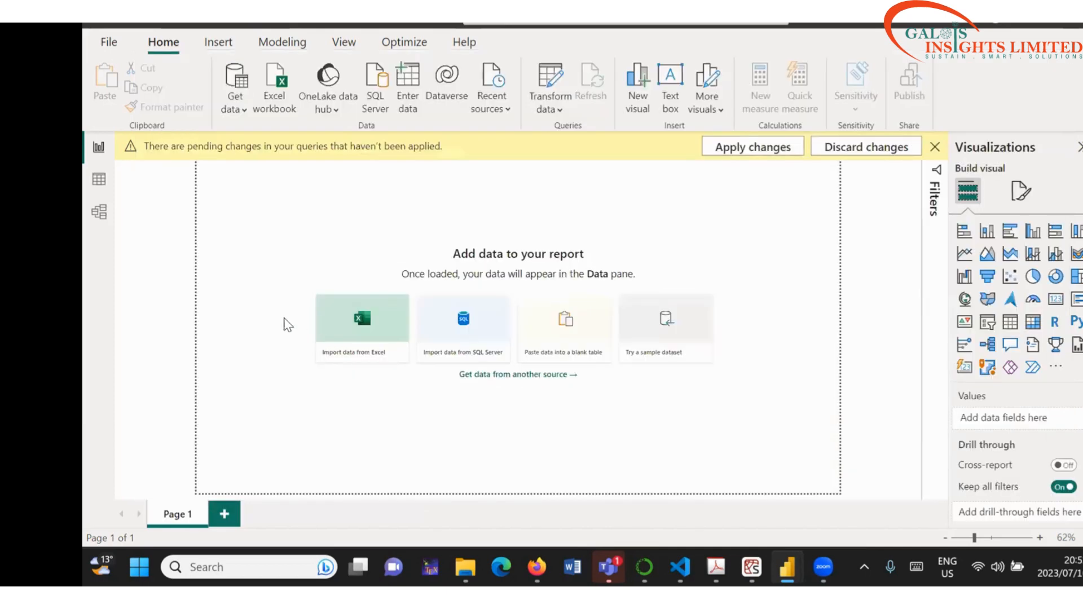
Step: Load the saleFinal CSV through Text/CSV and send it to Power Query via Transform Data
click(235, 104)
click(294, 313)
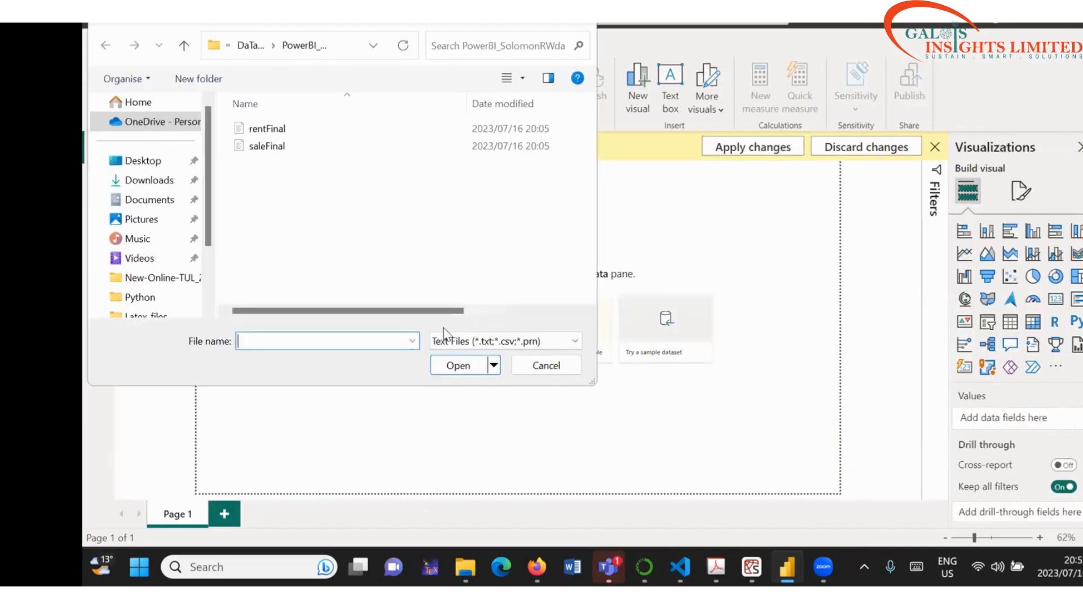
click(266, 146)
click(457, 365)
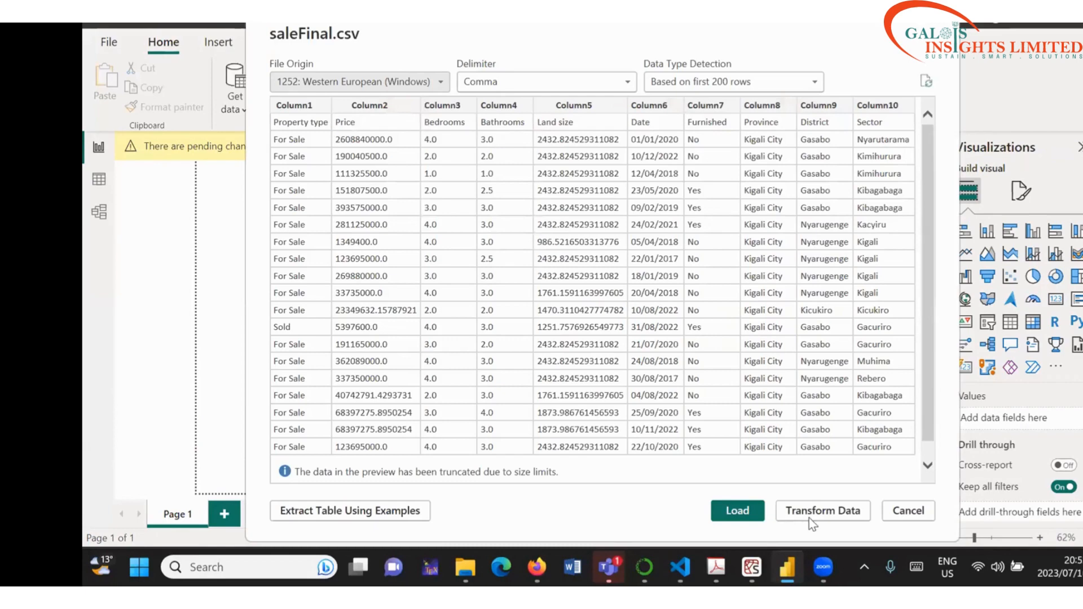
click(811, 517)
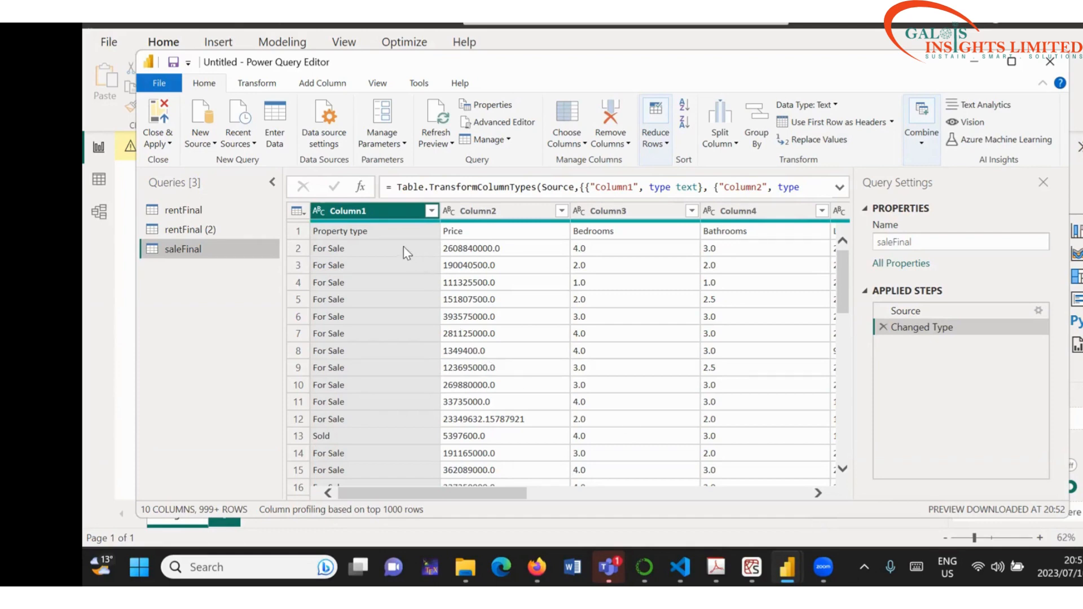
Step: Inspect the first row's Property type and Price values, then close the Power Query Editor
click(384, 229)
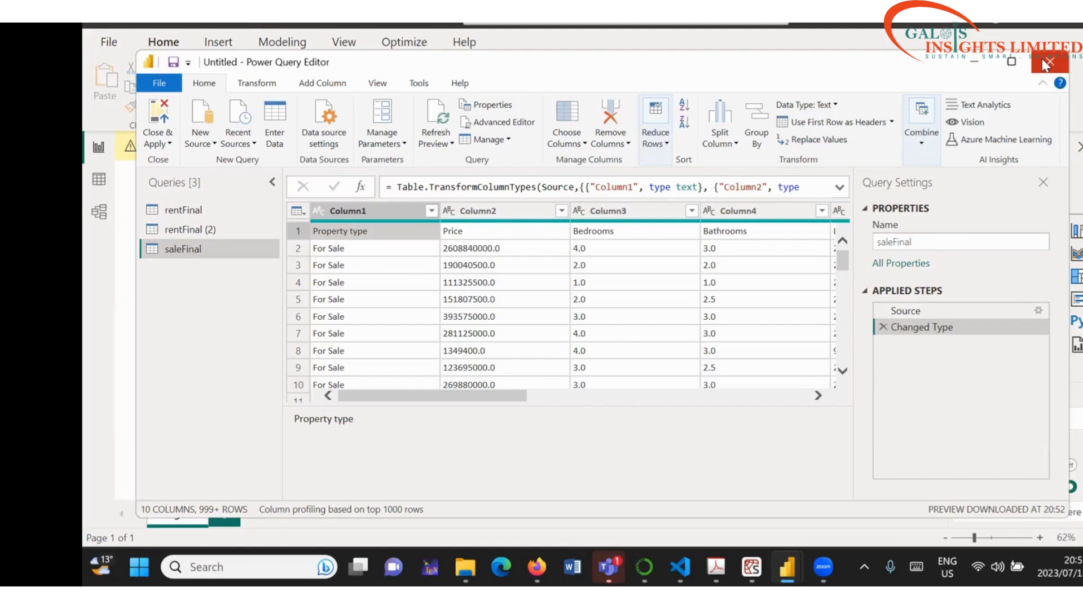
click(468, 233)
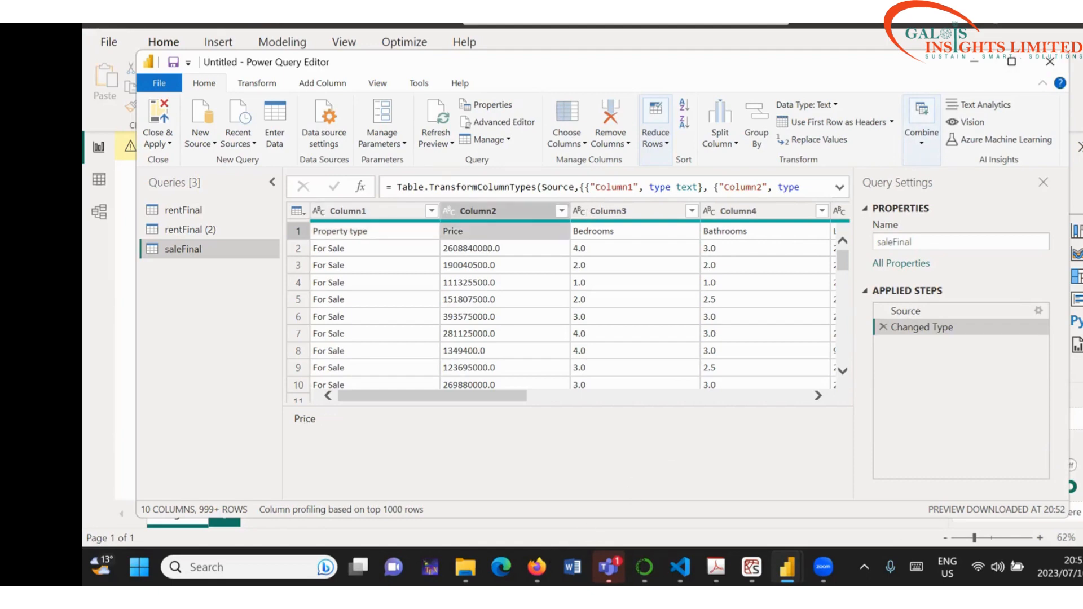
click(537, 567)
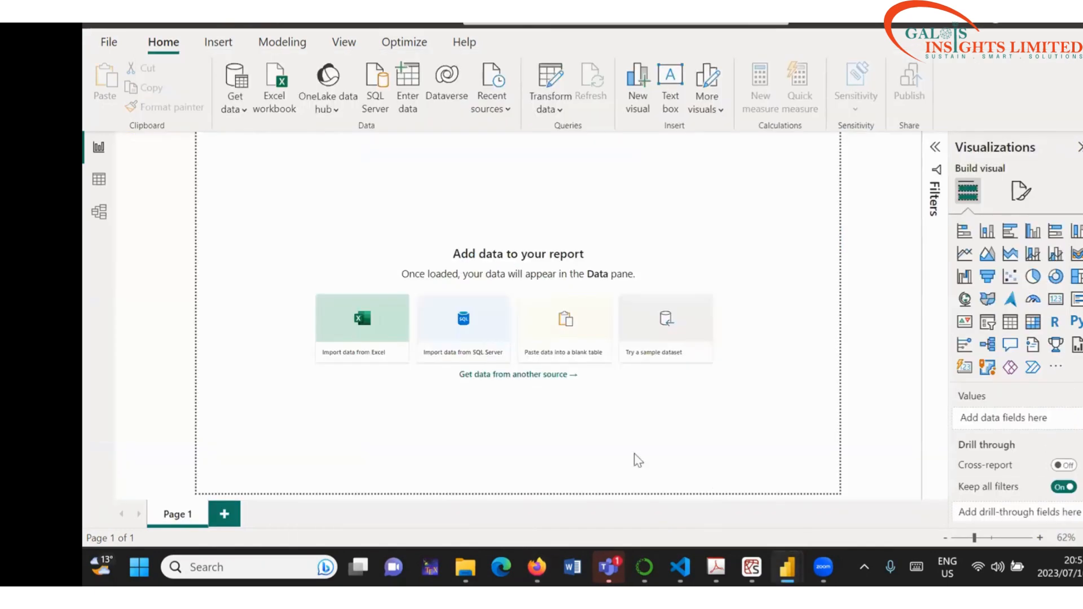
Step: In the PowerBI_SolomonRWda Explorer window, go to Downloads and open saleFinal in Excel
click(466, 567)
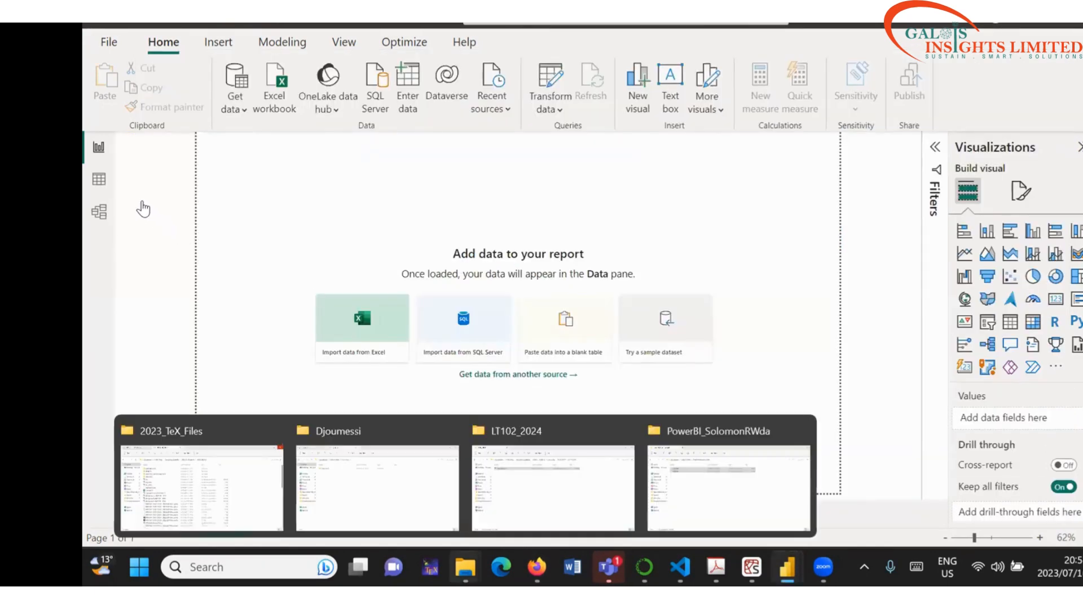
click(729, 488)
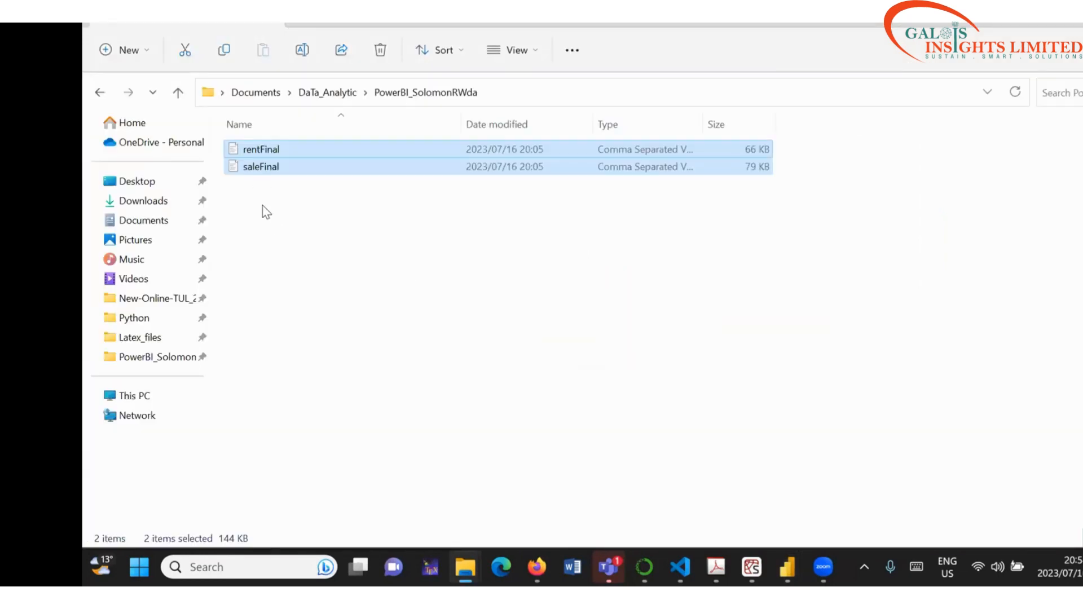
click(143, 201)
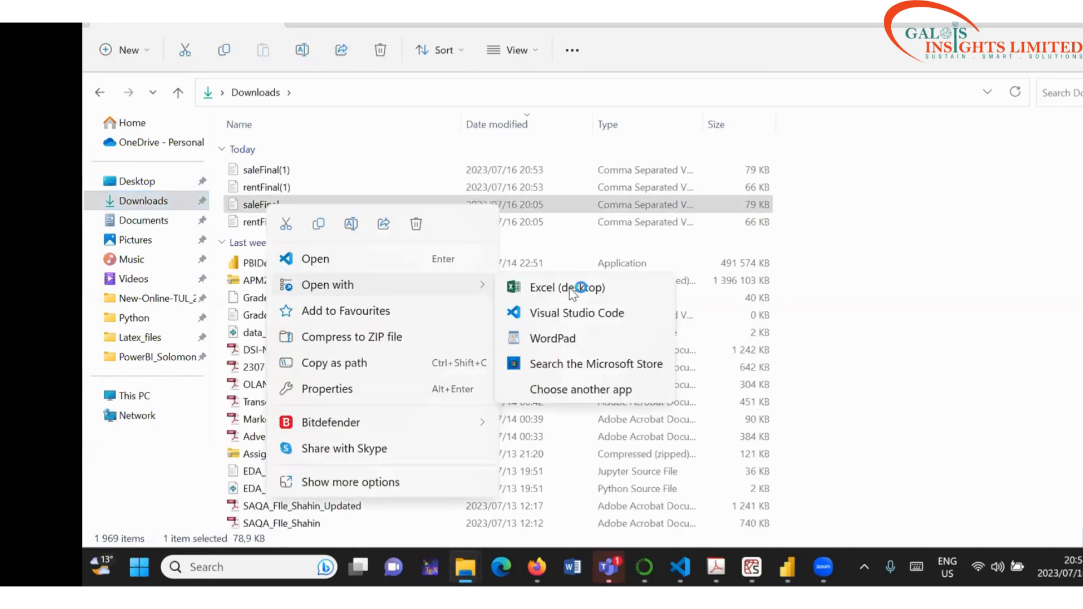
click(570, 286)
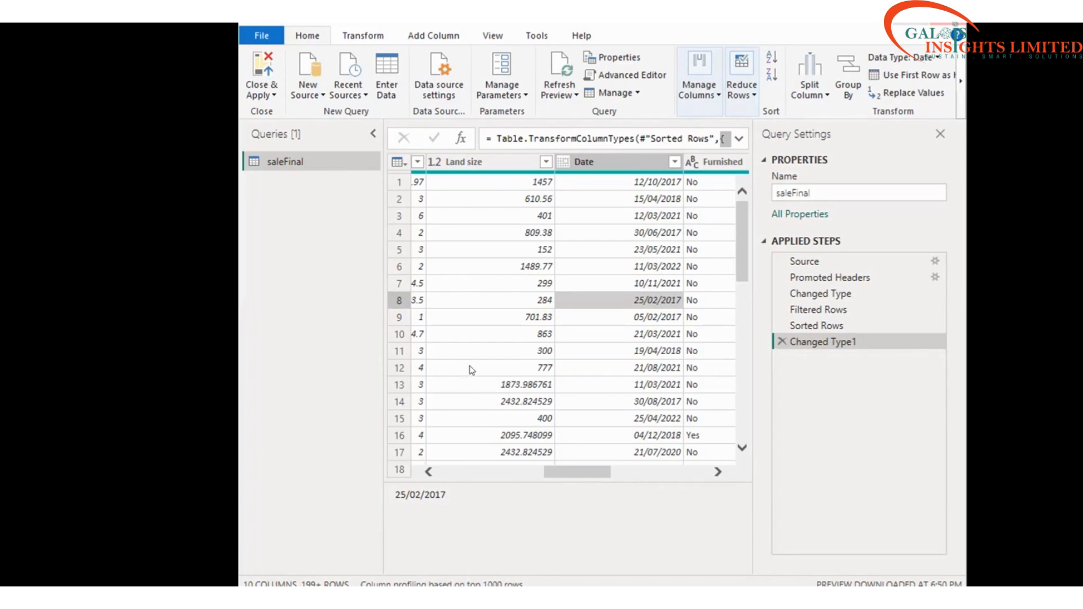
scroll(278, 237, left, 5)
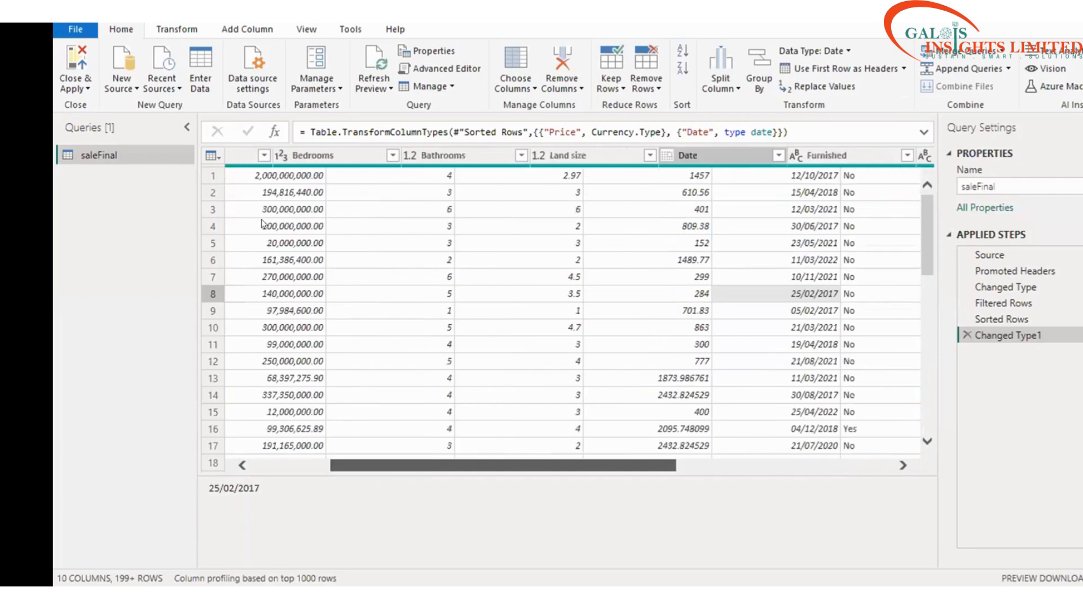
scroll(273, 359, left, 3)
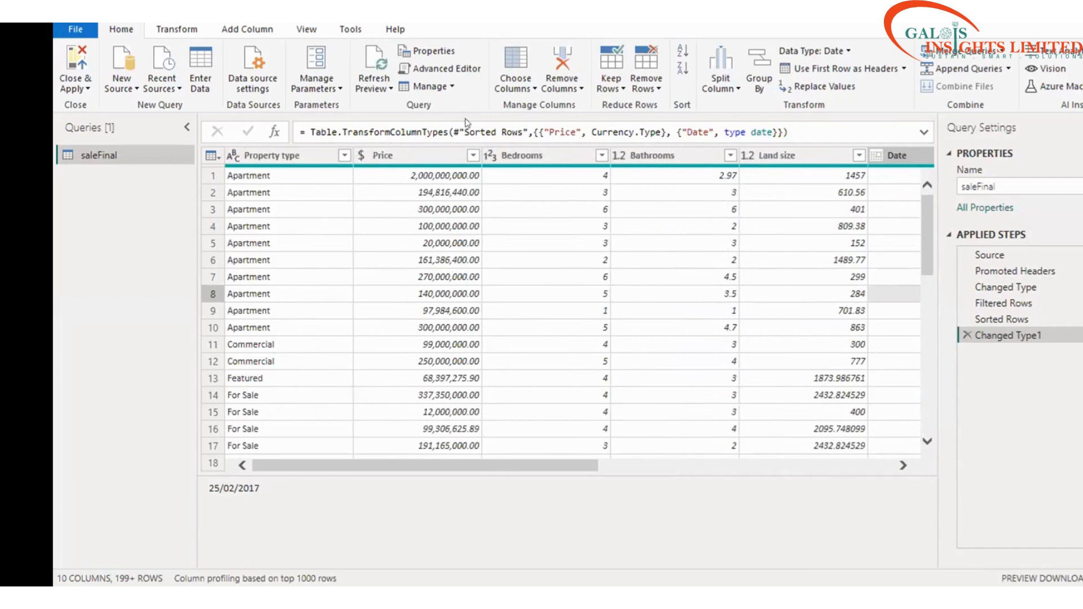
click(671, 163)
scroll(621, 307, right, 5)
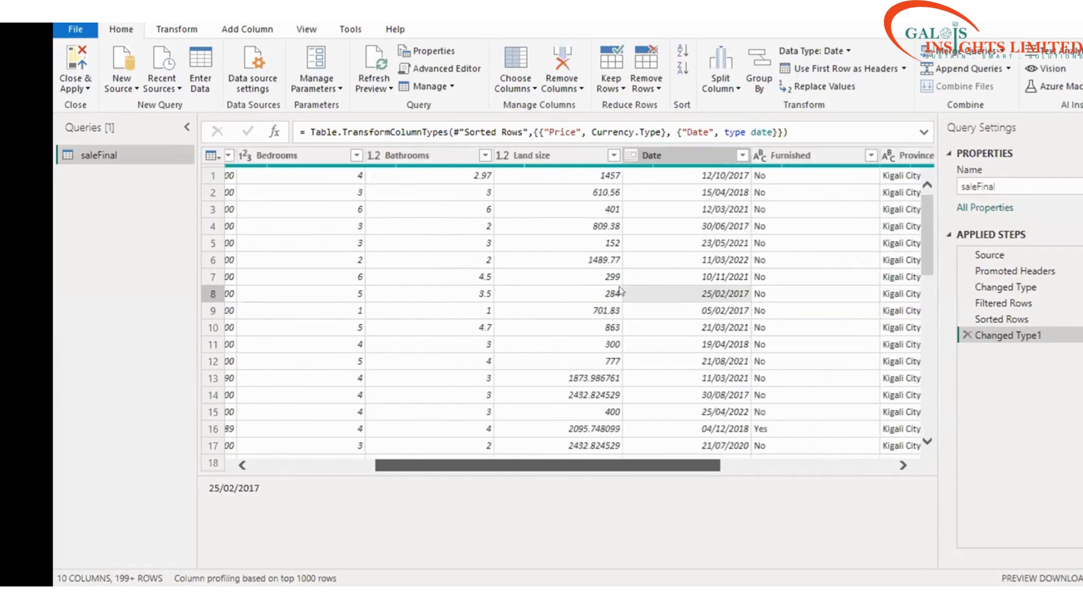
scroll(626, 254, right, 2)
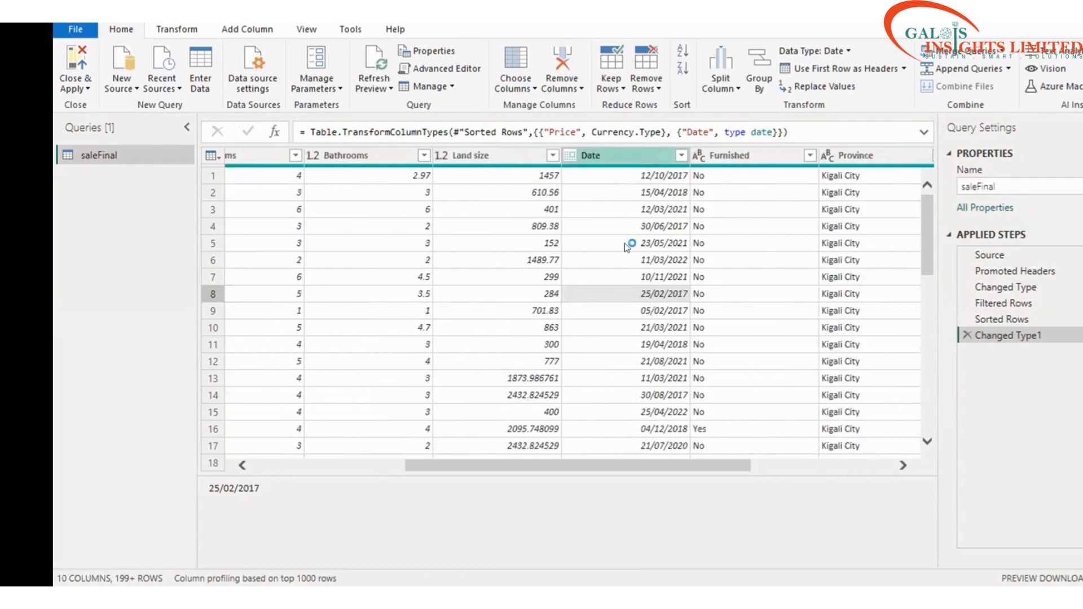
click(571, 156)
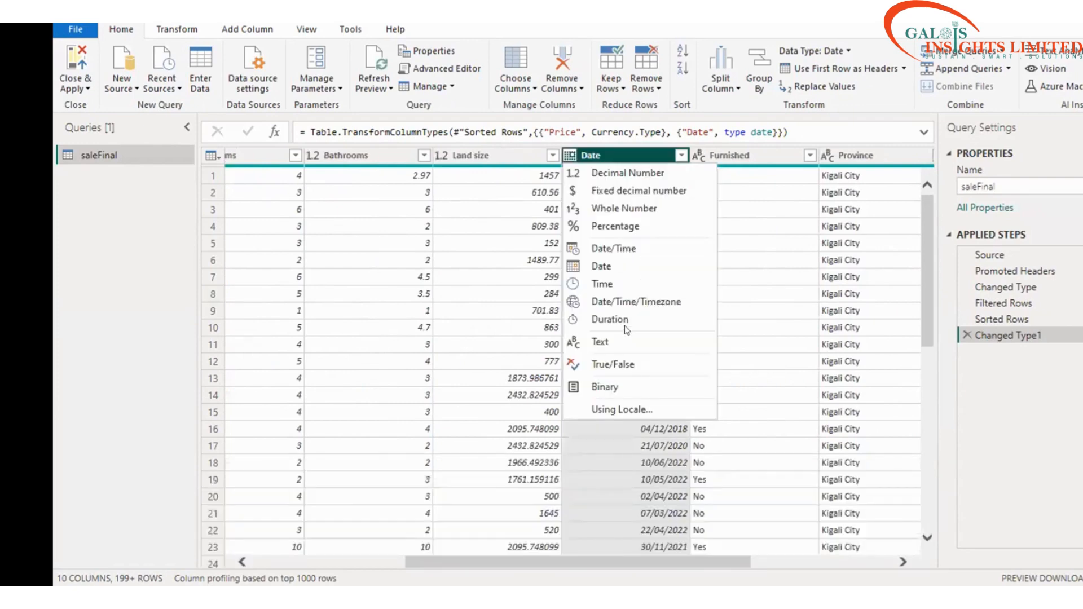
click(648, 208)
click(645, 336)
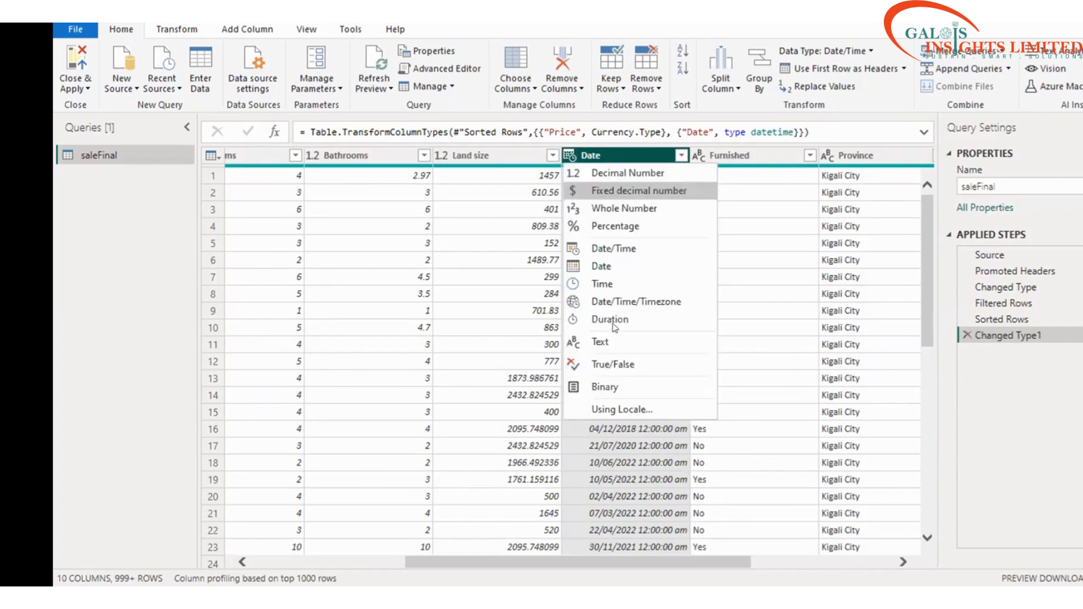
click(614, 325)
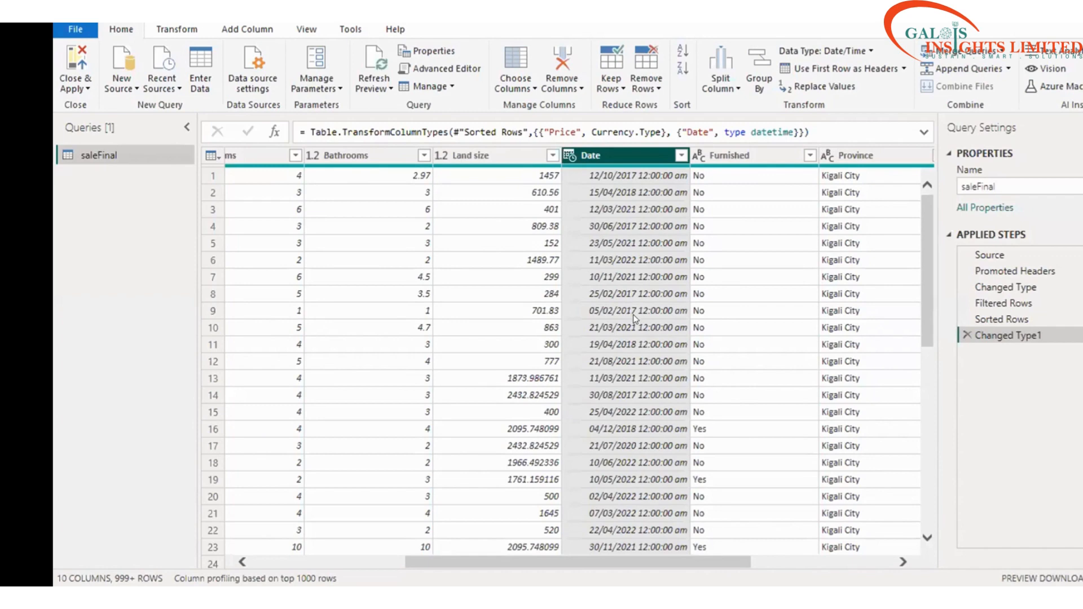
scroll(635, 319, down, 5)
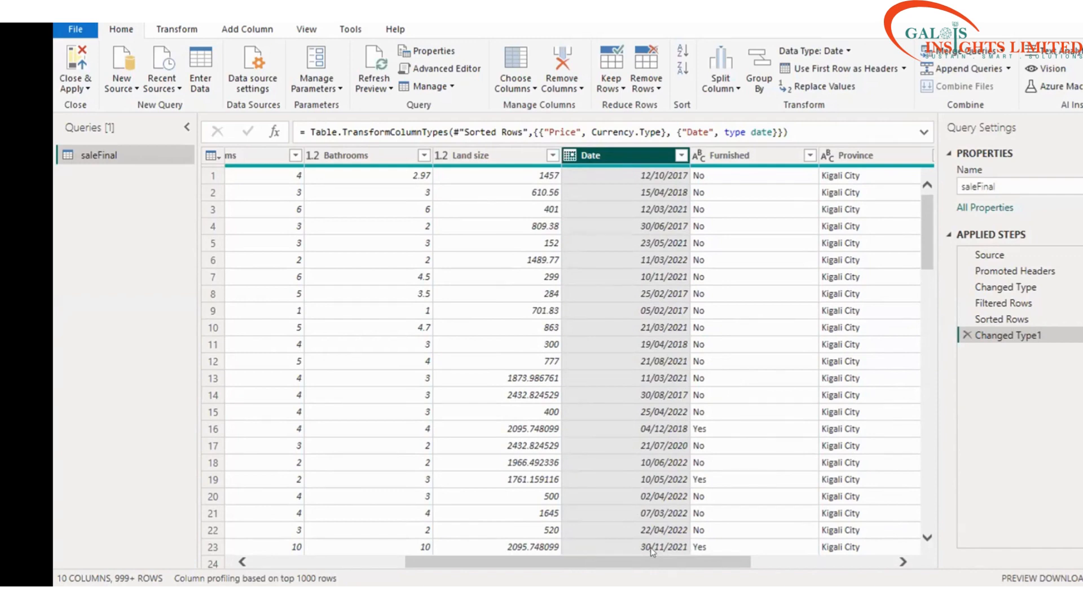
scroll(652, 551, left, 2)
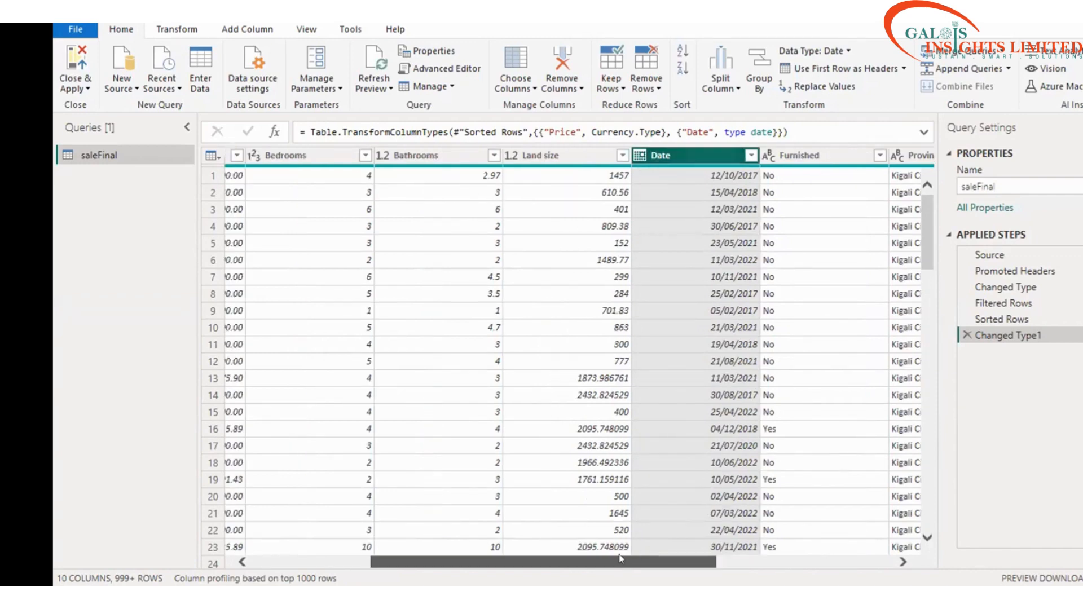
scroll(621, 559, right, 3)
scroll(622, 558, left, 2)
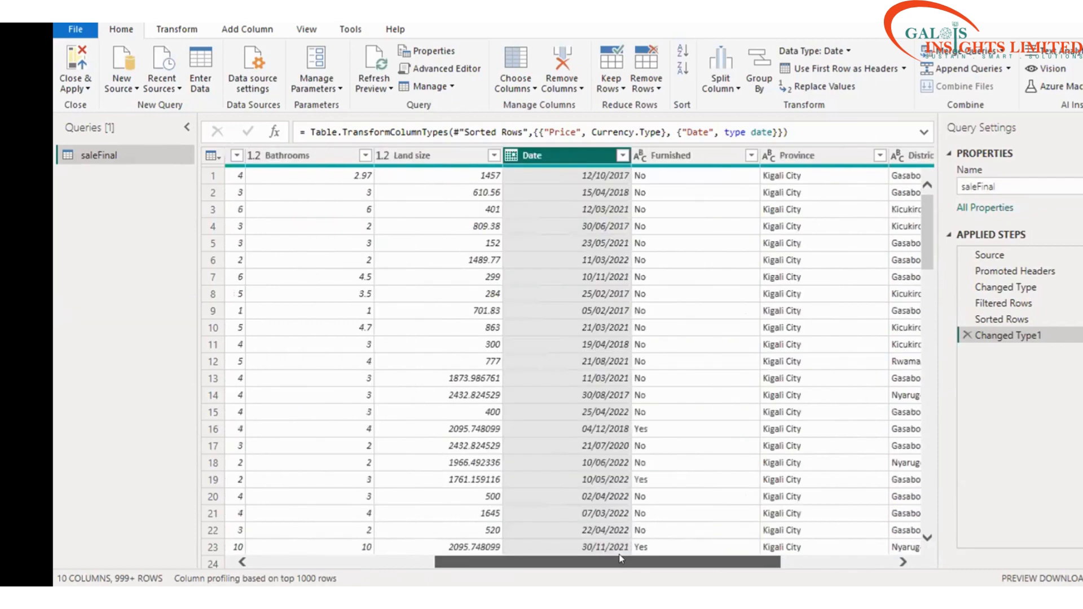
scroll(638, 552, right, 1)
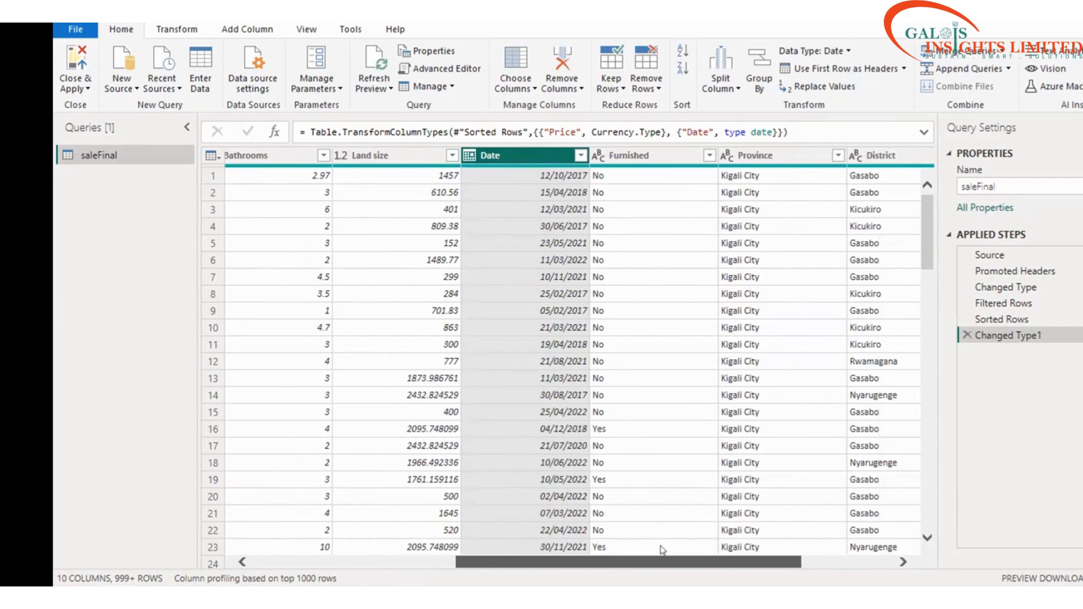
scroll(664, 550, right, 1)
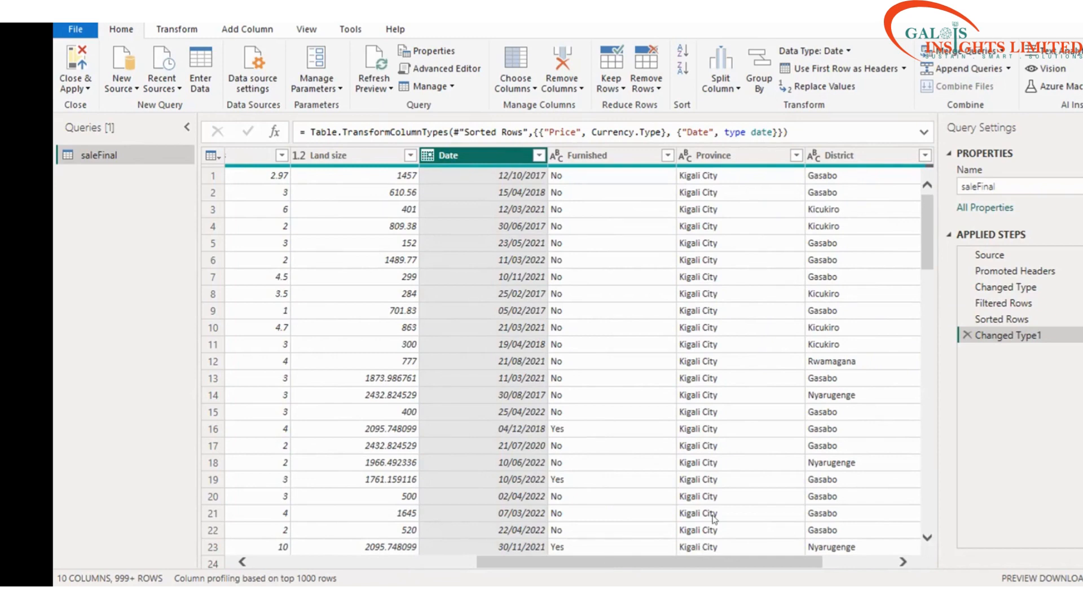
scroll(713, 519, right, 2)
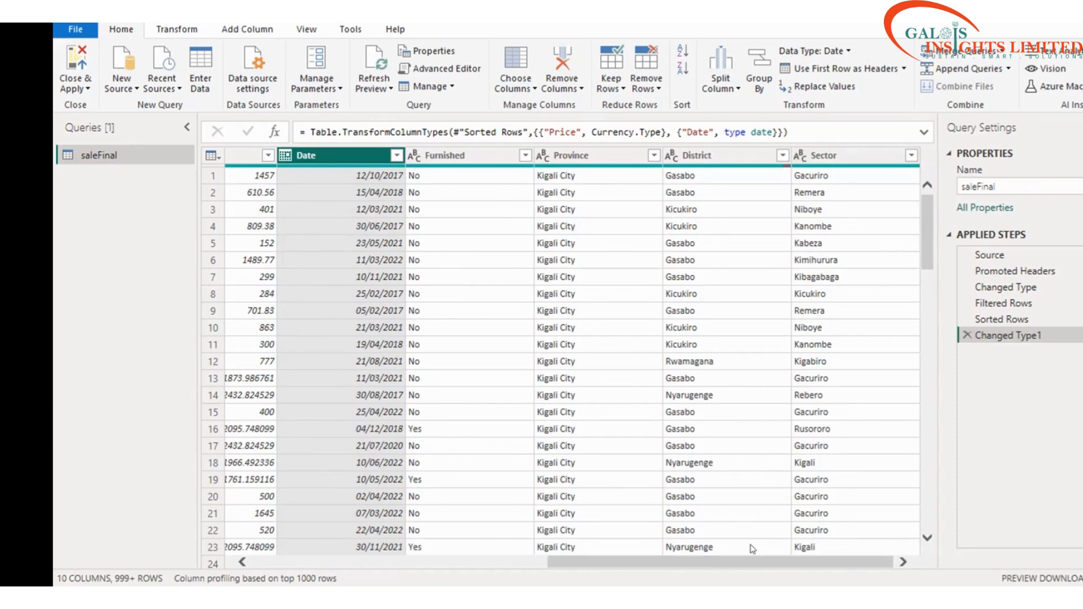
drag(661, 558, 301, 531)
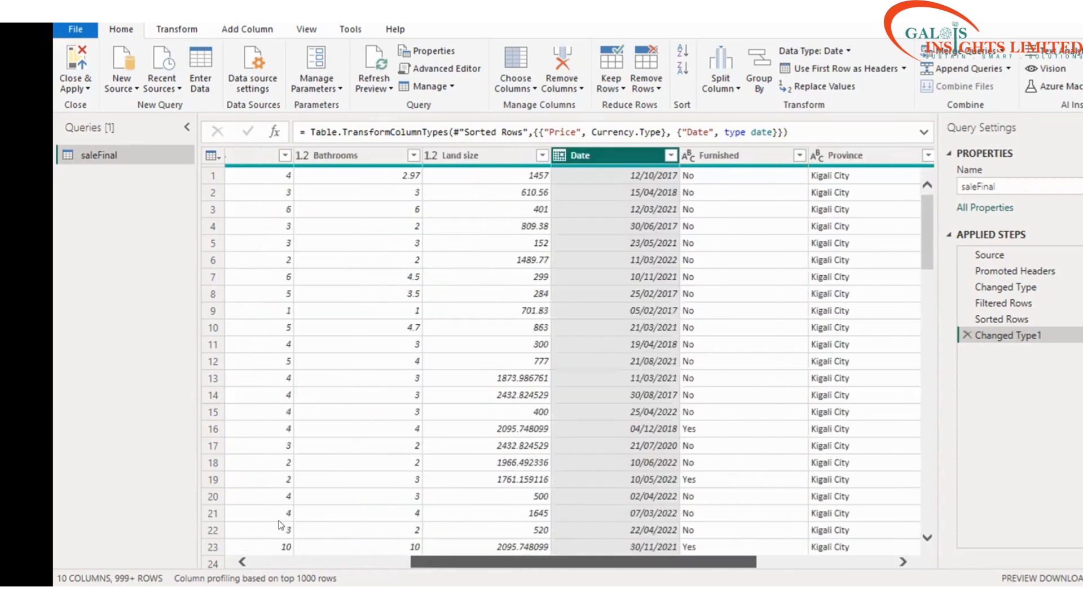
drag(543, 532, 575, 496)
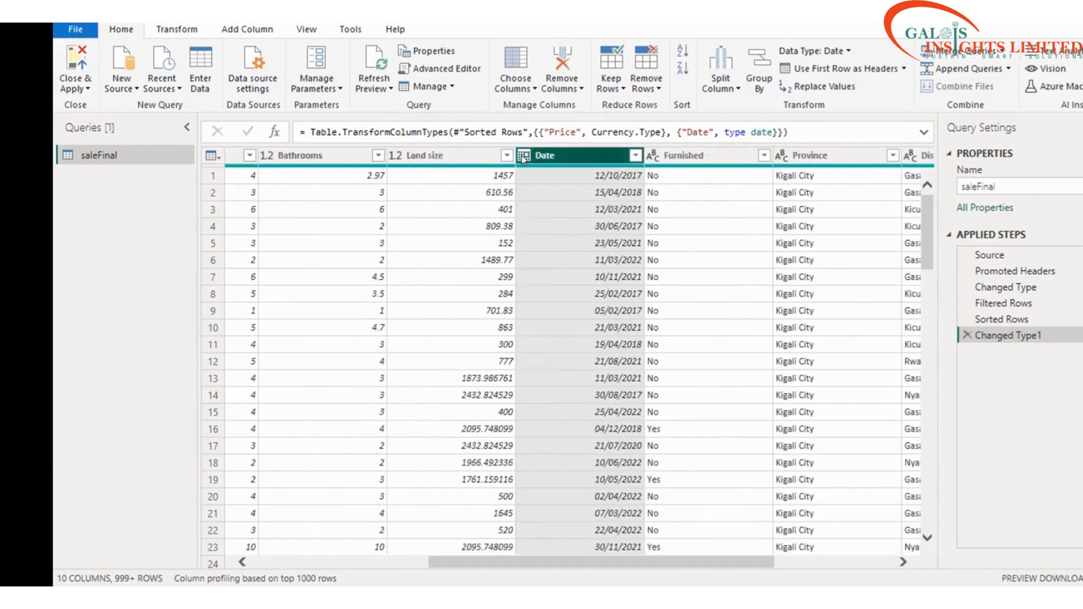
click(523, 158)
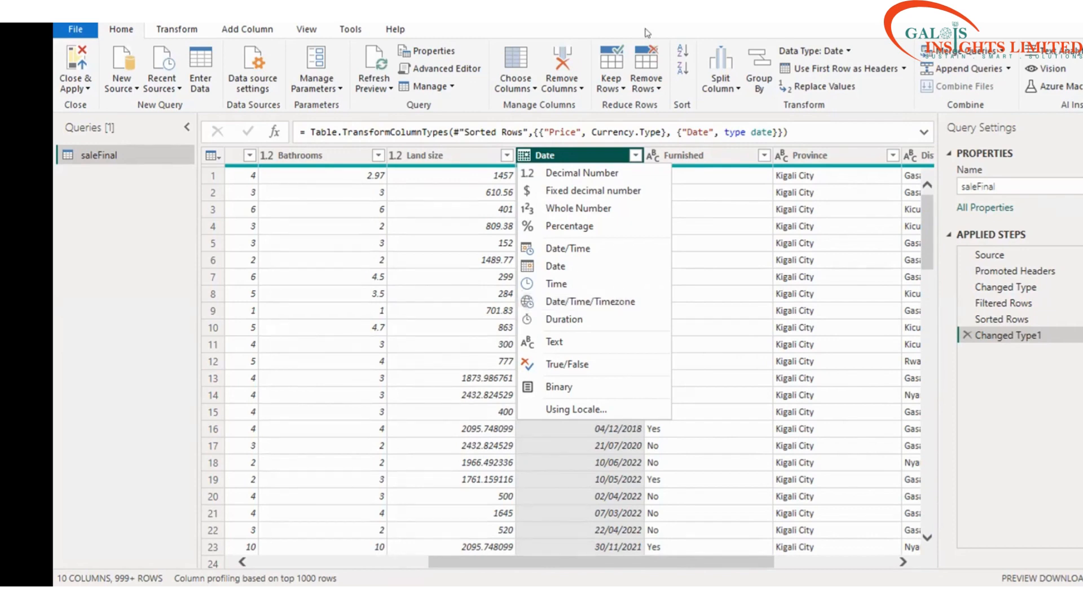
click(622, 274)
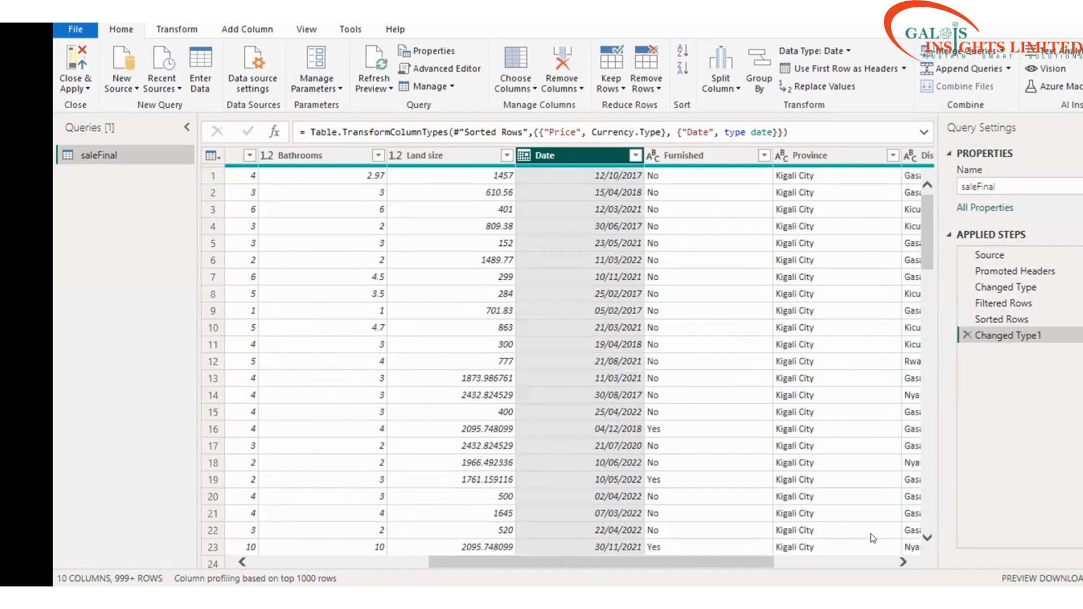
scroll(869, 536, right, 3)
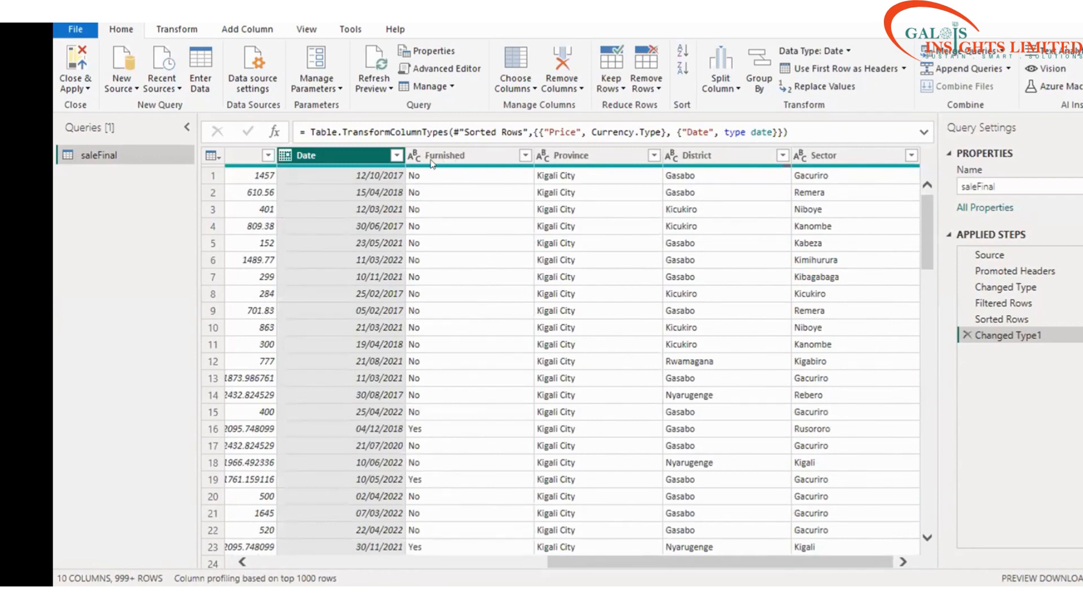
scroll(427, 155, left, 3)
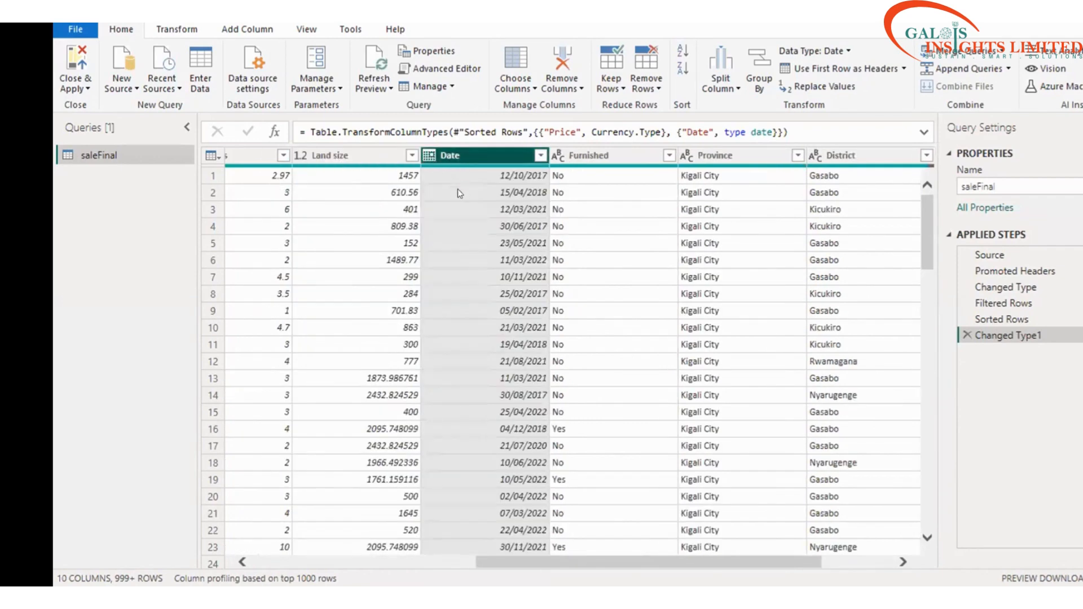
Step: Replace the Date column's type with Date/Time in Changed Type1 and review the 12:00:00 am values
click(429, 156)
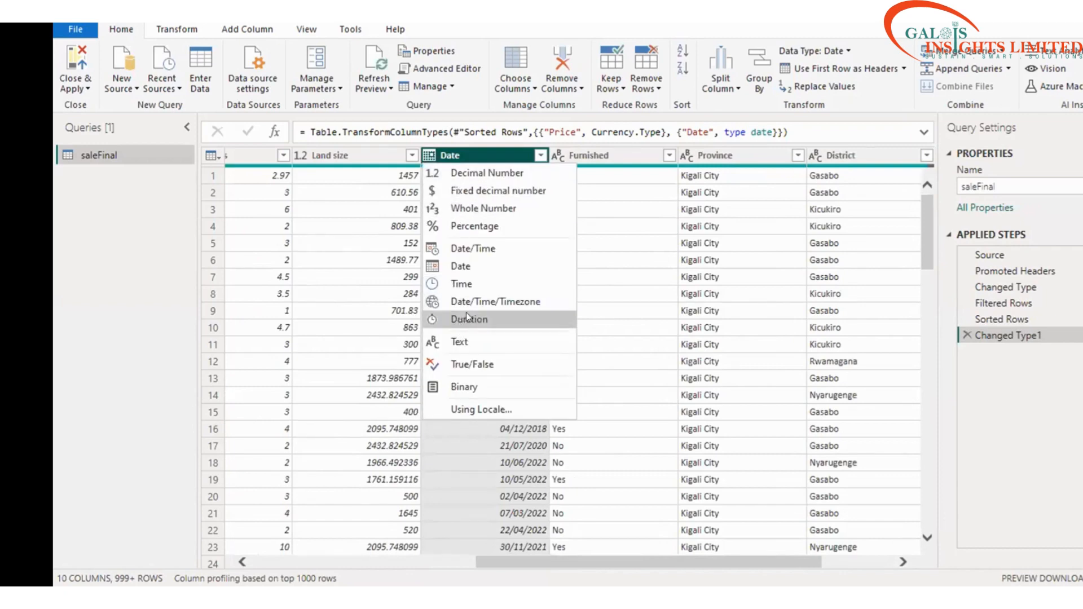
click(484, 249)
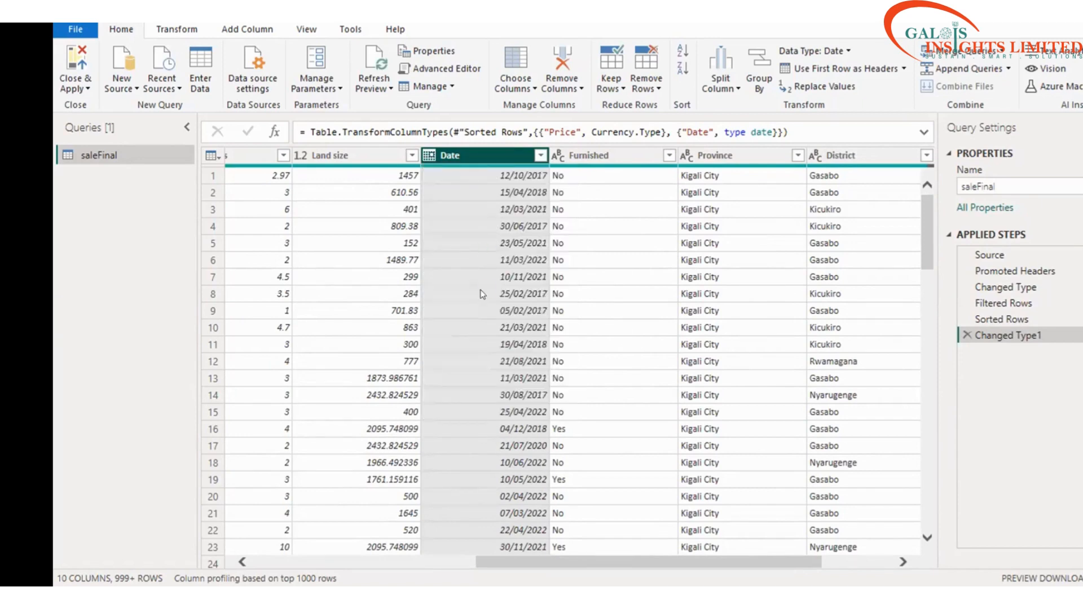
click(631, 336)
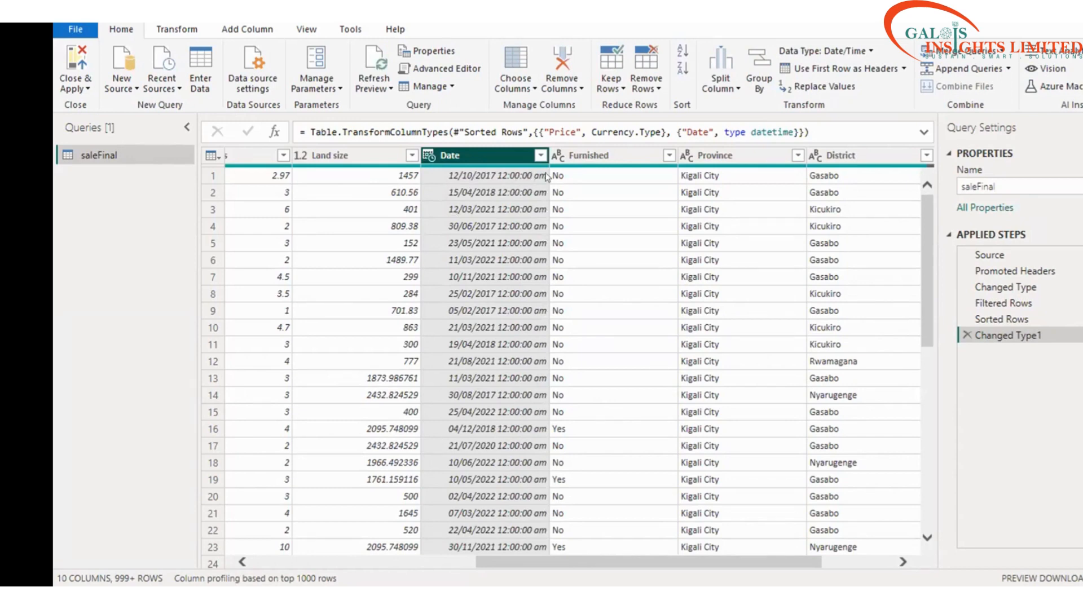
scroll(493, 295, down, 3)
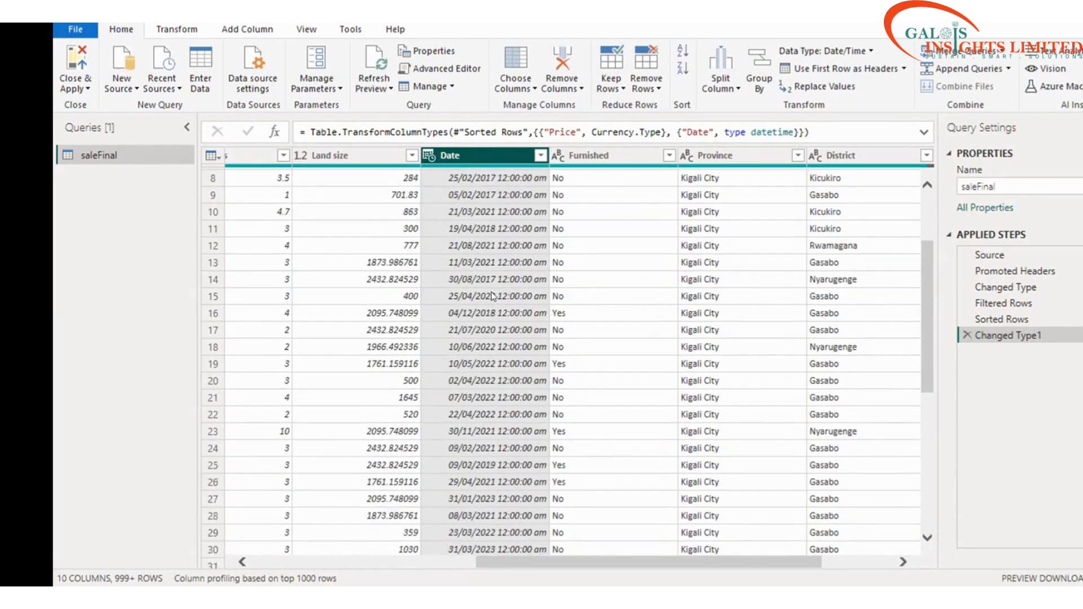
scroll(492, 295, down, 3)
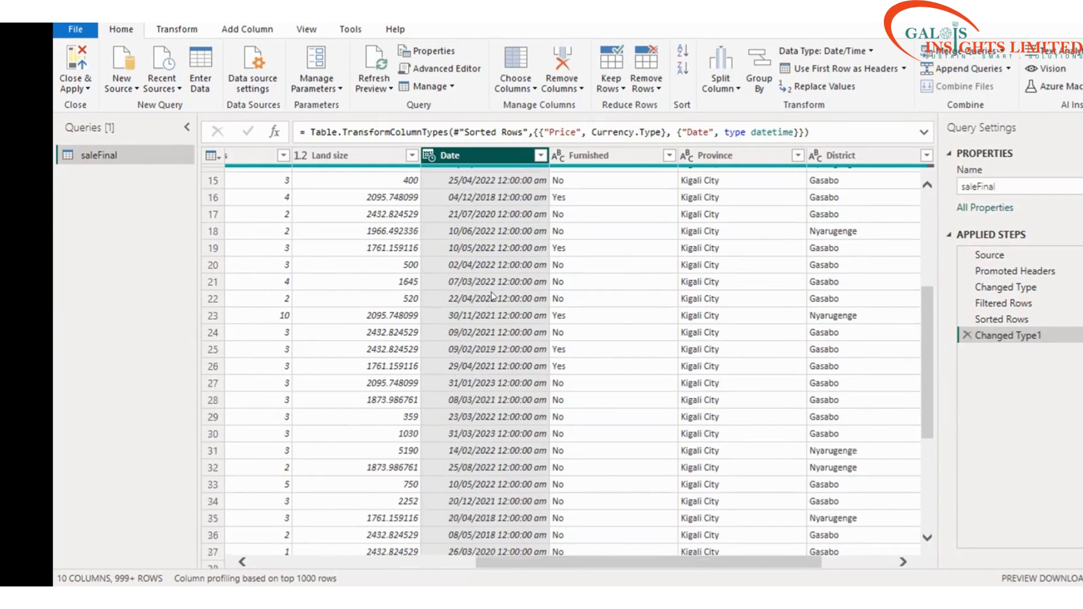
scroll(492, 295, down, 1)
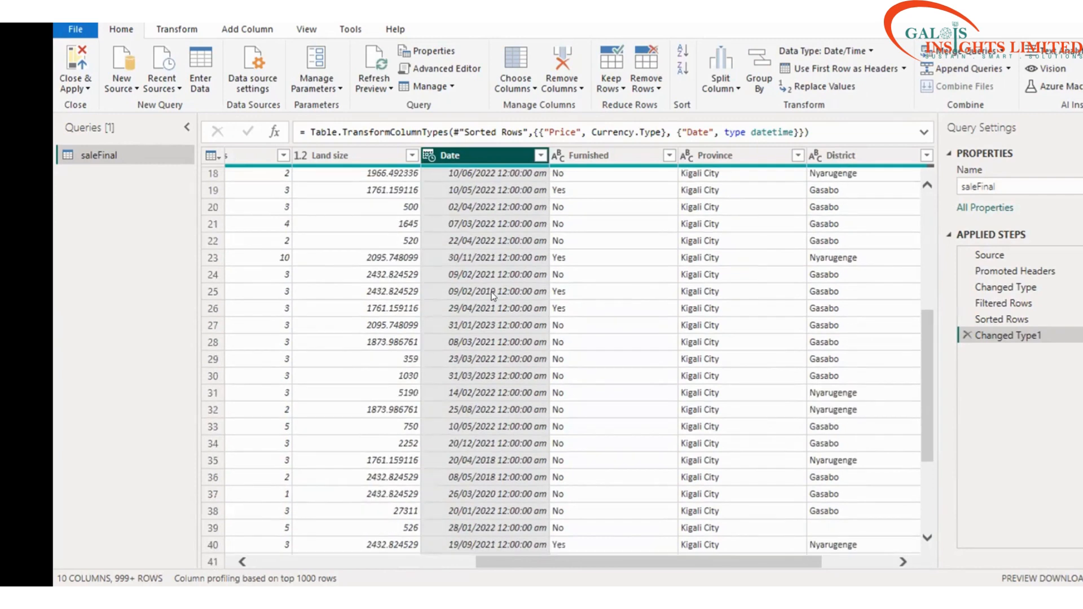
scroll(493, 295, down, 3)
scroll(493, 294, up, 10)
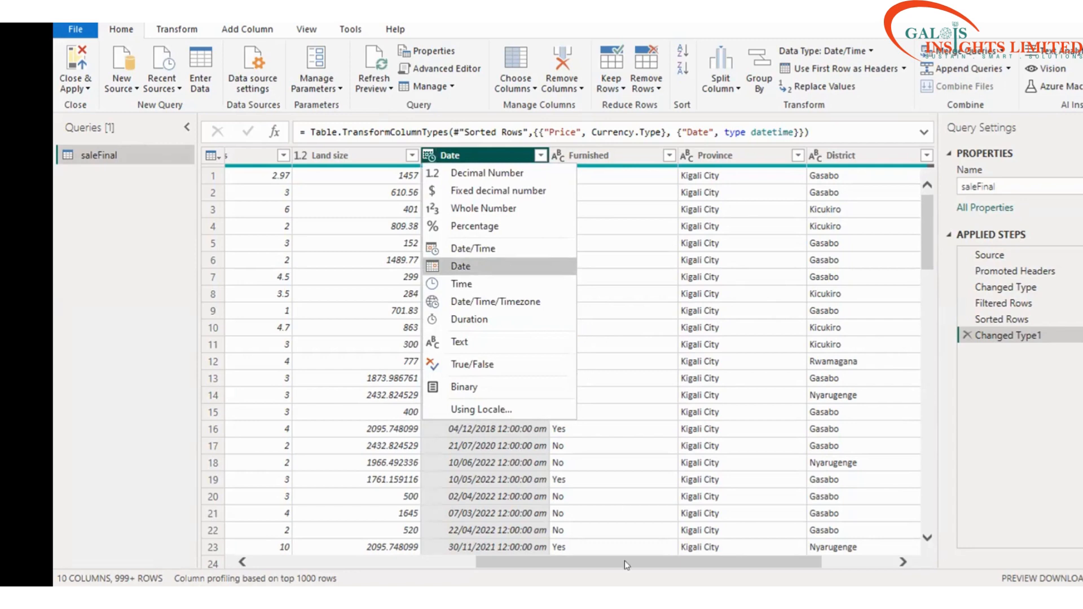
Step: Change the saleFinal Date column back to Date type, then scan the rows and columns for consistent values
key(Return)
key(Return)
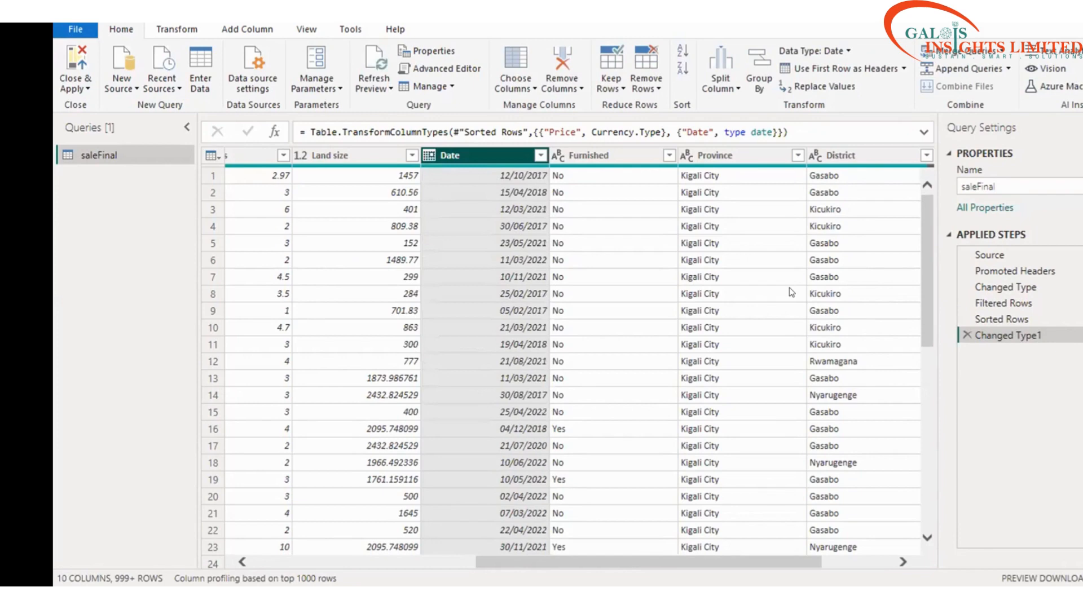
scroll(792, 292, right, 2)
scroll(791, 292, down, 1)
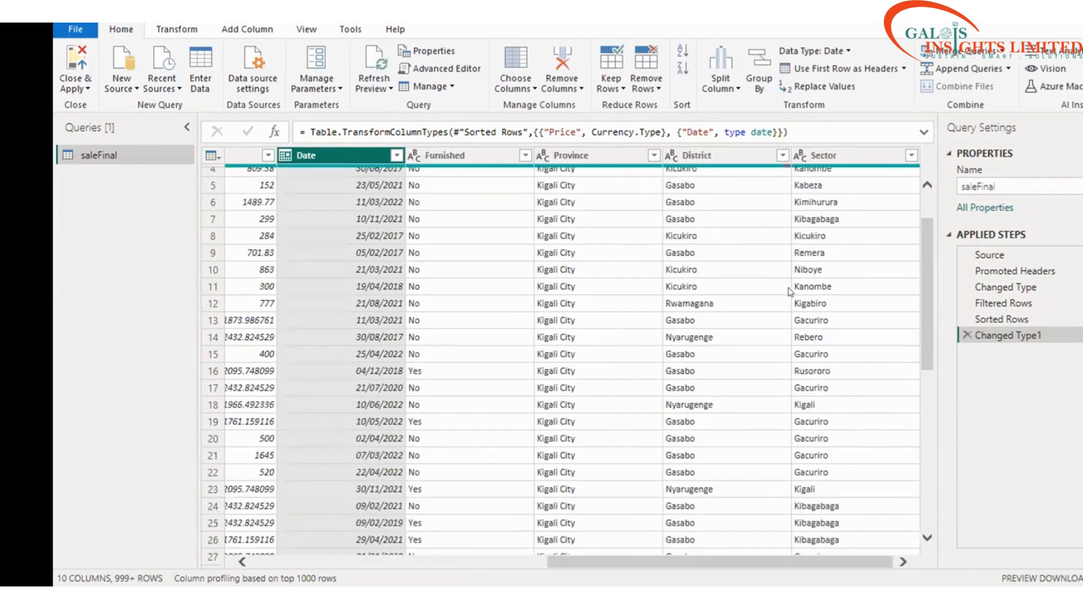
scroll(790, 292, down, 8)
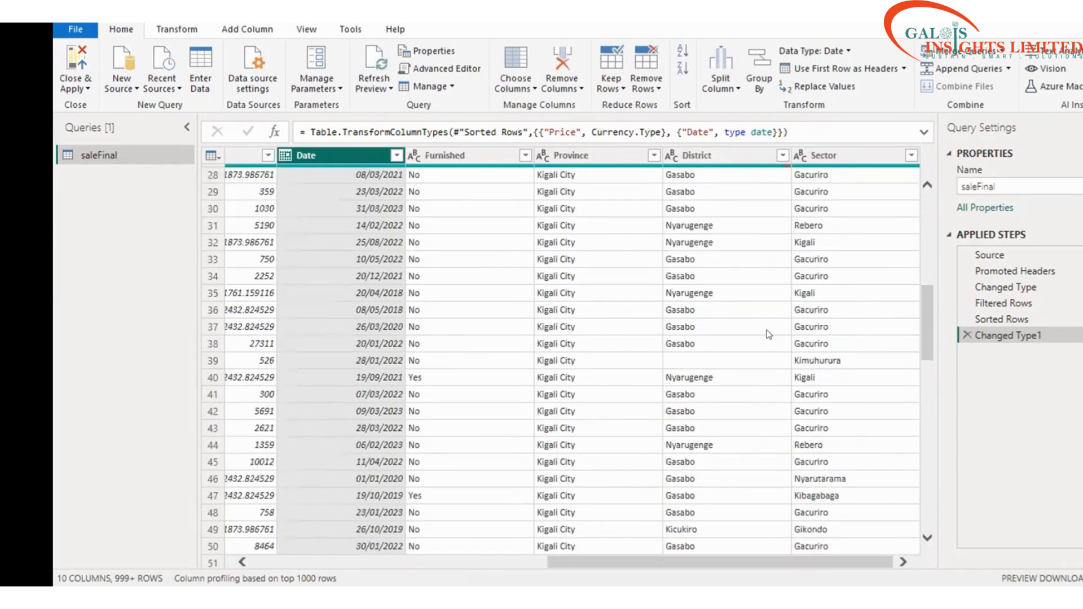
scroll(728, 548, up, 9)
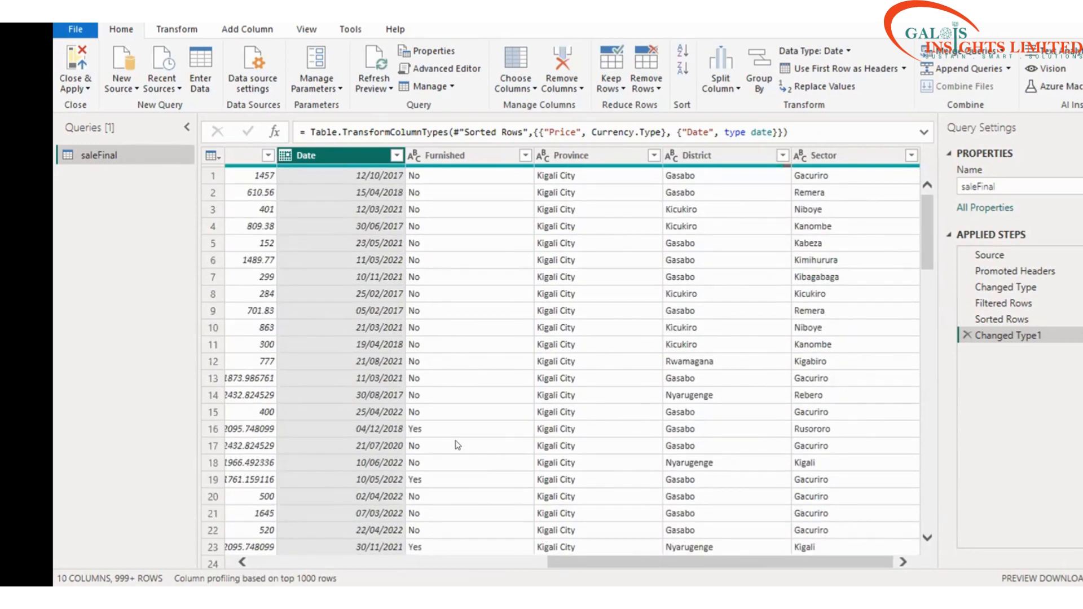
scroll(453, 435, left, 3)
scroll(455, 425, left, 3)
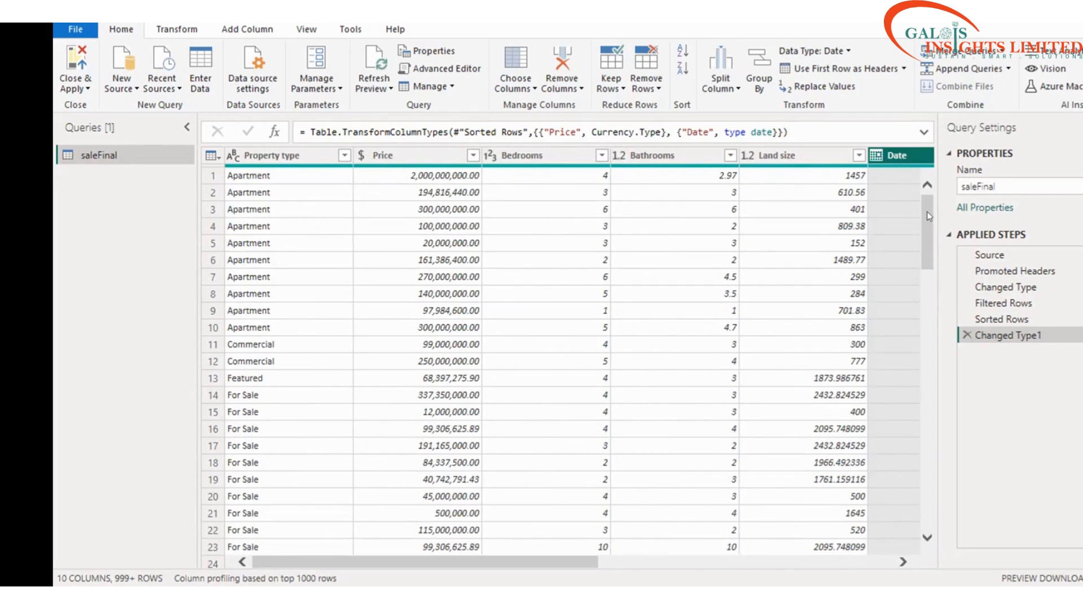
scroll(914, 223, down, 2)
scroll(623, 264, up, 2)
scroll(518, 462, down, 10)
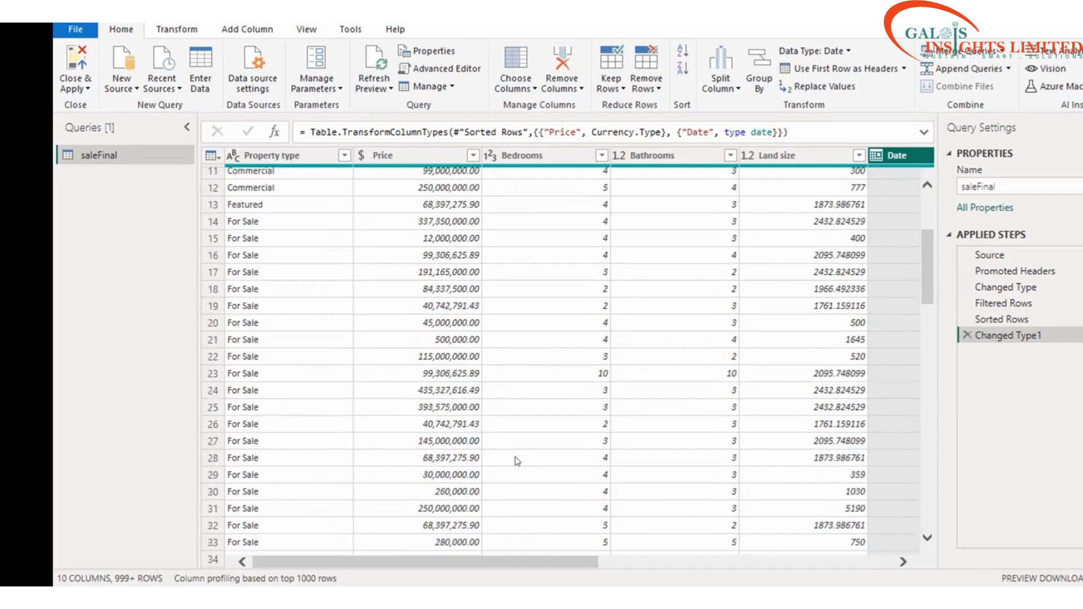
scroll(518, 462, down, 15)
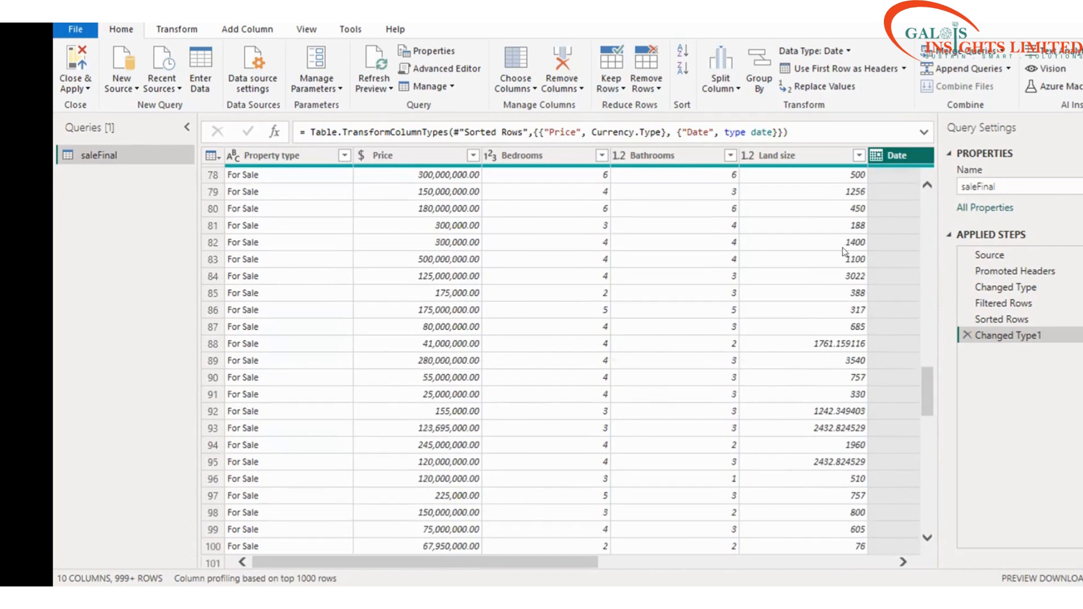
Step: Preview row 85's Land size value of 388, then return to the top rows of saleFinal
click(745, 294)
scroll(736, 293, up, 4)
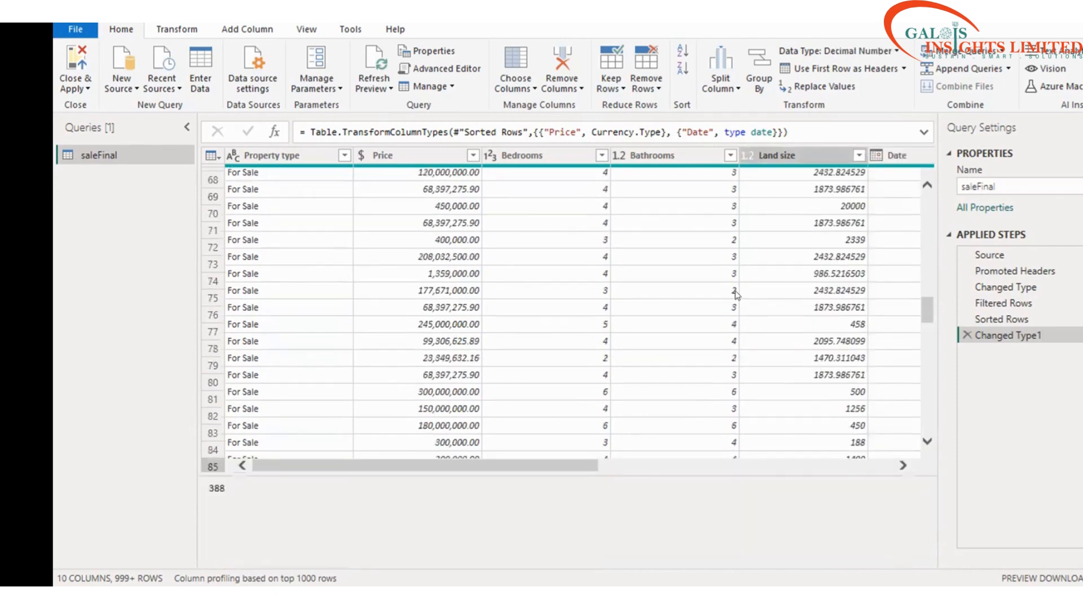
scroll(736, 294, up, 15)
scroll(736, 294, up, 6)
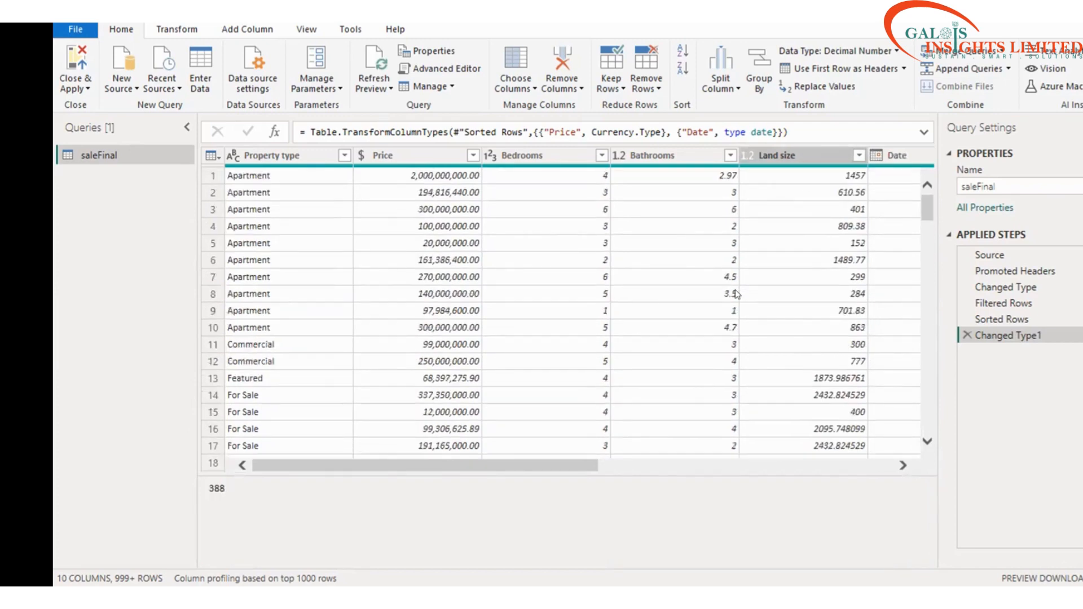
scroll(736, 294, down, 2)
scroll(736, 294, up, 2)
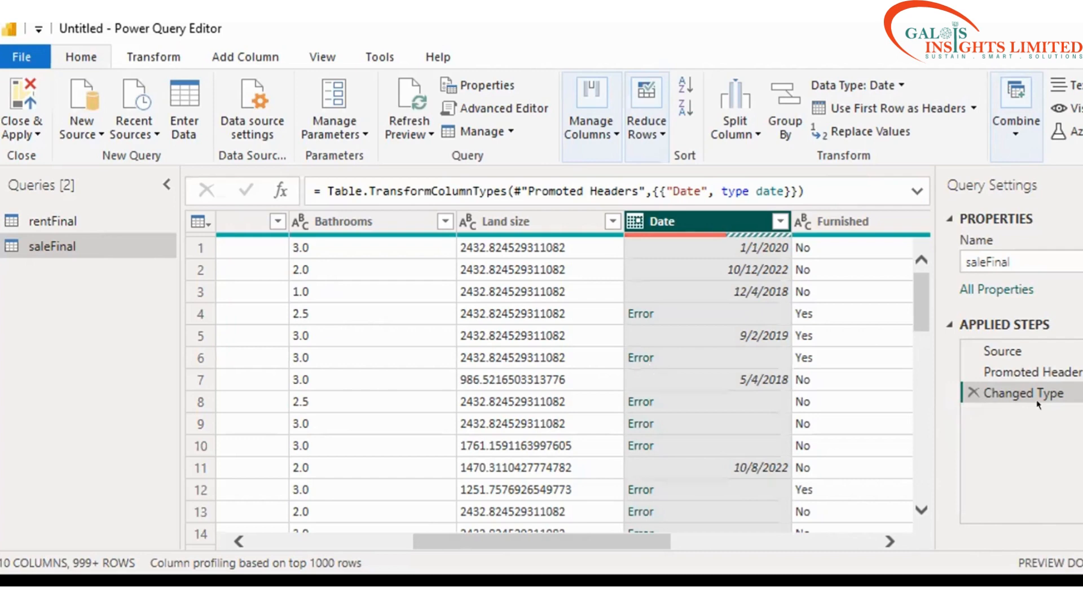
Step: Delete the Changed Type and Promoted Headers steps from saleFinal's Applied Steps
click(971, 392)
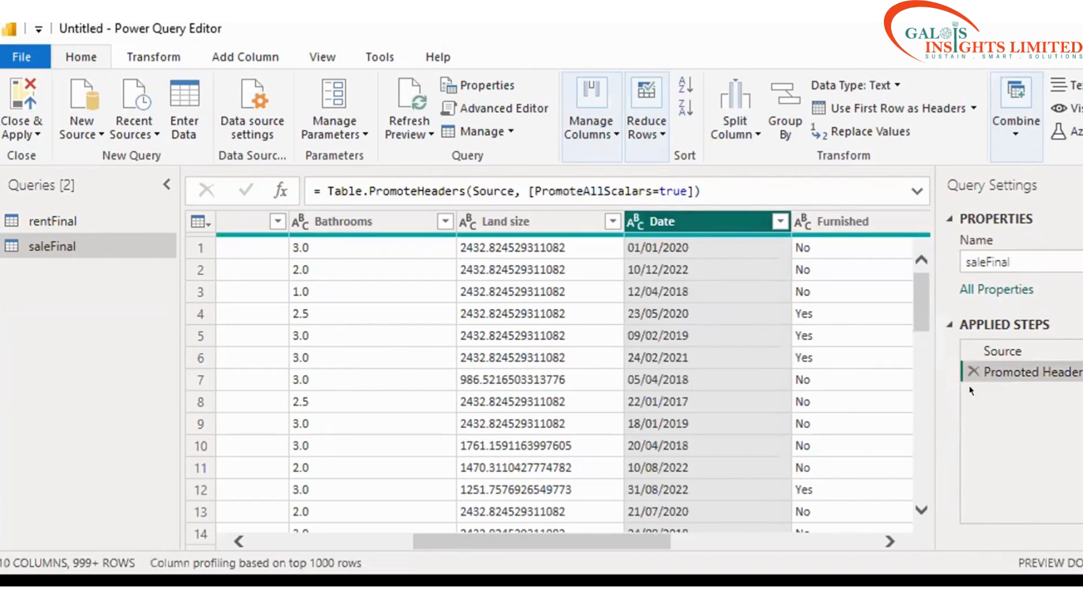
click(972, 371)
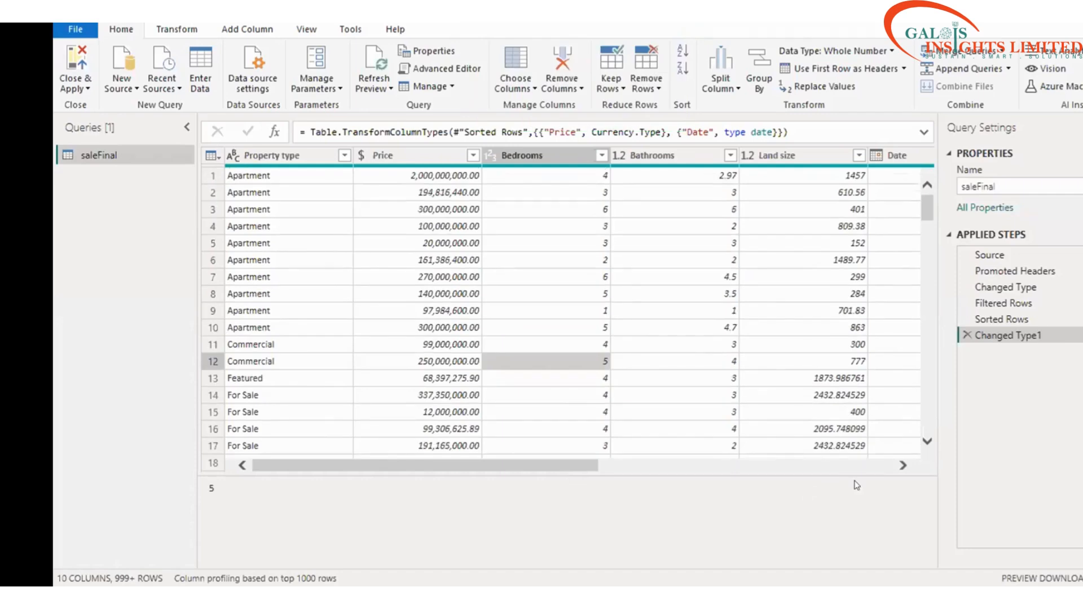
drag(407, 468, 341, 424)
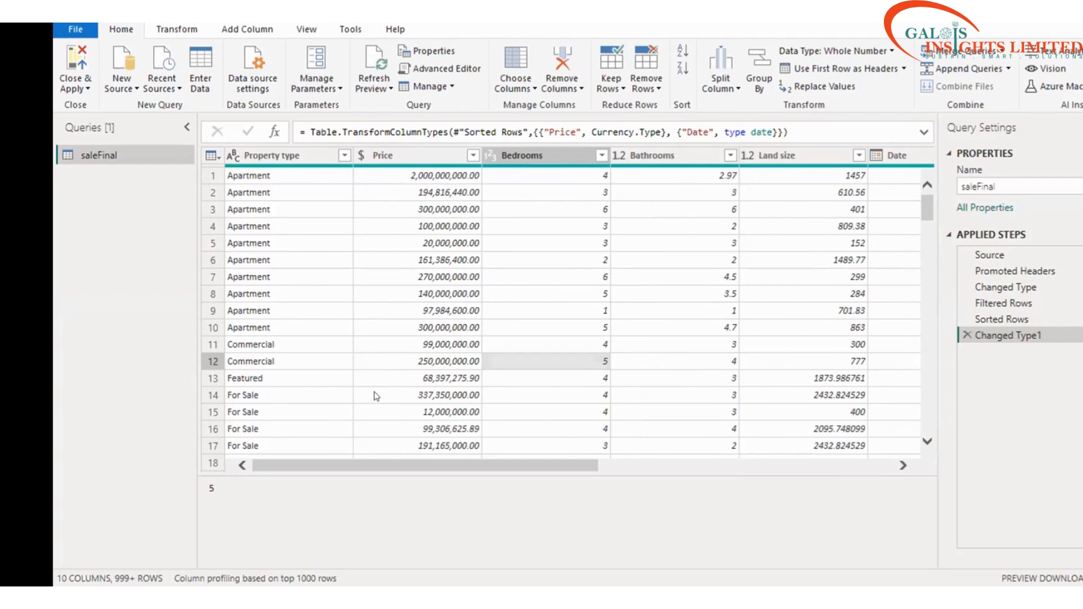
scroll(376, 397, down, 2)
scroll(377, 396, up, 2)
scroll(403, 342, down, 10)
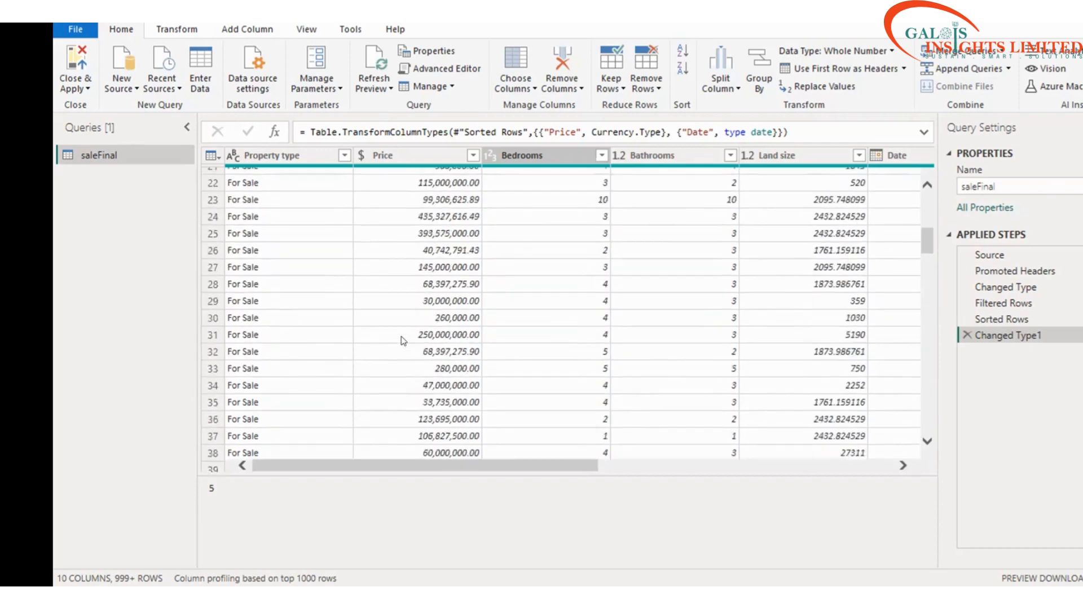
scroll(402, 341, up, 10)
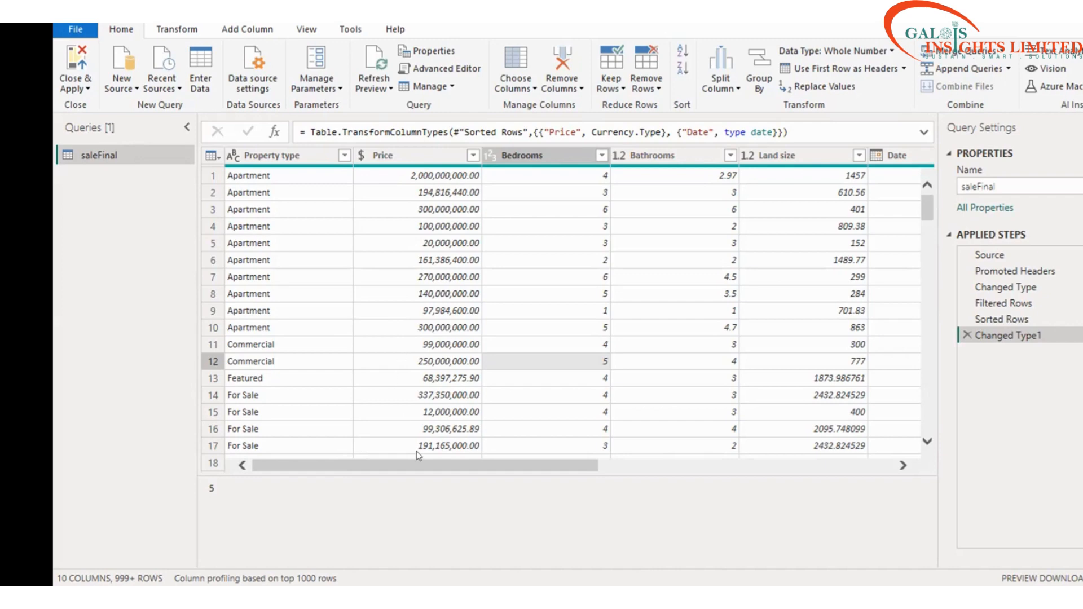
click(733, 466)
scroll(817, 457, right, 3)
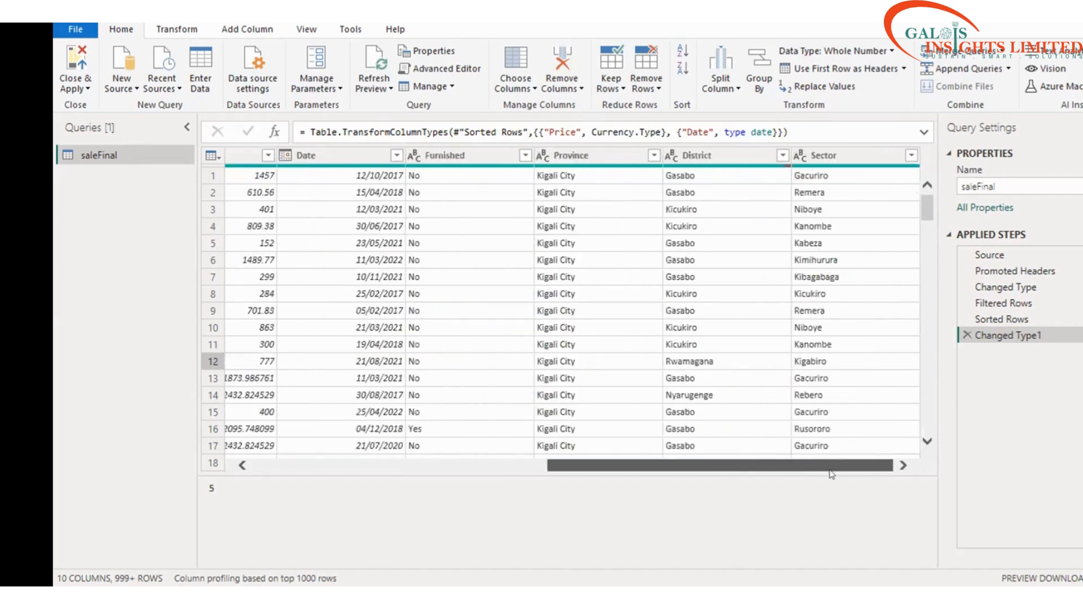
drag(570, 464, 291, 465)
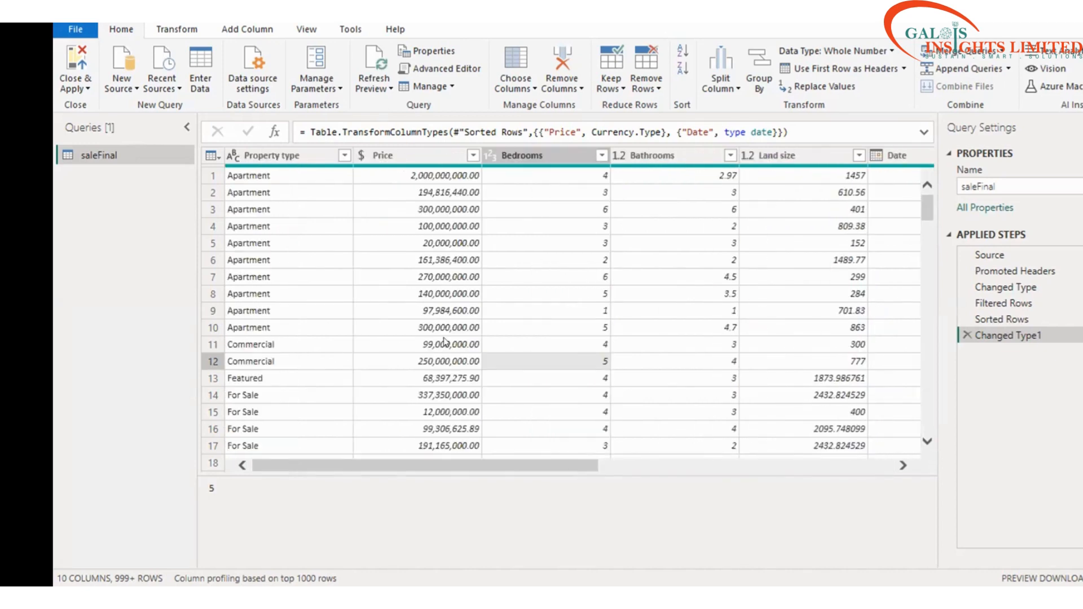
scroll(445, 341, down, 5)
scroll(268, 303, down, 4)
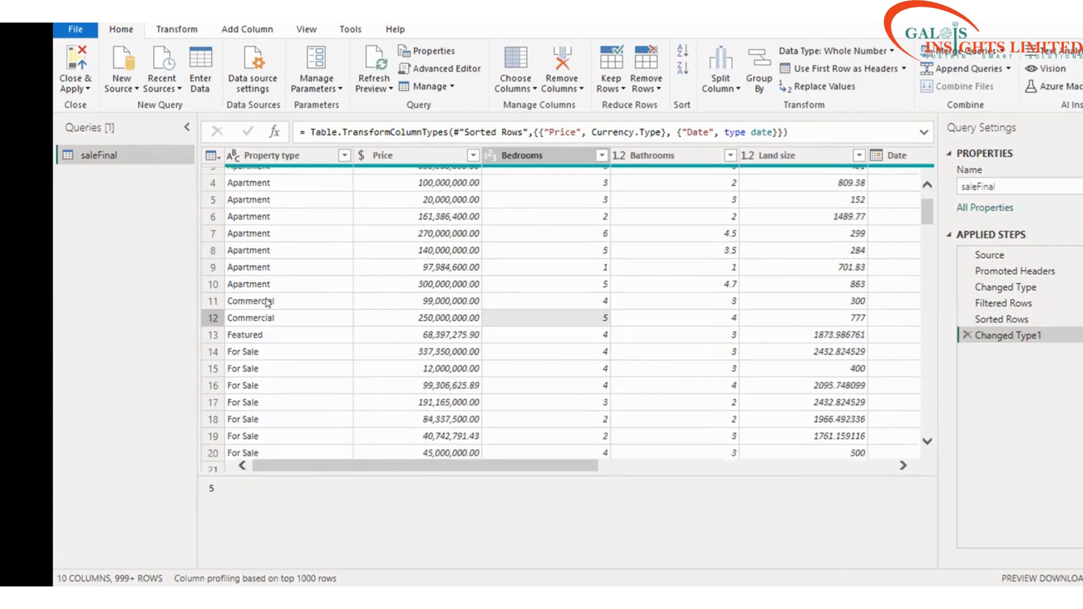
scroll(268, 303, down, 3)
scroll(268, 303, up, 6)
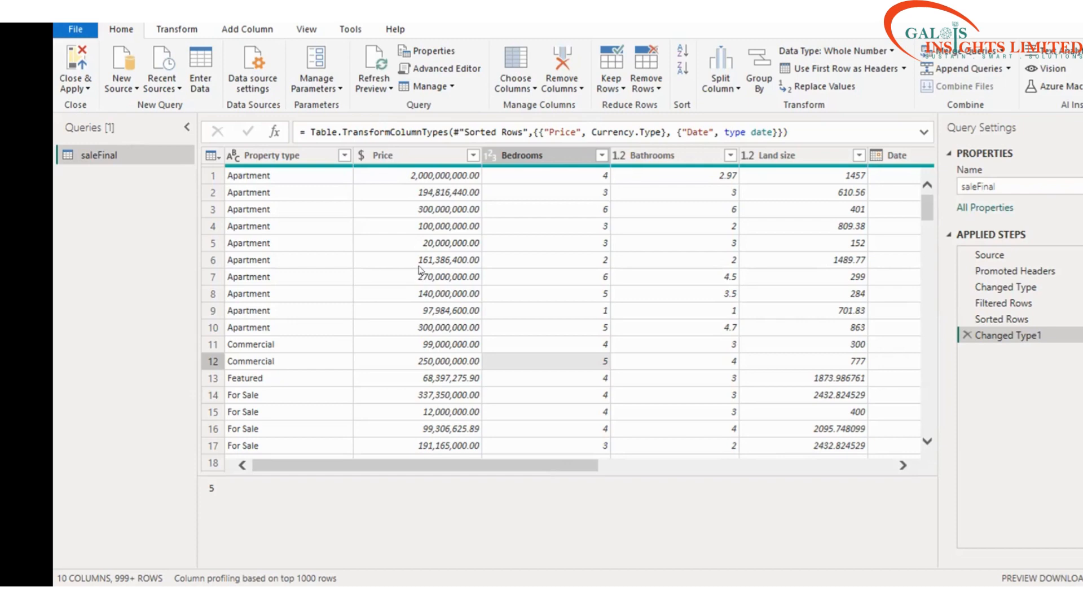
scroll(418, 264, down, 7)
scroll(415, 256, up, 7)
click(889, 465)
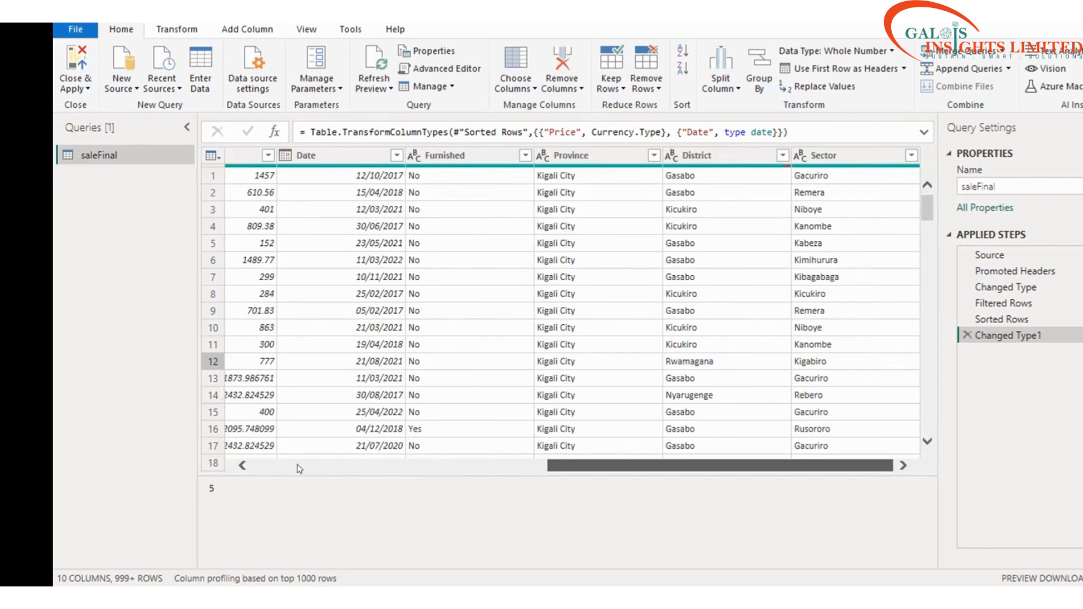
click(275, 459)
click(274, 455)
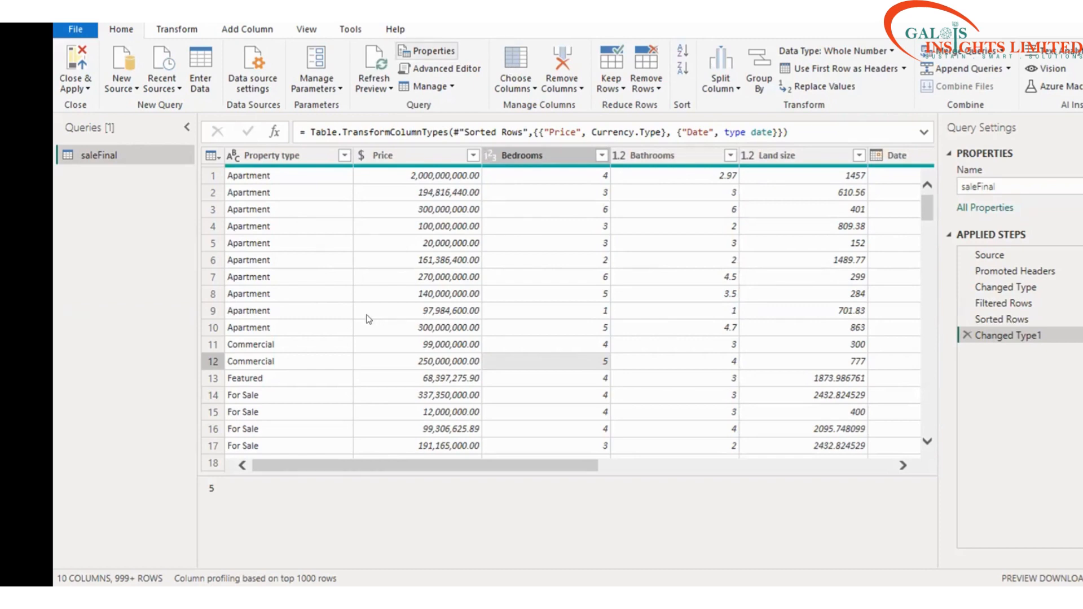
scroll(367, 320, down, 4)
scroll(367, 319, up, 2)
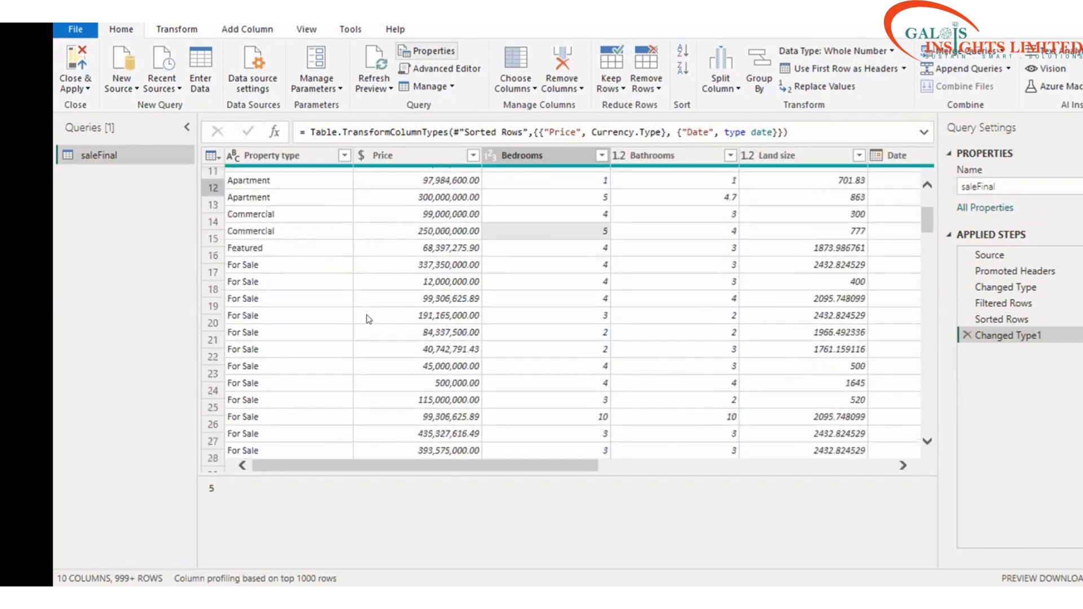
scroll(368, 319, up, 4)
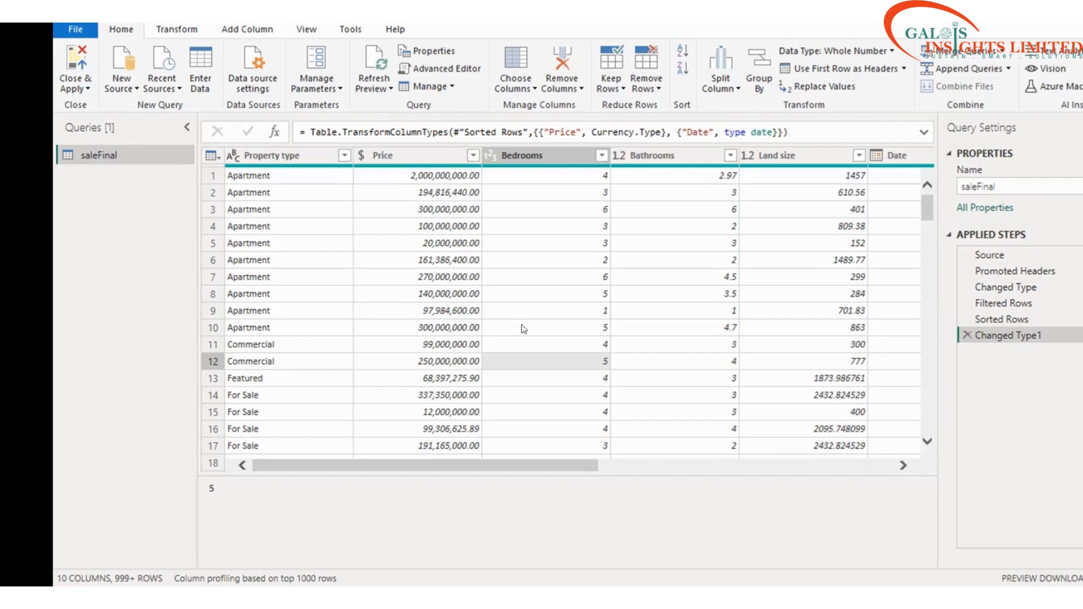
Step: Scroll down through the saleFinal House rows, checking the currency-typed Price values
scroll(521, 329, down, 7)
scroll(521, 329, up, 7)
drag(456, 468, 625, 471)
scroll(634, 450, right, 5)
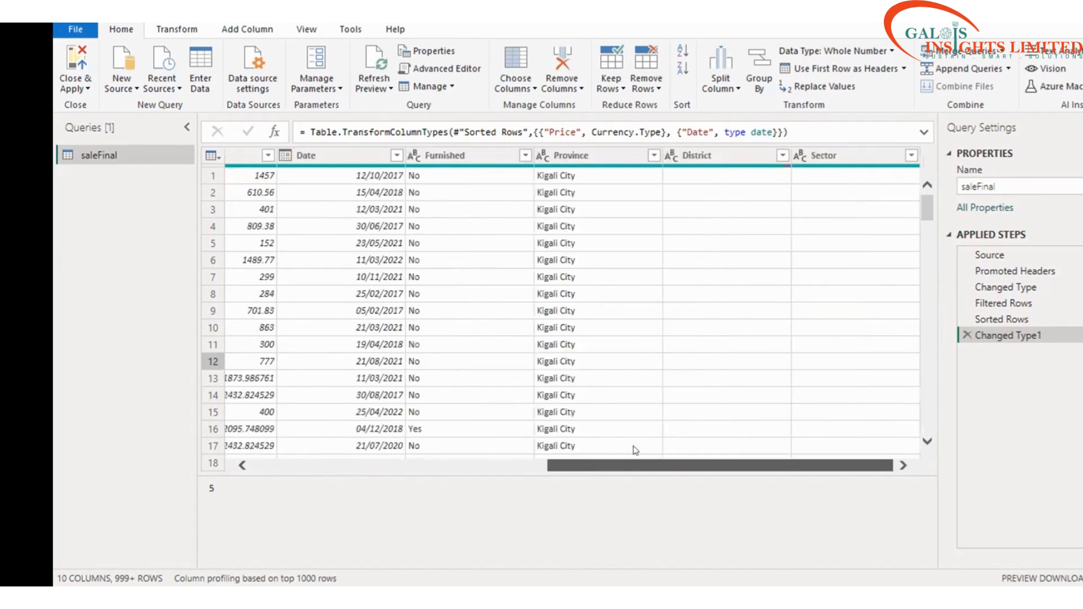
scroll(276, 369, left, 10)
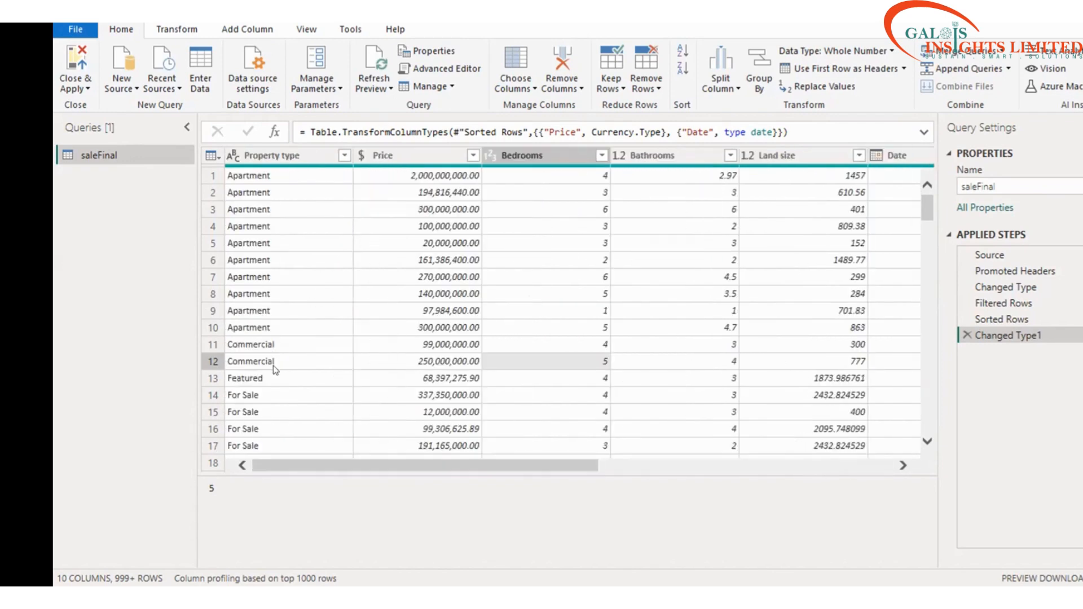
scroll(275, 370, down, 15)
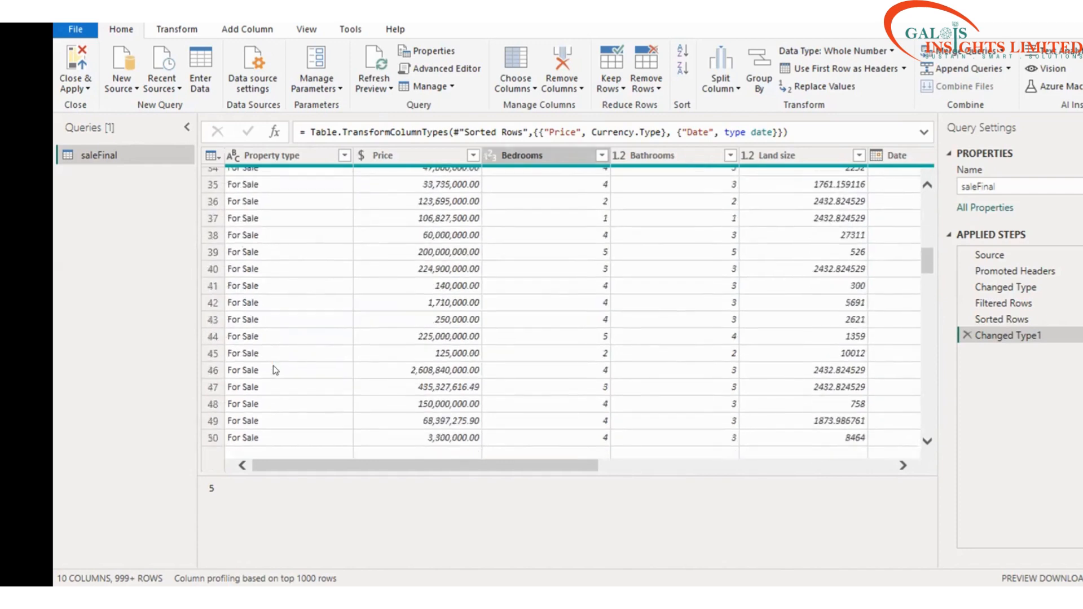
scroll(275, 370, down, 10)
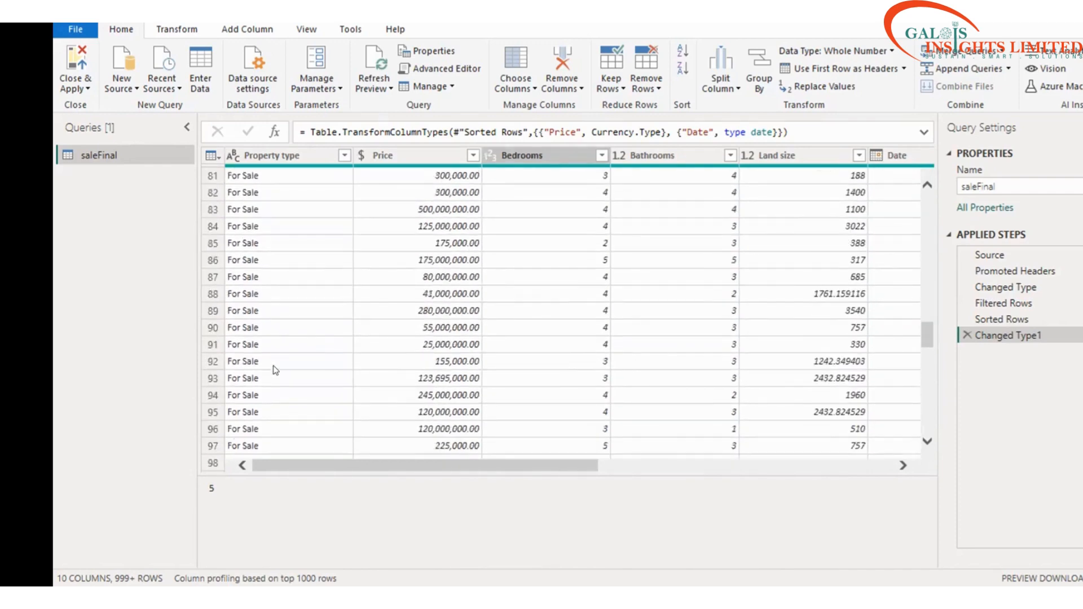
scroll(276, 369, down, 12)
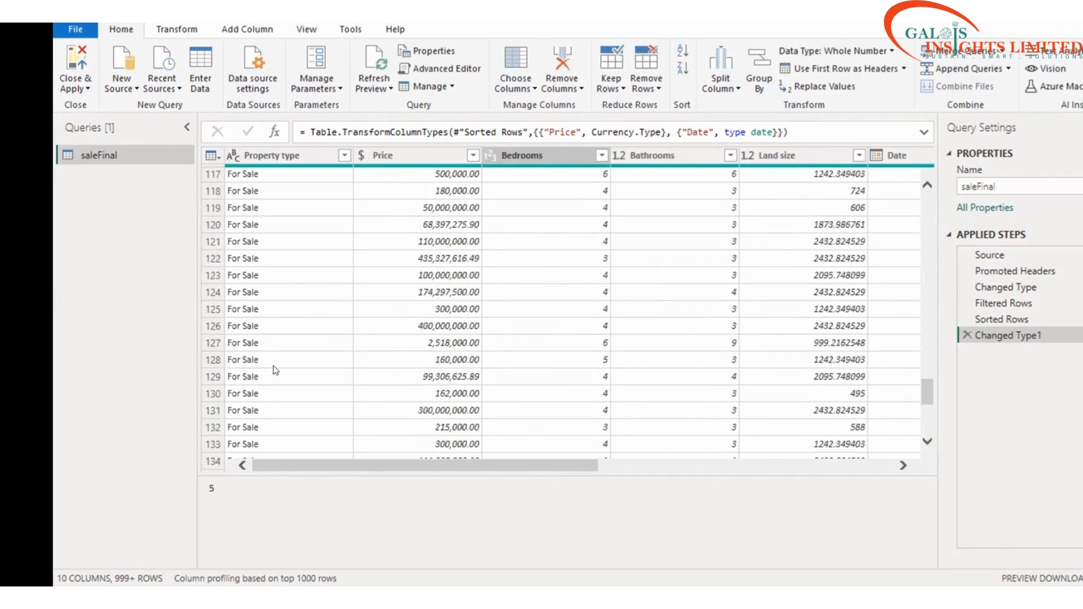
scroll(275, 369, down, 6)
scroll(275, 369, down, 17)
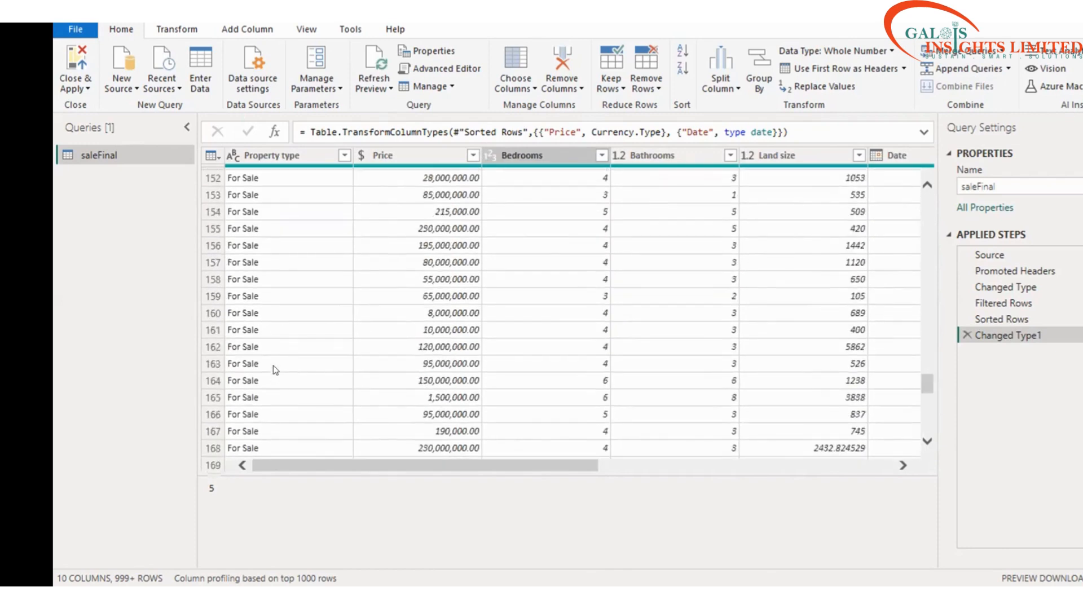
scroll(276, 370, down, 6)
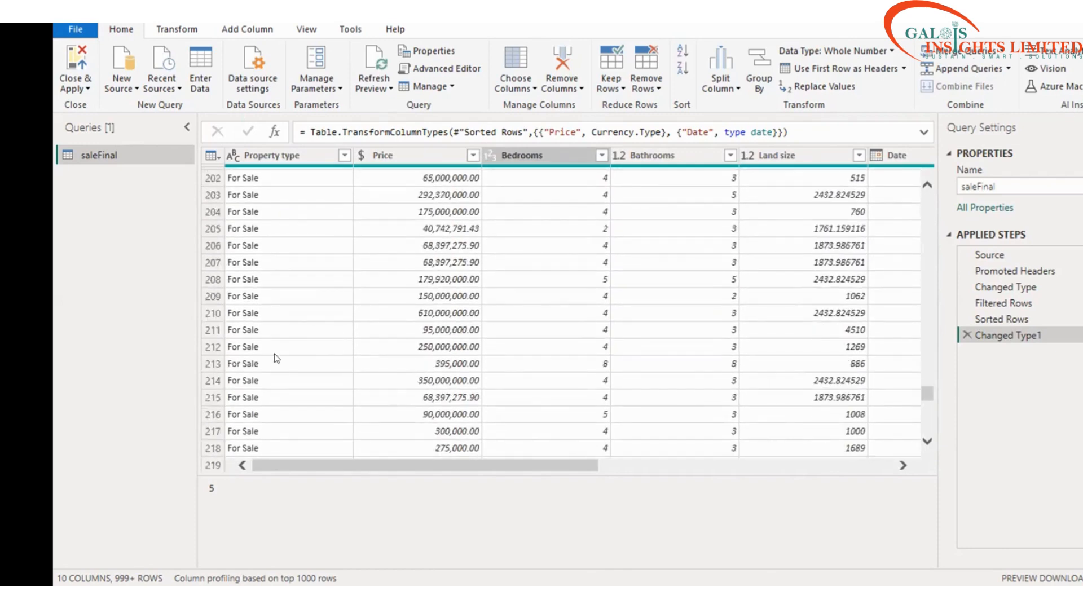
scroll(368, 326, down, 20)
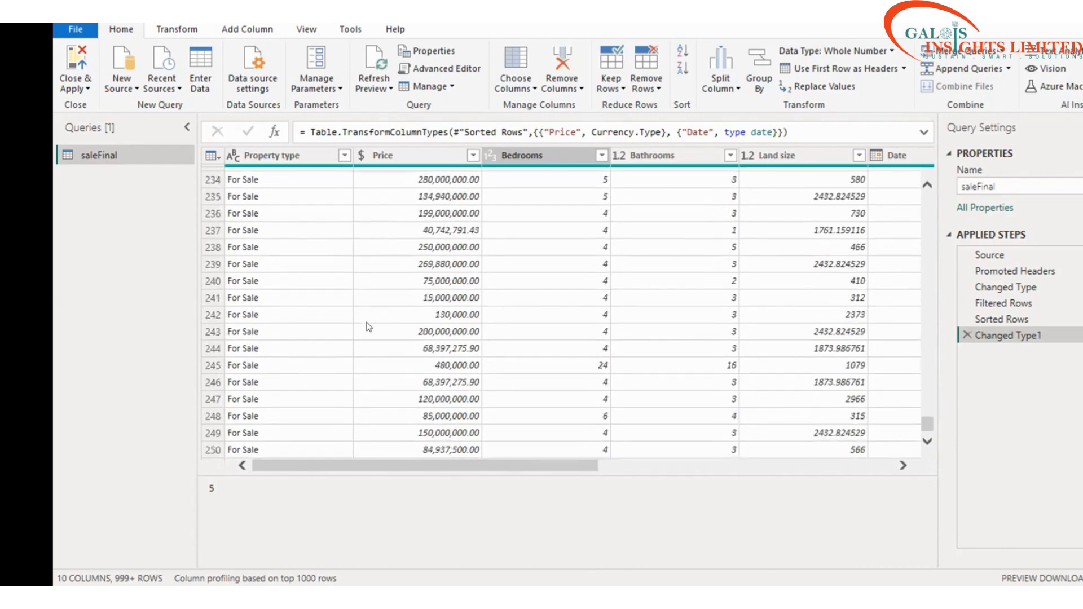
scroll(368, 326, down, 20)
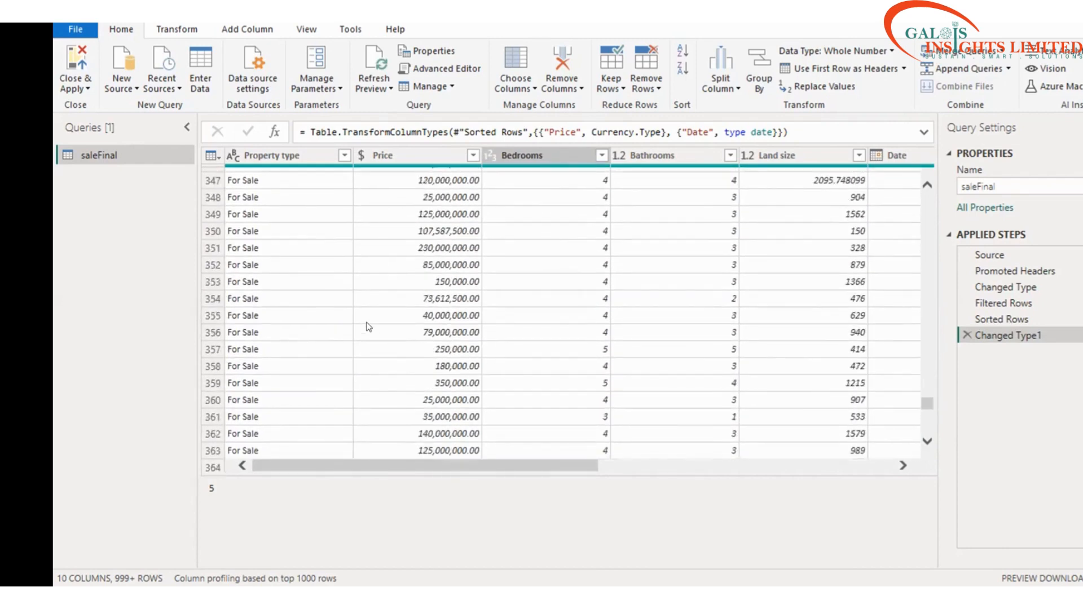
scroll(368, 327, down, 4)
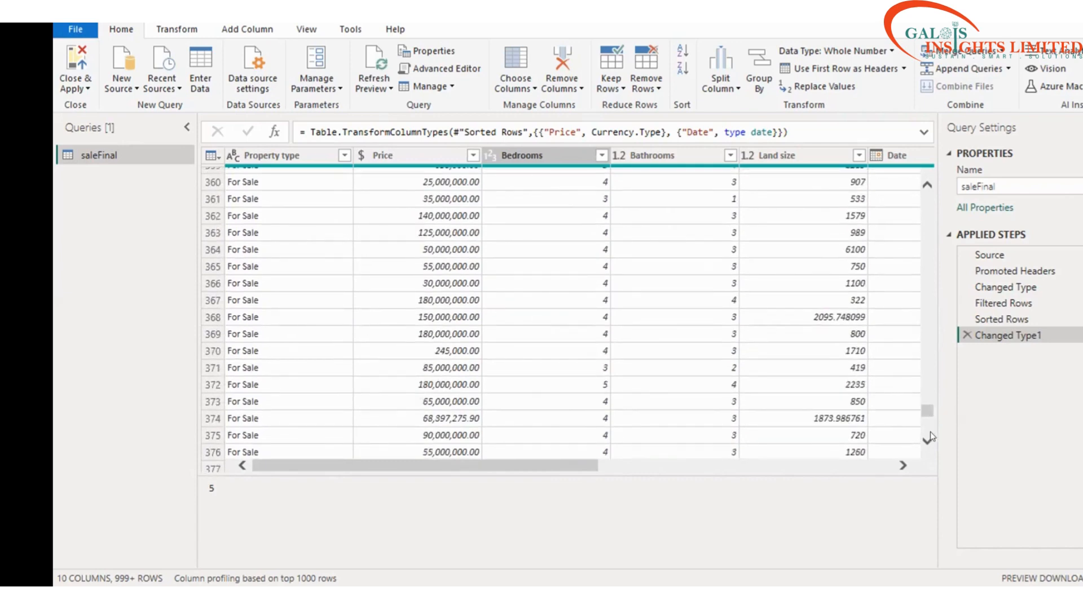
Step: Adjust the Query Editor layout and return to the top of saleFinal's rows
drag(929, 412, 792, 417)
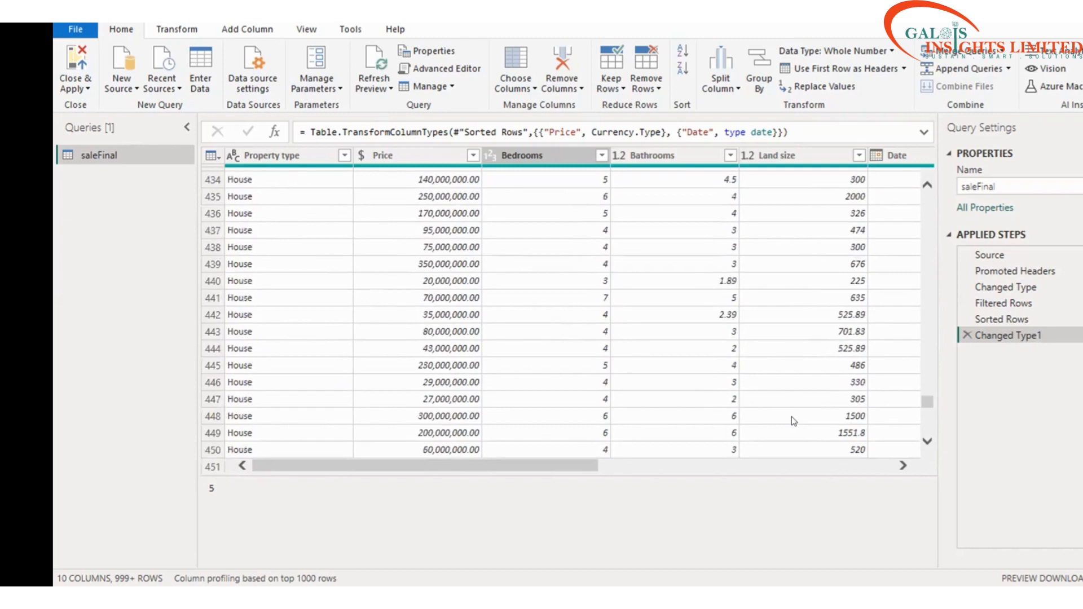
drag(927, 402, 920, 436)
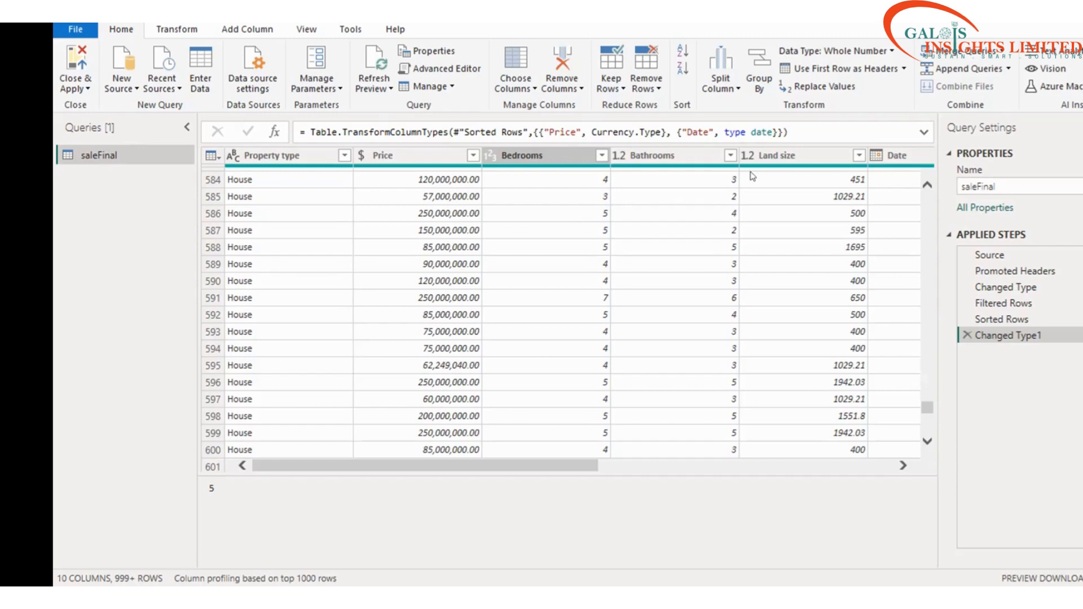
scroll(522, 317, up, 10)
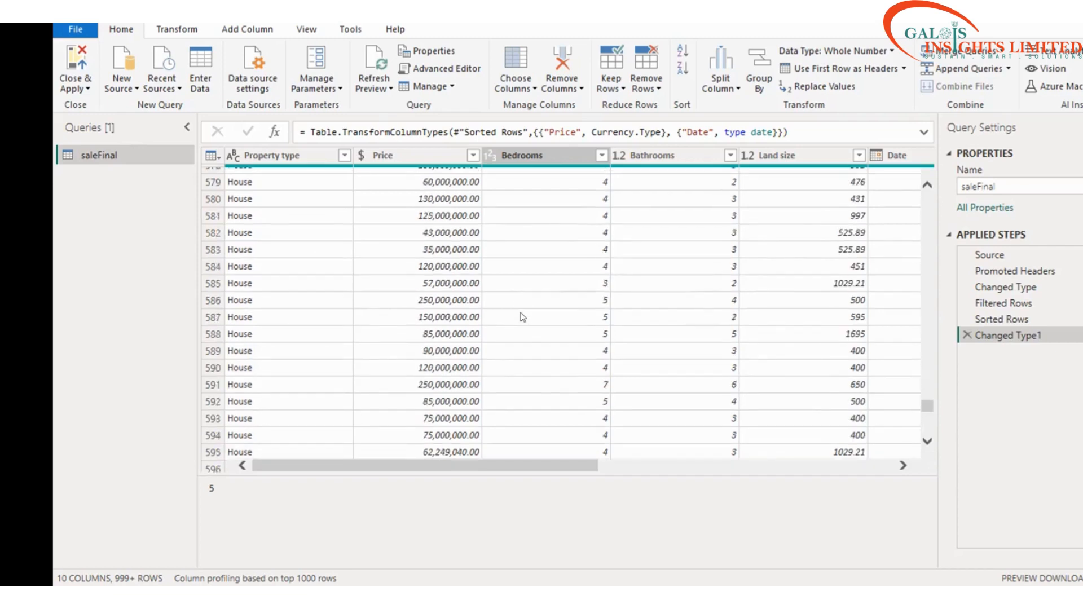
scroll(523, 317, up, 20)
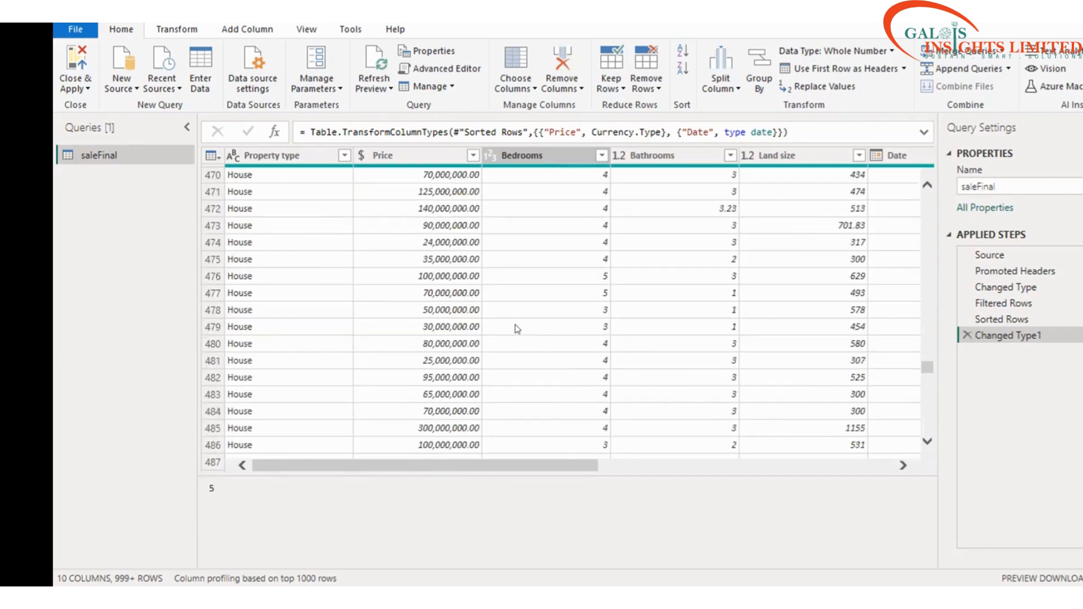
scroll(516, 328, up, 8)
scroll(731, 352, up, 5)
drag(929, 347, 928, 188)
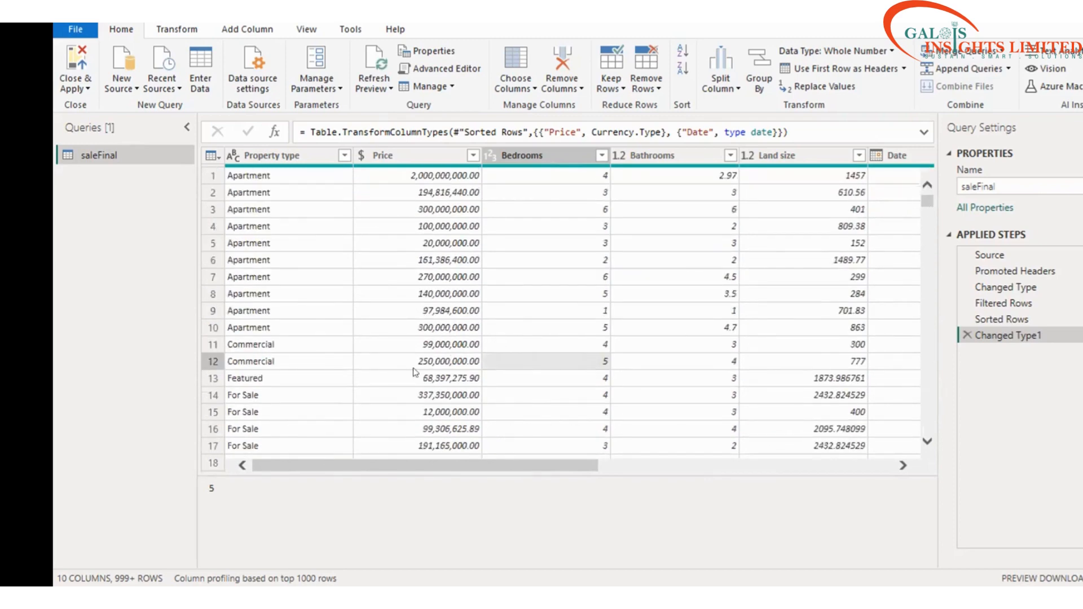
drag(413, 465, 317, 298)
scroll(319, 302, down, 8)
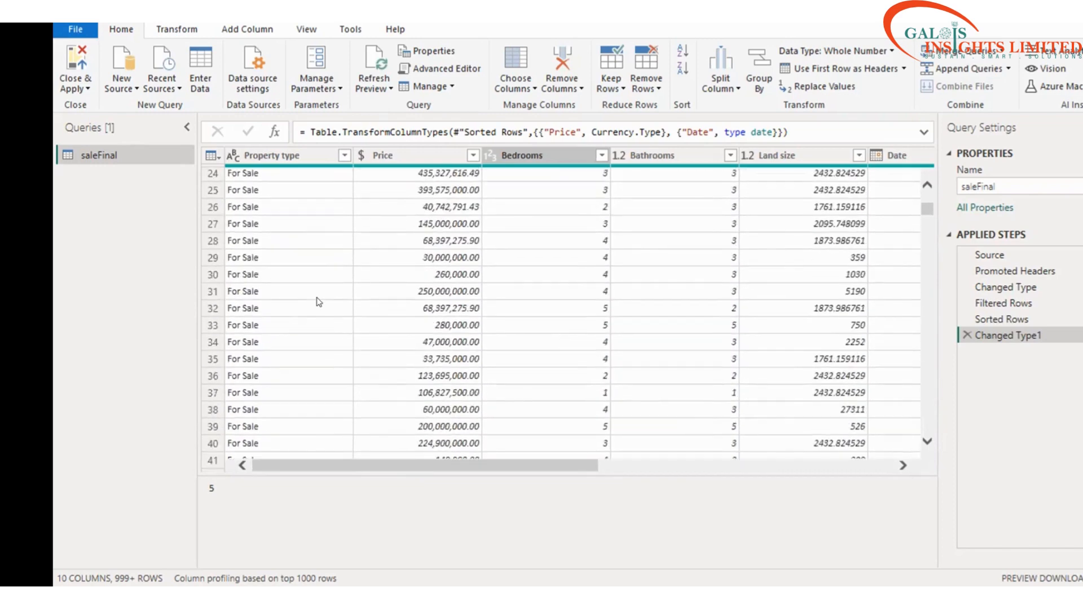
scroll(319, 302, up, 8)
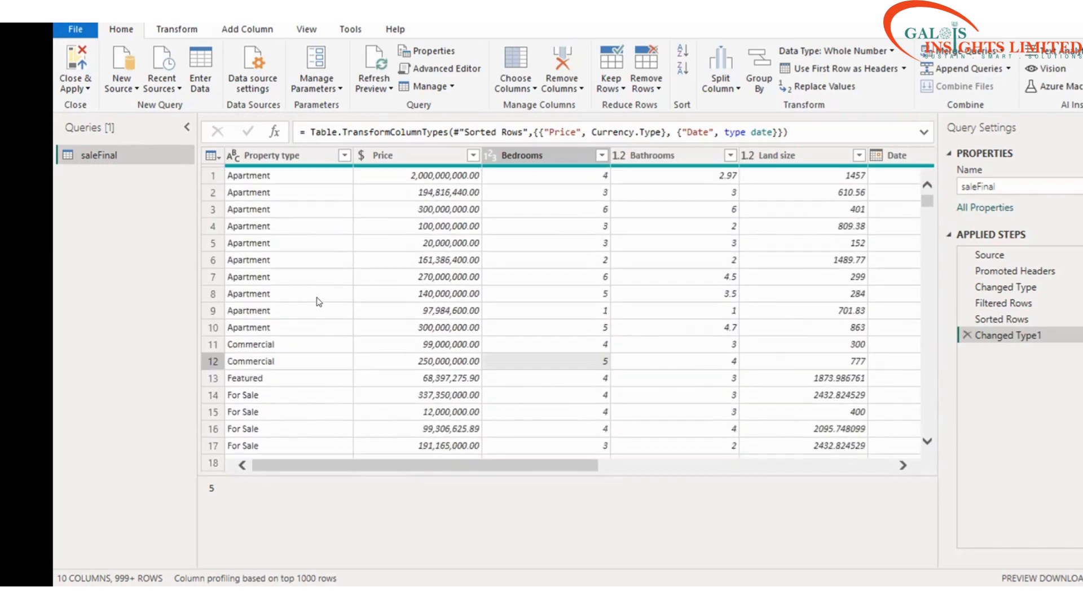